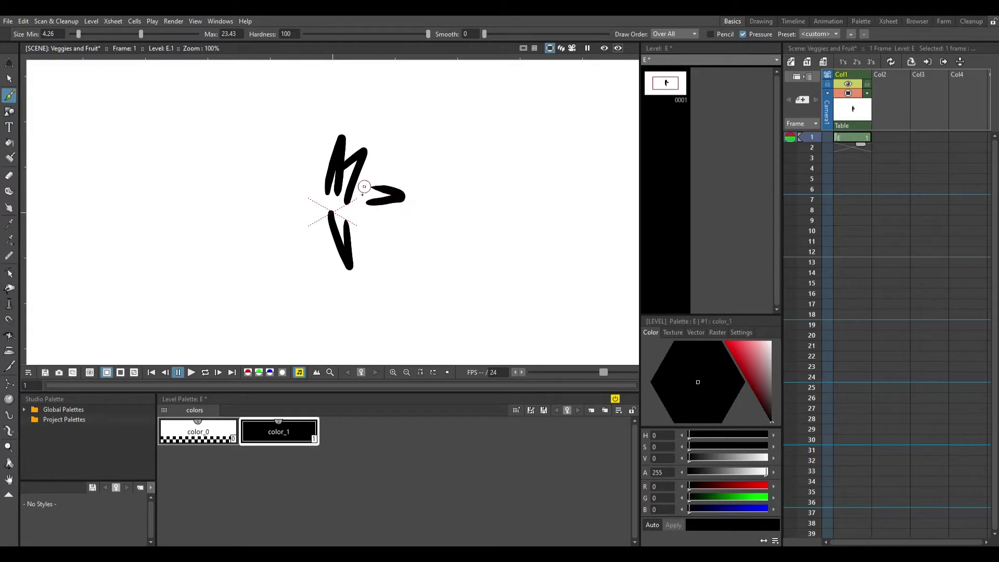
pyautogui.moveTo(305, 186)
pyautogui.mouseDown()
pyautogui.moveTo(273, 210)
pyautogui.moveTo(308, 210)
pyautogui.moveTo(278, 152)
pyautogui.moveTo(316, 183)
pyautogui.mouseUp()
pyautogui.moveTo(285, 186)
pyautogui.mouseDown()
pyautogui.moveTo(317, 186)
pyautogui.moveTo(303, 144)
pyautogui.moveTo(342, 187)
pyautogui.moveTo(372, 167)
pyautogui.moveTo(359, 164)
pyautogui.moveTo(397, 152)
pyautogui.moveTo(383, 186)
pyautogui.mouseUp()
pyautogui.moveTo(294, 211)
pyautogui.mouseDown()
pyautogui.moveTo(295, 250)
pyautogui.moveTo(322, 223)
pyautogui.moveTo(324, 266)
pyautogui.moveTo(341, 232)
pyautogui.mouseUp()
# Undo every black brush stroke of the spiky outline until the canvas is empty.
pyautogui.hotkey('ctrl', 'z')
pyautogui.hotkey('ctrl', 'z')
pyautogui.hotkey('ctrl', 'z')
pyautogui.hotkey('ctrl', 'z')
pyautogui.hotkey('ctrl', 'z')
pyautogui.hotkey('ctrl', 'z')
pyautogui.hotkey('ctrl', 'z')
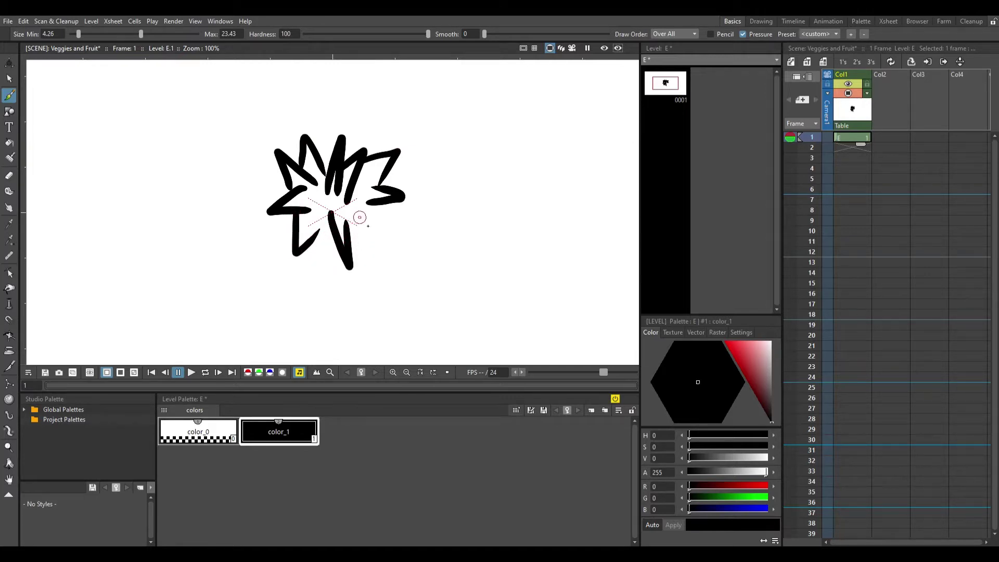
pyautogui.hotkey('ctrl', 'z')
pyautogui.hotkey('ctrl', 'z')
pyautogui.hotkey('ctrl', 'z')
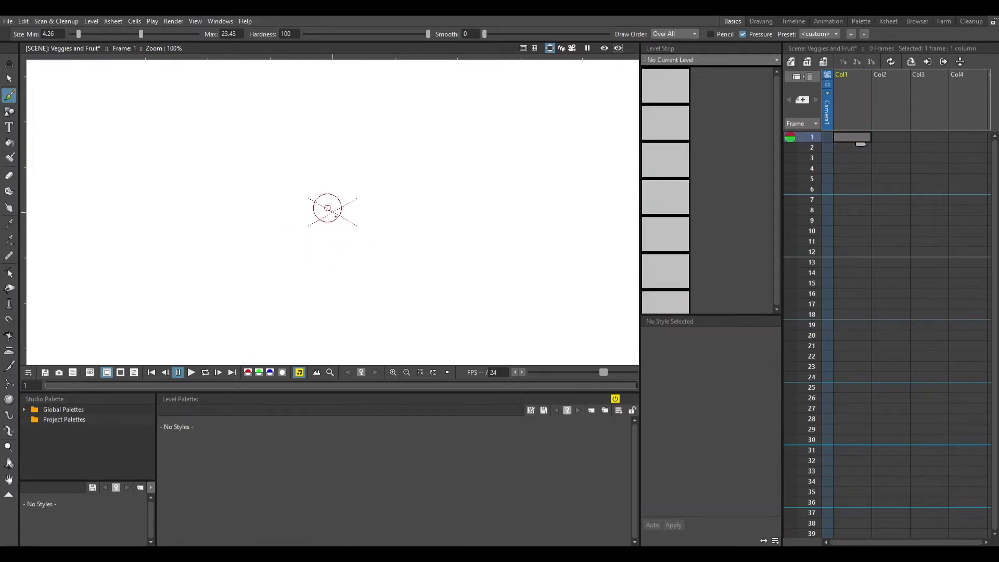
# Paint a tall, narrow black inverted V rising from the canvas centre and save the scene.
pyautogui.moveTo(334, 212)
pyautogui.mouseDown()
pyautogui.moveTo(342, 130)
pyautogui.moveTo(343, 221)
pyautogui.mouseUp()
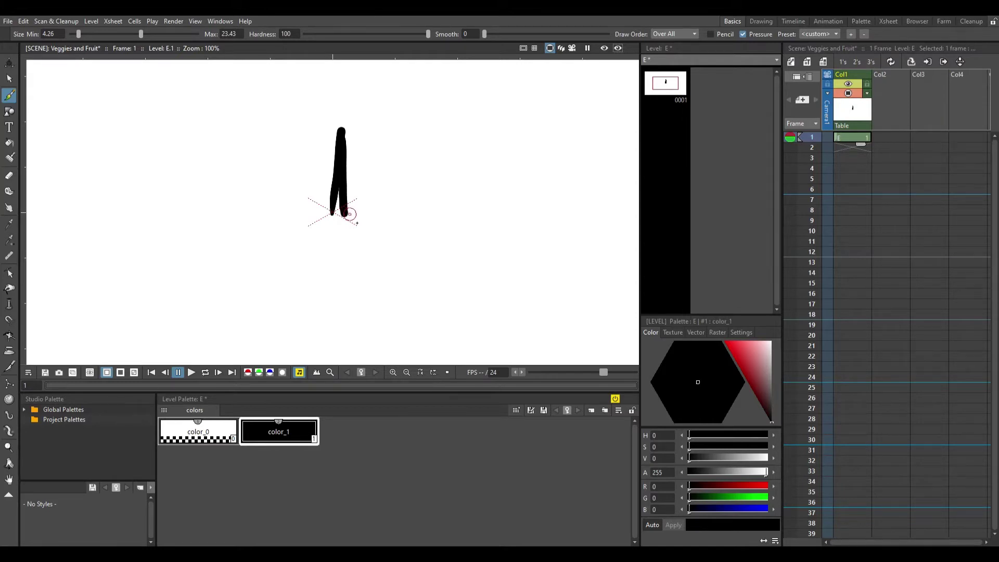
pyautogui.hotkey('ctrl', 's')
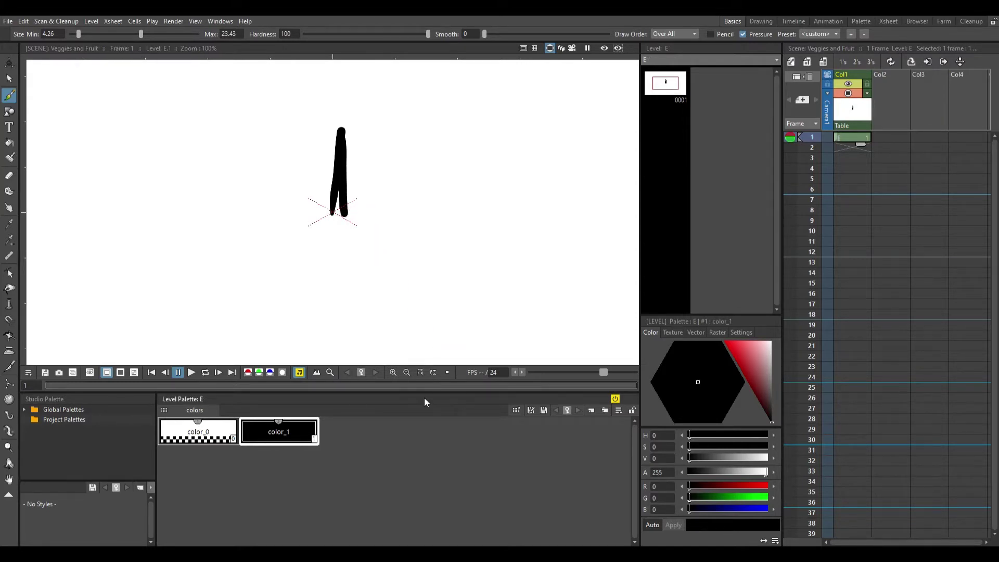
# Move the drawing from the first column to the second and start a new level in frame 1 of the first column.
pyautogui.moveTo(849, 76); pyautogui.dragTo(886, 76)
pyautogui.click(842, 136)
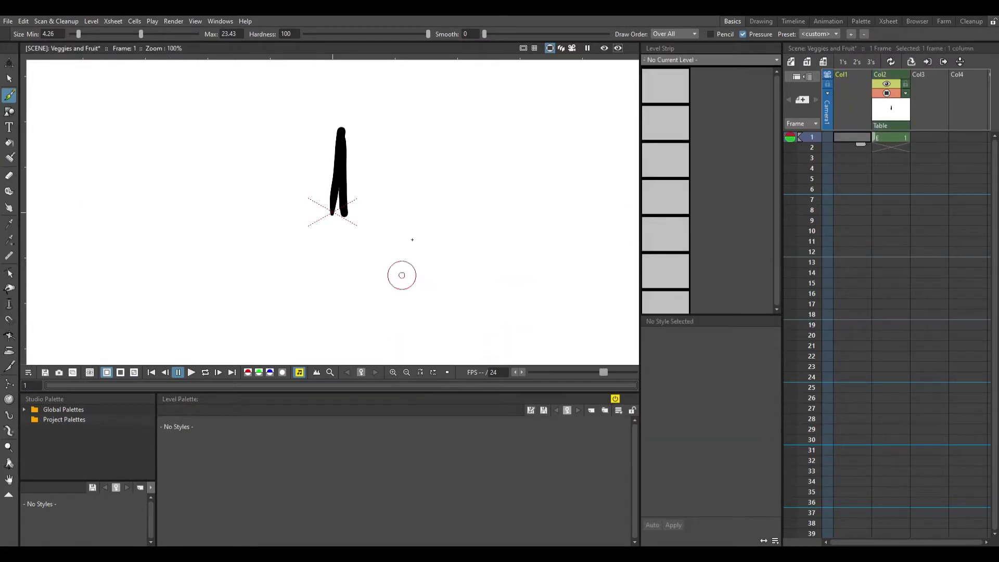
pyautogui.click(417, 200)
pyautogui.click(400, 448)
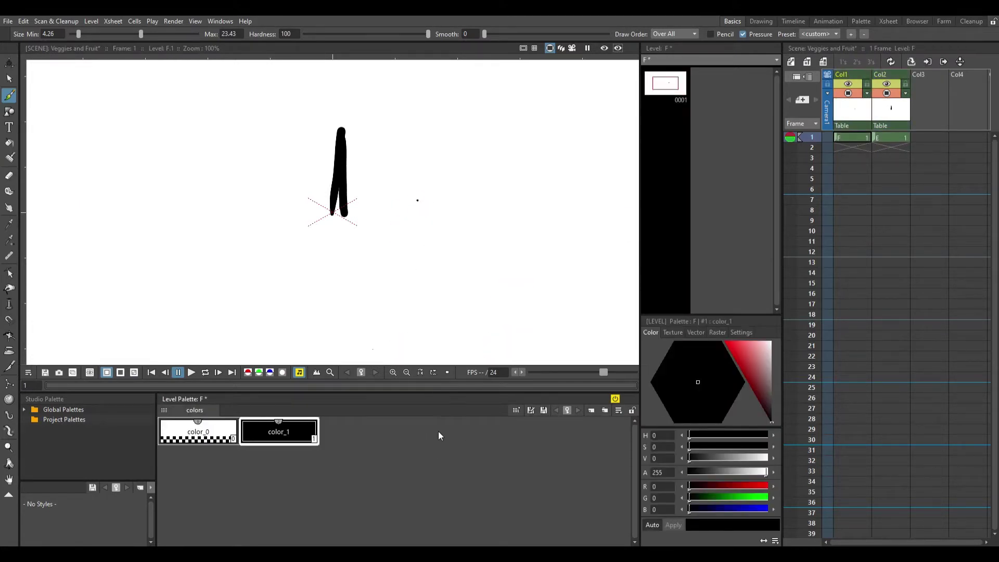
# Set the new level's color_1 to orange, RGB 255, 149, 0.
pyautogui.click(762, 362)
pyautogui.click(729, 344)
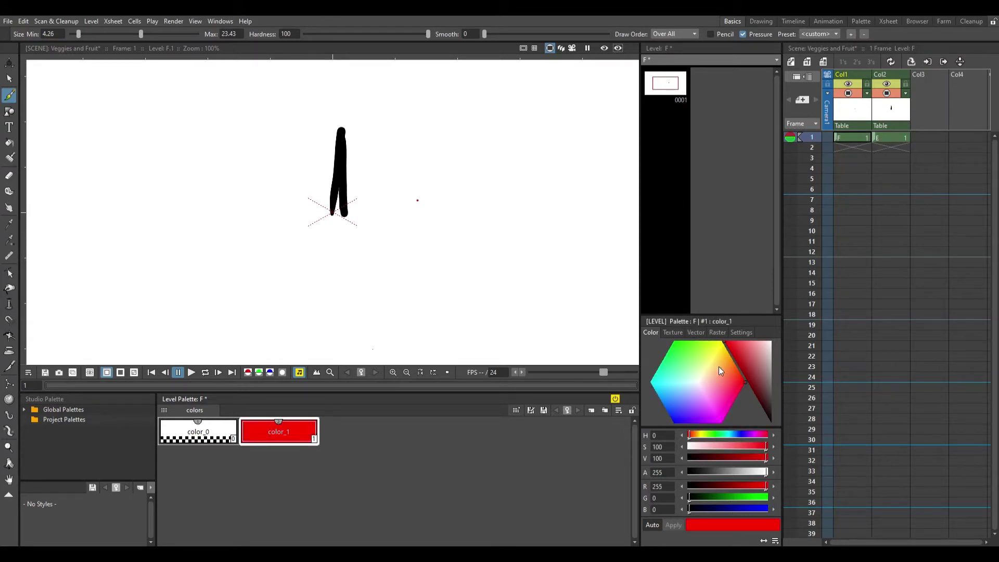
pyautogui.click(734, 359)
pyautogui.moveTo(735, 357); pyautogui.dragTo(736, 355)
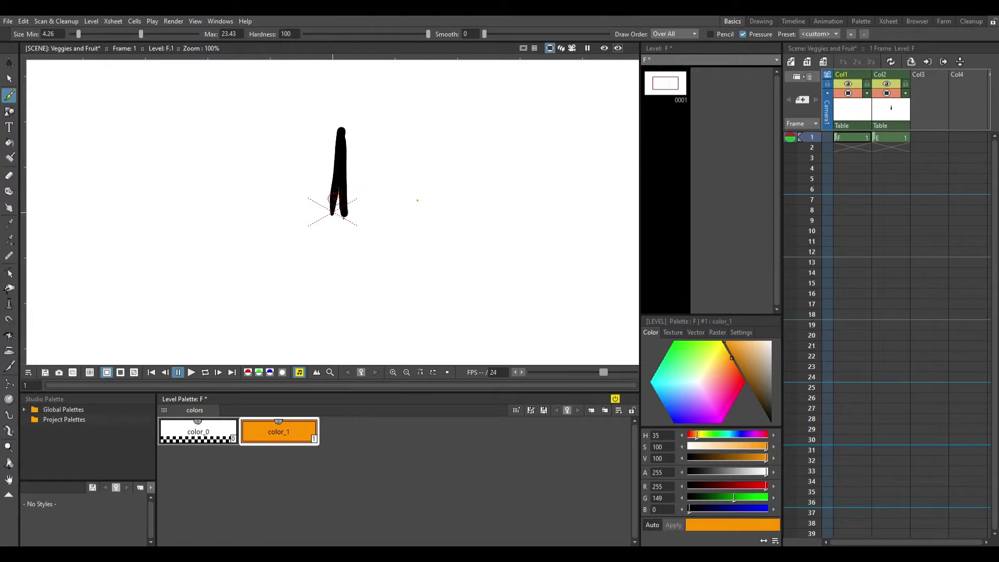
# Test short orange brush strokes on the new level and erase the stray marks from it.
pyautogui.moveTo(334, 199); pyautogui.dragTo(341, 201)
pyautogui.hotkey('ctrl', 'z')
pyautogui.moveTo(512, 158); pyautogui.dragTo(526, 163)
pyautogui.click(890, 137)
pyautogui.press('e')
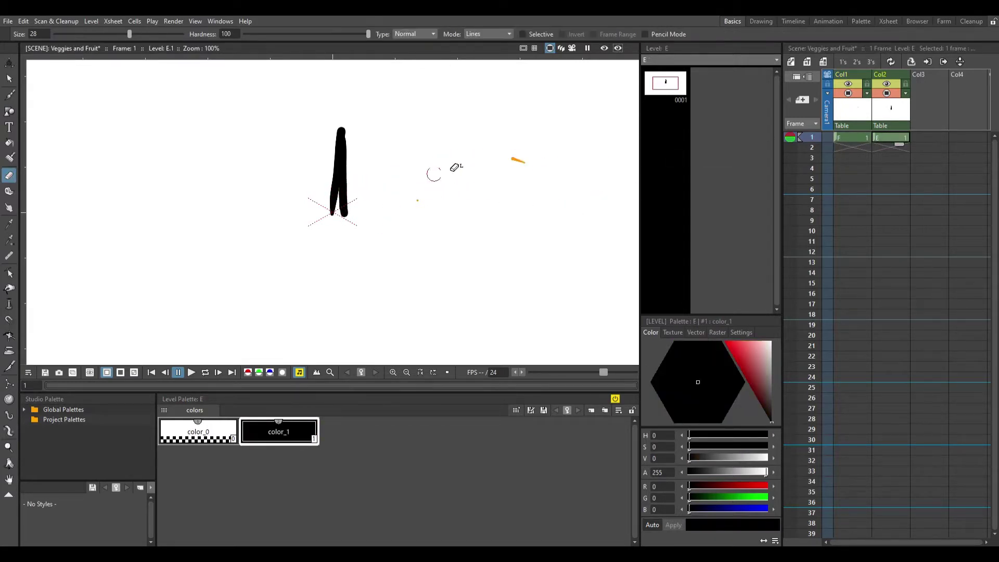
pyautogui.click(849, 139)
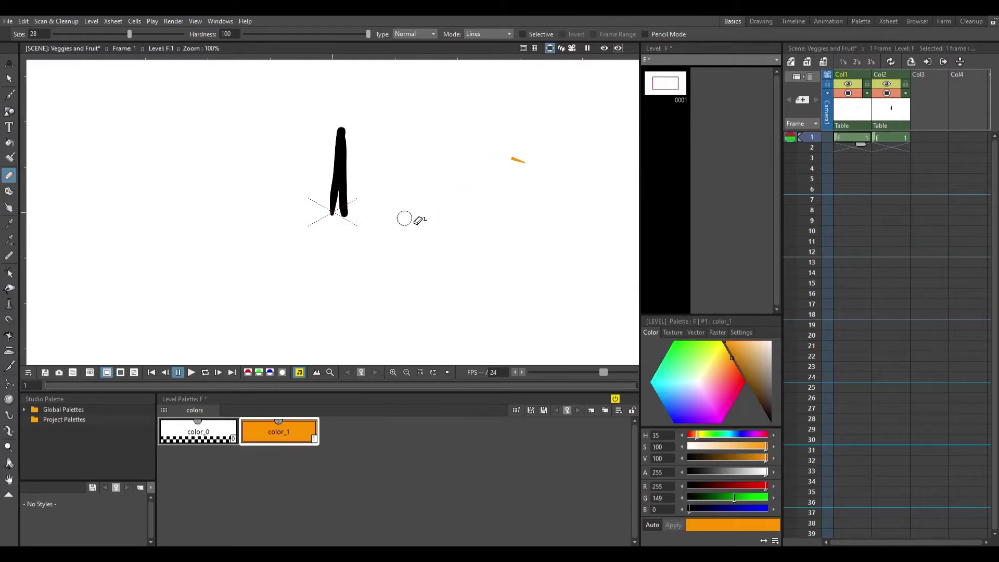
pyautogui.moveTo(420, 218); pyautogui.dragTo(520, 167)
# Recolour the black shape in the second column by setting its color_1 to orange, RGB 255, 119, 0.
pyautogui.click(885, 136)
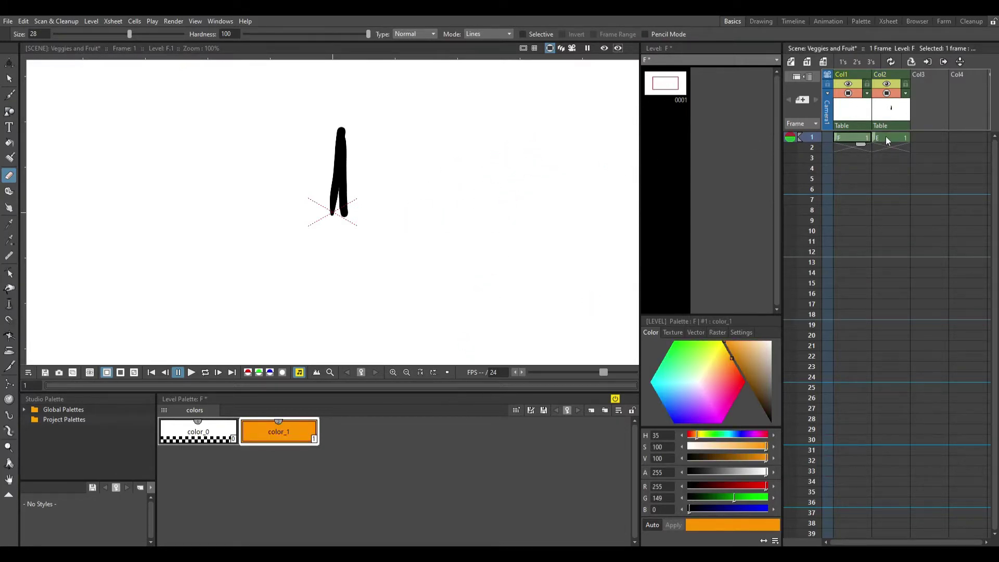
pyautogui.click(760, 360)
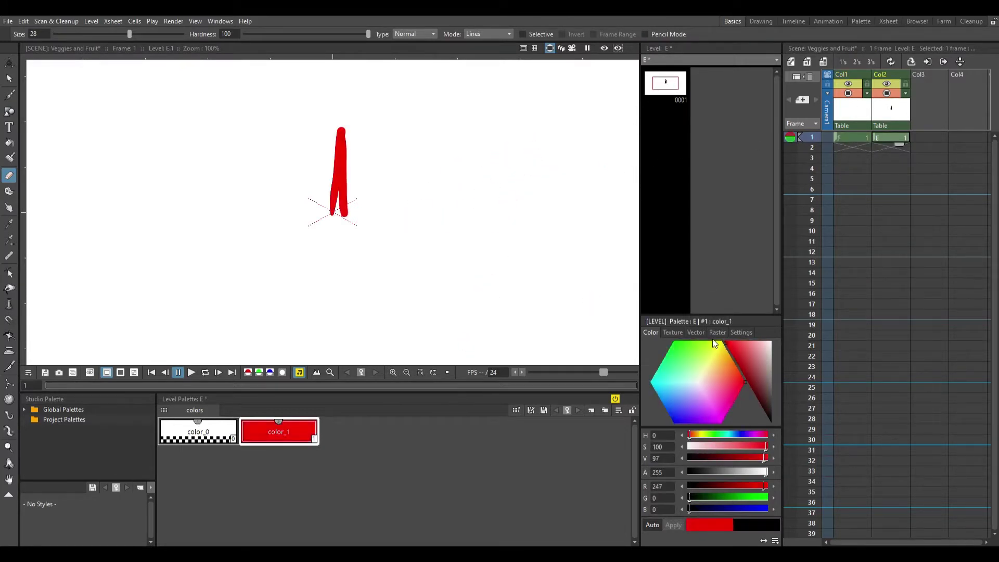
pyautogui.click(737, 362)
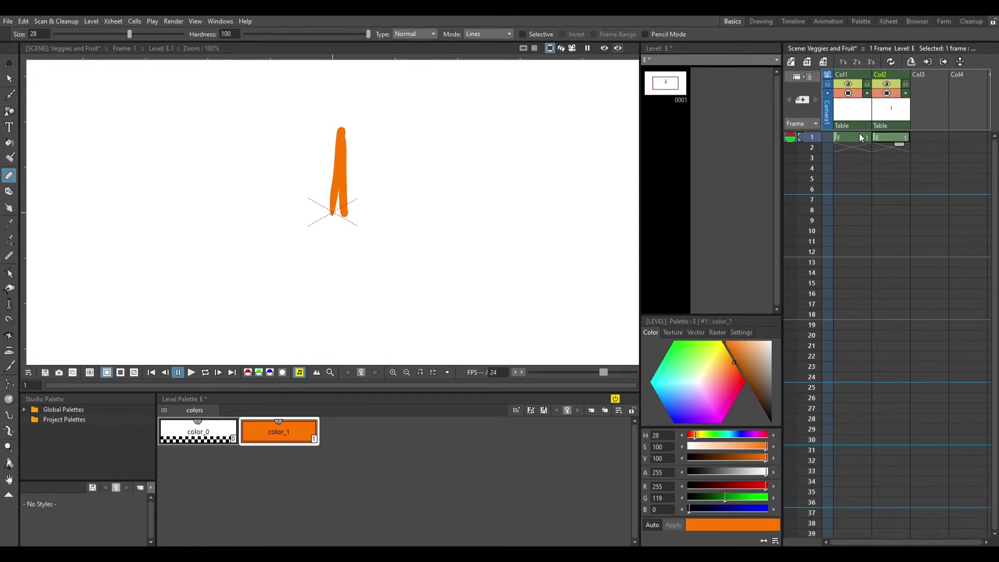
# Delete the empty drawing in the first column and move the orange shape's column back to first place.
pyautogui.click(852, 115)
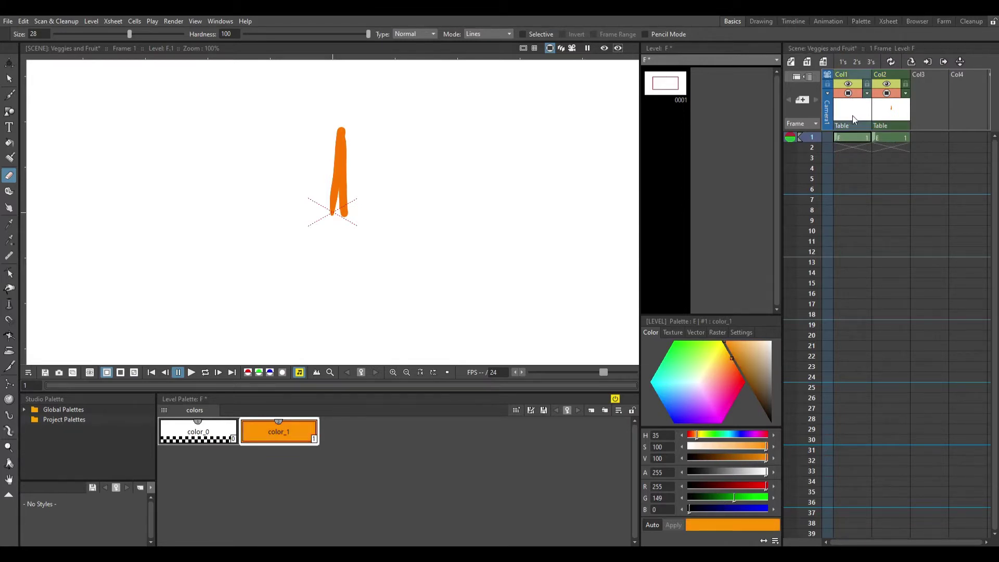
pyautogui.click(854, 137)
pyautogui.press('Delete')
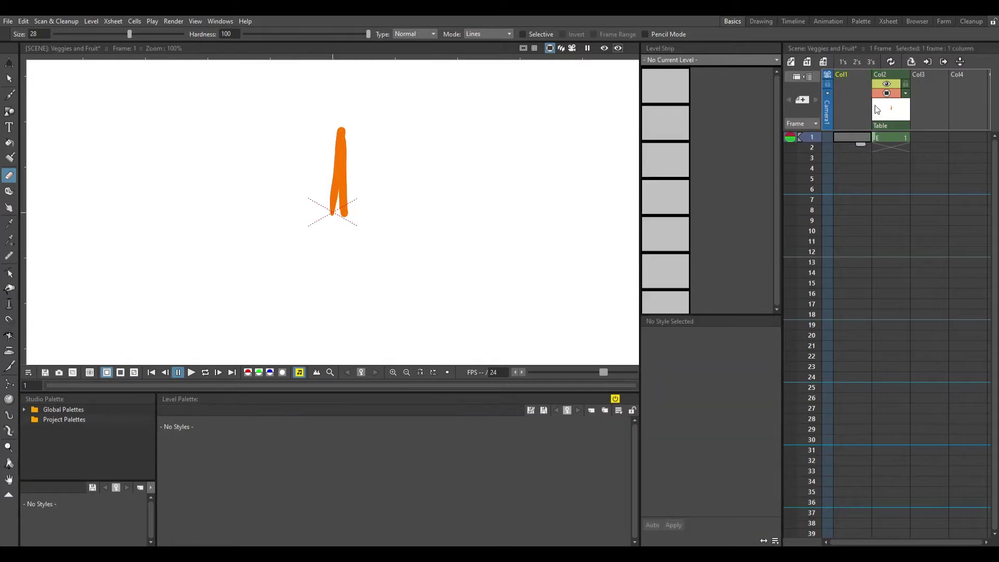
pyautogui.click(879, 74)
pyautogui.moveTo(879, 73); pyautogui.dragTo(858, 73)
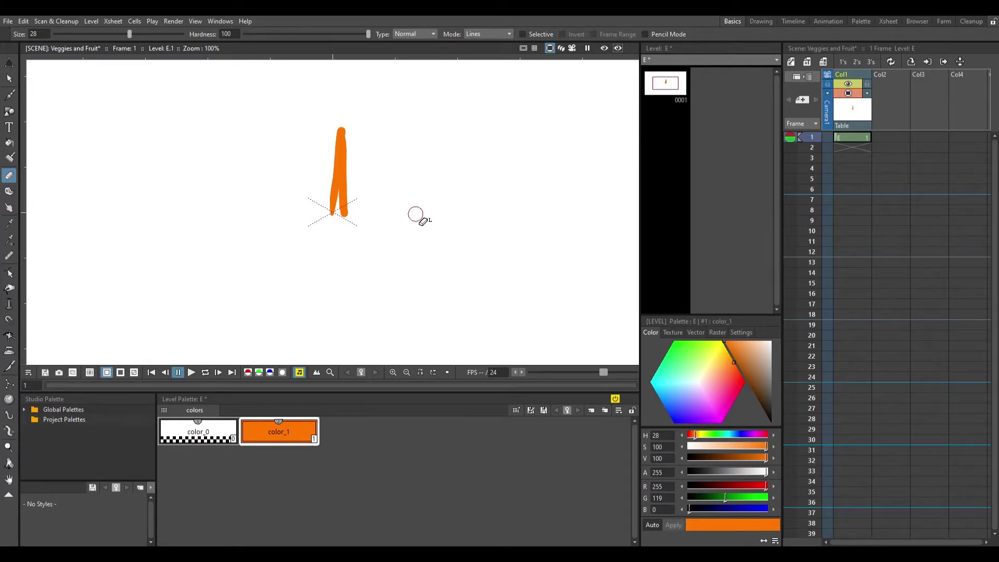
# Add a new palette style color_2 to level E and set it to dark green, RGB 0, 137, 2.
pyautogui.click(488, 419)
pyautogui.click(678, 350)
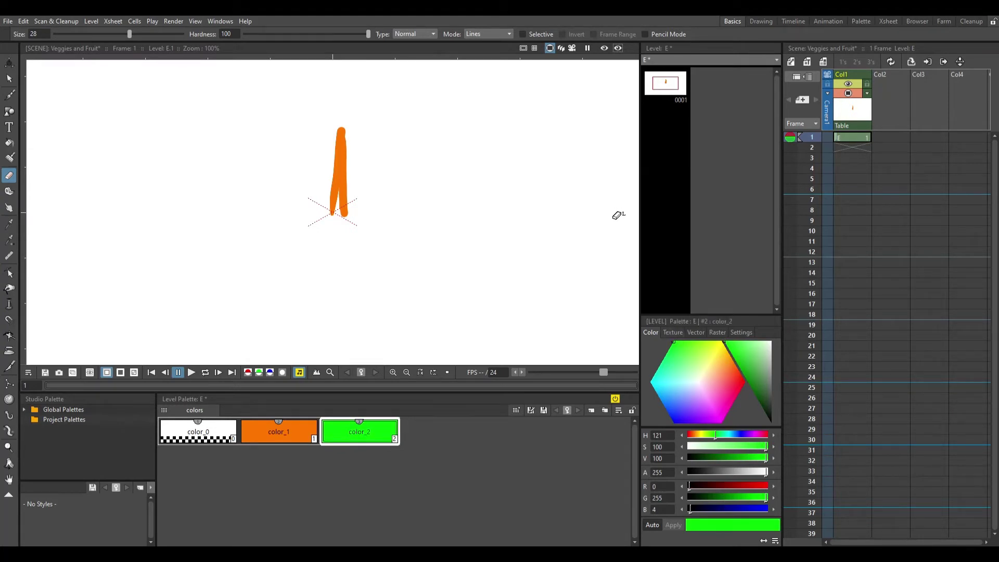
pyautogui.moveTo(744, 373); pyautogui.dragTo(738, 378)
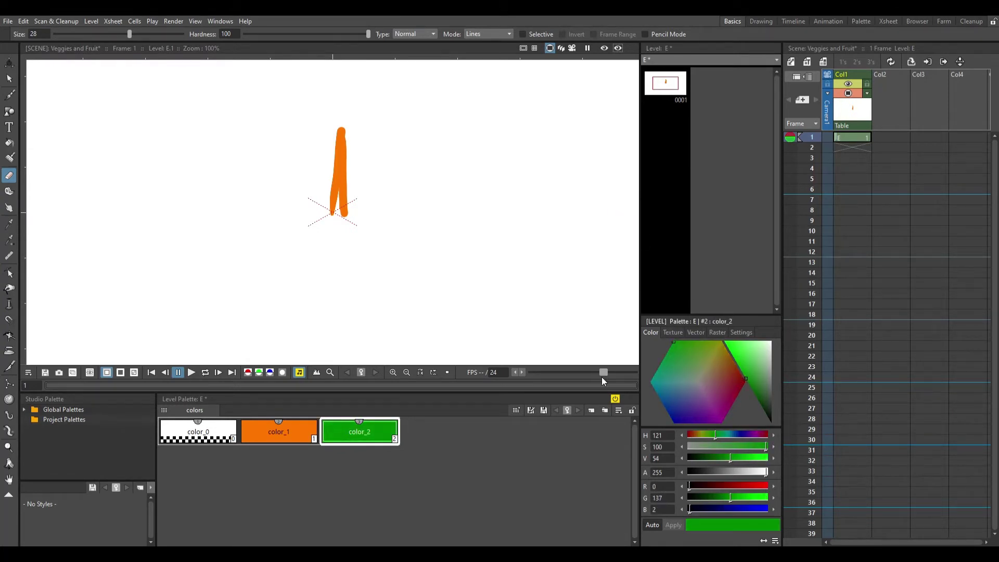
# Paint clusters of curved green leaf strokes around the upper part of the orange shape.
pyautogui.press('b')
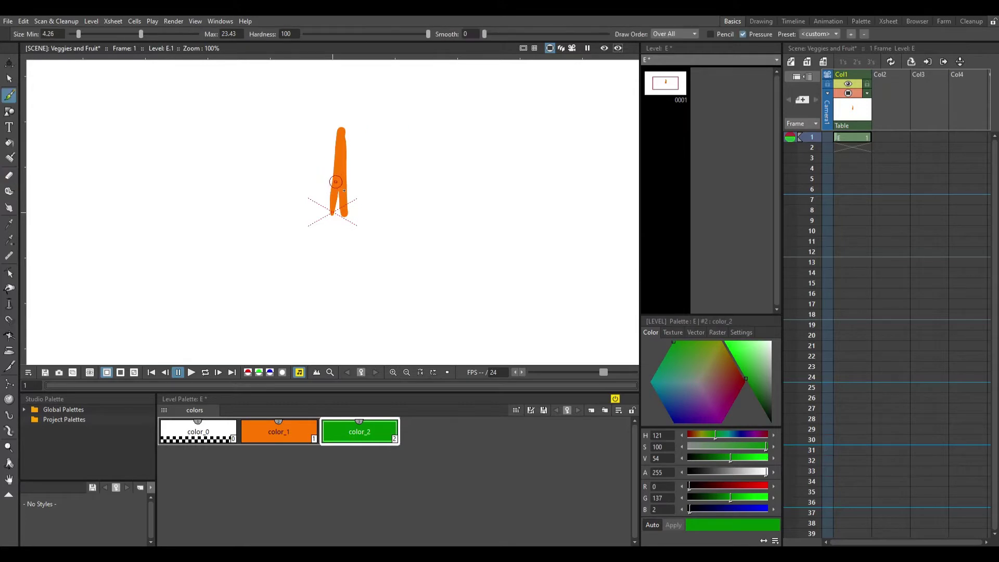
pyautogui.moveTo(334, 180)
pyautogui.mouseDown()
pyautogui.moveTo(316, 177)
pyautogui.moveTo(330, 174)
pyautogui.mouseUp()
pyautogui.moveTo(335, 177)
pyautogui.mouseDown()
pyautogui.moveTo(321, 151)
pyautogui.moveTo(342, 160)
pyautogui.moveTo(358, 152)
pyautogui.moveTo(342, 165)
pyautogui.moveTo(360, 176)
pyautogui.moveTo(352, 182)
pyautogui.moveTo(373, 164)
pyautogui.moveTo(315, 175)
pyautogui.moveTo(309, 166)
pyautogui.moveTo(348, 147)
pyautogui.moveTo(331, 139)
pyautogui.moveTo(341, 176)
pyautogui.moveTo(358, 154)
pyautogui.moveTo(345, 142)
pyautogui.moveTo(353, 152)
pyautogui.moveTo(364, 145)
pyautogui.moveTo(341, 157)
pyautogui.moveTo(306, 149)
pyautogui.mouseUp()
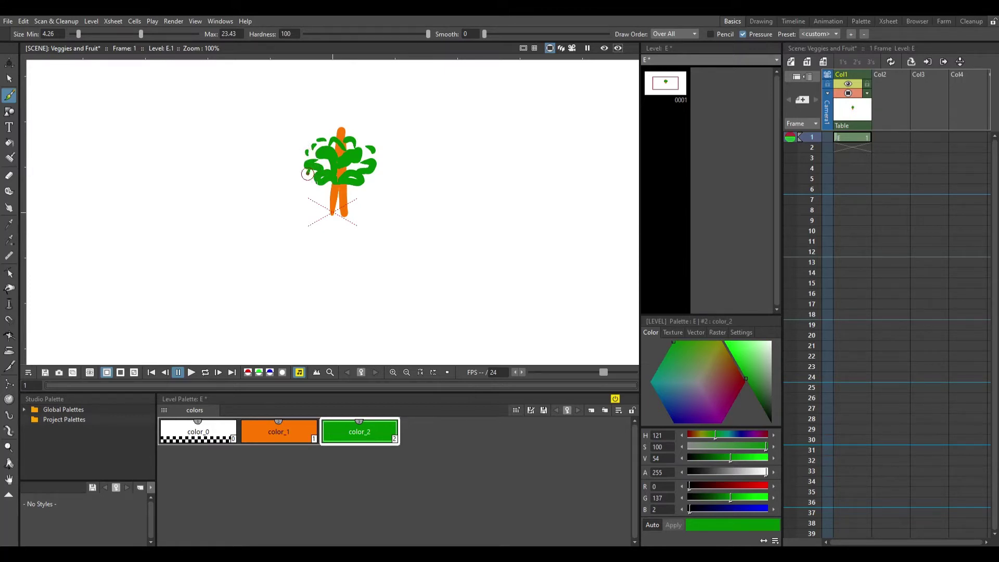
pyautogui.moveTo(330, 186); pyautogui.dragTo(378, 191)
# Erase the small drawing and redraw it as a larger orange triangle outline covered with curved green leaf strokes.
pyautogui.press('a')
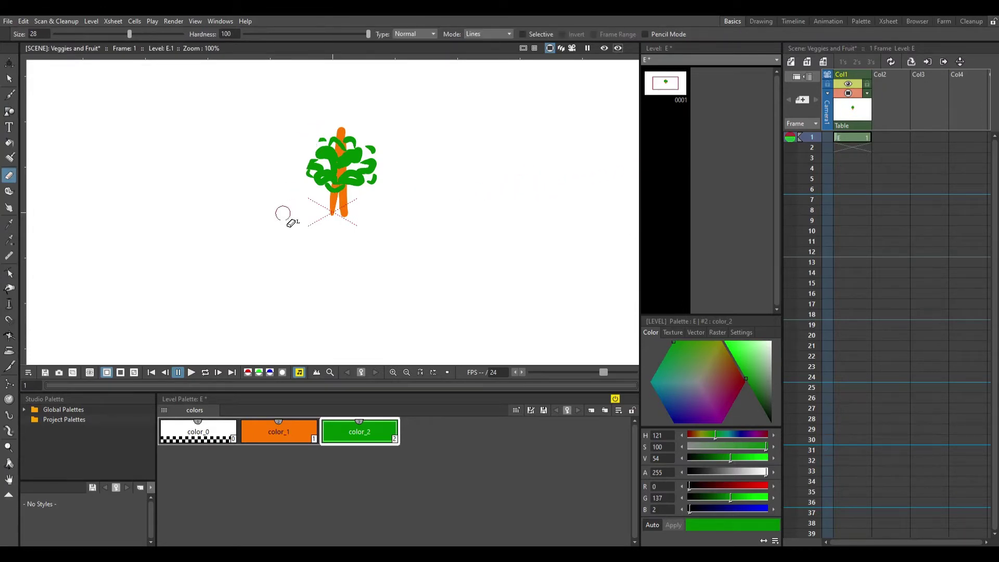
pyautogui.moveTo(283, 213)
pyautogui.mouseDown()
pyautogui.moveTo(298, 199)
pyautogui.moveTo(302, 215)
pyautogui.moveTo(348, 175)
pyautogui.moveTo(380, 167)
pyautogui.moveTo(359, 198)
pyautogui.moveTo(309, 206)
pyautogui.moveTo(350, 116)
pyautogui.moveTo(436, 218)
pyautogui.moveTo(305, 216)
pyautogui.moveTo(325, 177)
pyautogui.moveTo(310, 183)
pyautogui.moveTo(343, 167)
pyautogui.moveTo(359, 194)
pyautogui.mouseUp()
pyautogui.click(299, 426)
pyautogui.press('b')
pyautogui.click(354, 429)
pyautogui.moveTo(375, 181)
pyautogui.mouseDown()
pyautogui.moveTo(407, 162)
pyautogui.moveTo(364, 193)
pyautogui.moveTo(410, 171)
pyautogui.moveTo(429, 176)
pyautogui.moveTo(378, 188)
pyautogui.moveTo(348, 170)
pyautogui.moveTo(309, 198)
pyautogui.moveTo(333, 165)
pyautogui.moveTo(329, 146)
pyautogui.moveTo(346, 150)
pyautogui.moveTo(367, 177)
pyautogui.moveTo(352, 148)
pyautogui.moveTo(371, 133)
pyautogui.moveTo(424, 150)
pyautogui.moveTo(341, 129)
pyautogui.moveTo(343, 140)
pyautogui.moveTo(306, 166)
pyautogui.mouseUp()
pyautogui.moveTo(330, 200)
pyautogui.mouseDown()
pyautogui.moveTo(350, 194)
pyautogui.moveTo(415, 195)
pyautogui.moveTo(363, 218)
pyautogui.moveTo(394, 216)
pyautogui.moveTo(428, 208)
pyautogui.moveTo(424, 186)
pyautogui.mouseUp()
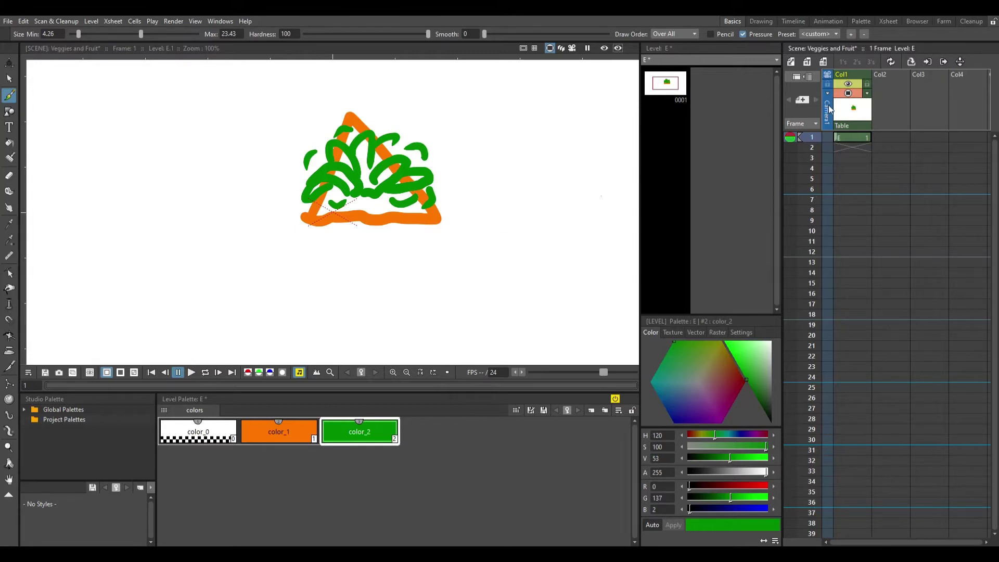
# Move the triangle drawing to the second column and start a new level in frame 1 of the first column.
pyautogui.moveTo(846, 73); pyautogui.dragTo(888, 74)
pyautogui.click(849, 136)
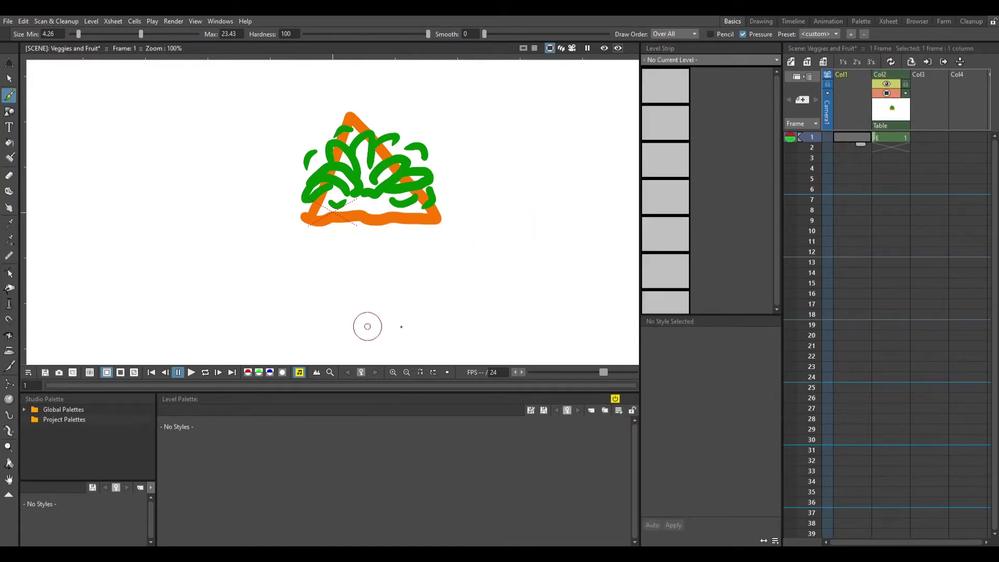
pyautogui.click(507, 221)
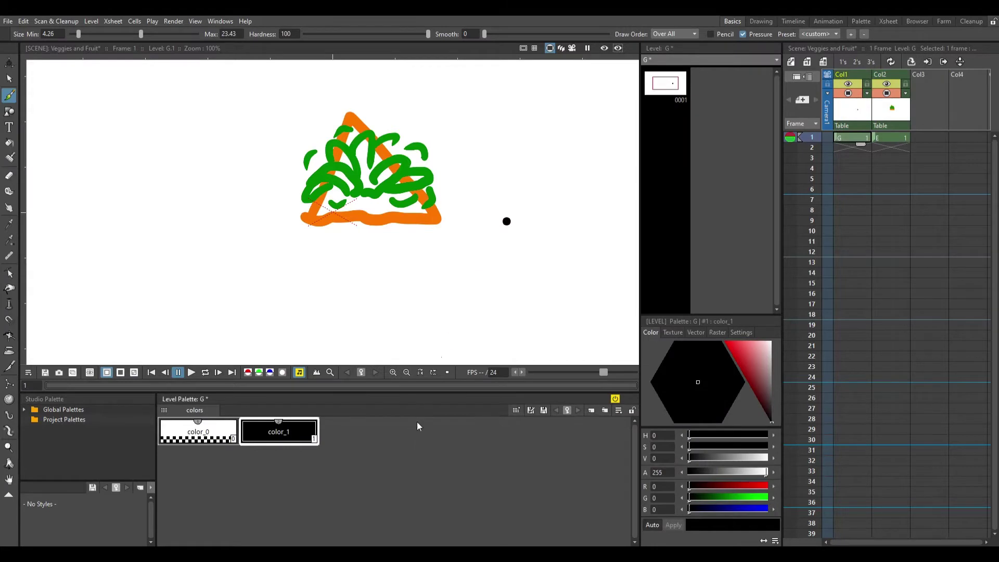
# Set the new level's color_1 to orange, RGB 255, 123, 0, and paint a solid fill behind the triangle and leaves.
pyautogui.click(744, 354)
pyautogui.click(731, 363)
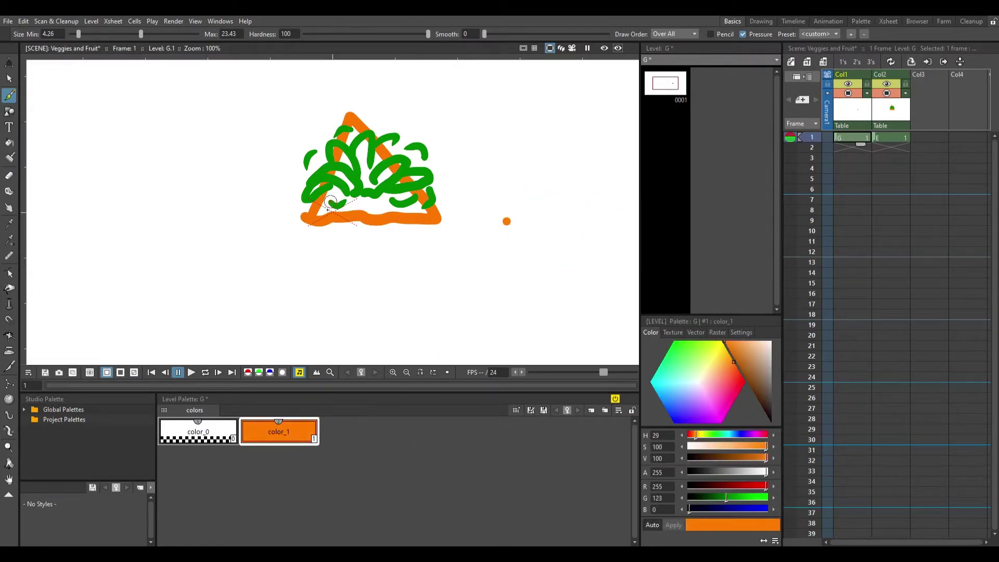
pyautogui.moveTo(331, 202)
pyautogui.mouseDown()
pyautogui.moveTo(316, 218)
pyautogui.moveTo(353, 141)
pyautogui.moveTo(329, 210)
pyautogui.moveTo(343, 179)
pyautogui.moveTo(346, 203)
pyautogui.moveTo(359, 169)
pyautogui.moveTo(402, 187)
pyautogui.moveTo(393, 207)
pyautogui.moveTo(411, 215)
pyautogui.moveTo(398, 205)
pyautogui.moveTo(404, 197)
pyautogui.moveTo(428, 217)
pyautogui.mouseUp()
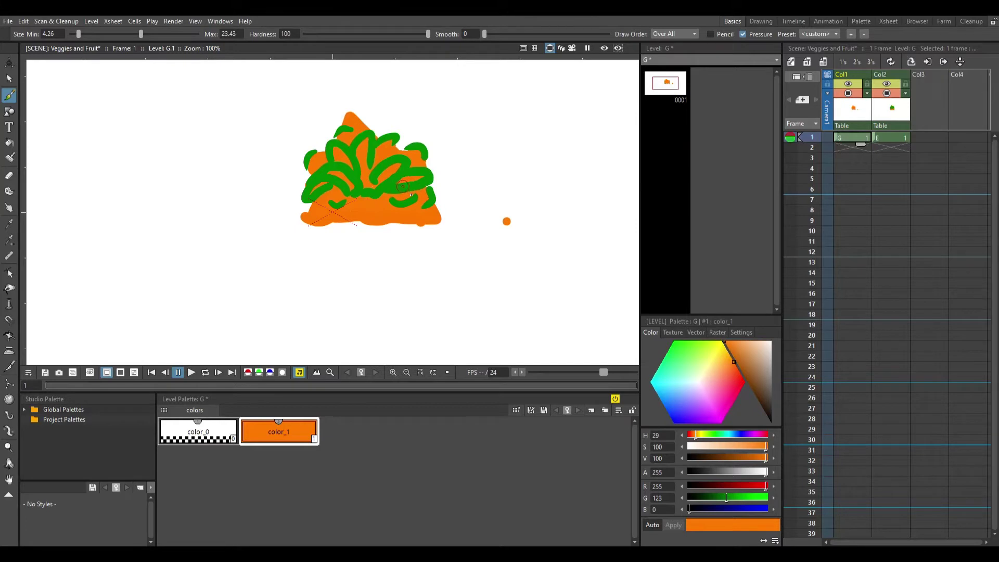
# Erase the stray orange dot beside the triangle and return to the brush.
pyautogui.press('a')
pyautogui.click(507, 221)
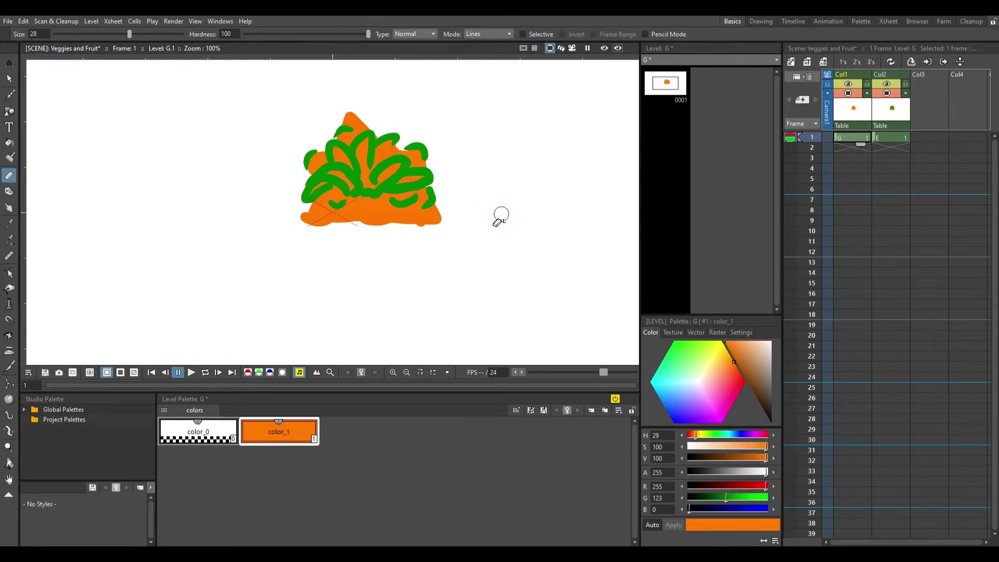
pyautogui.press('b')
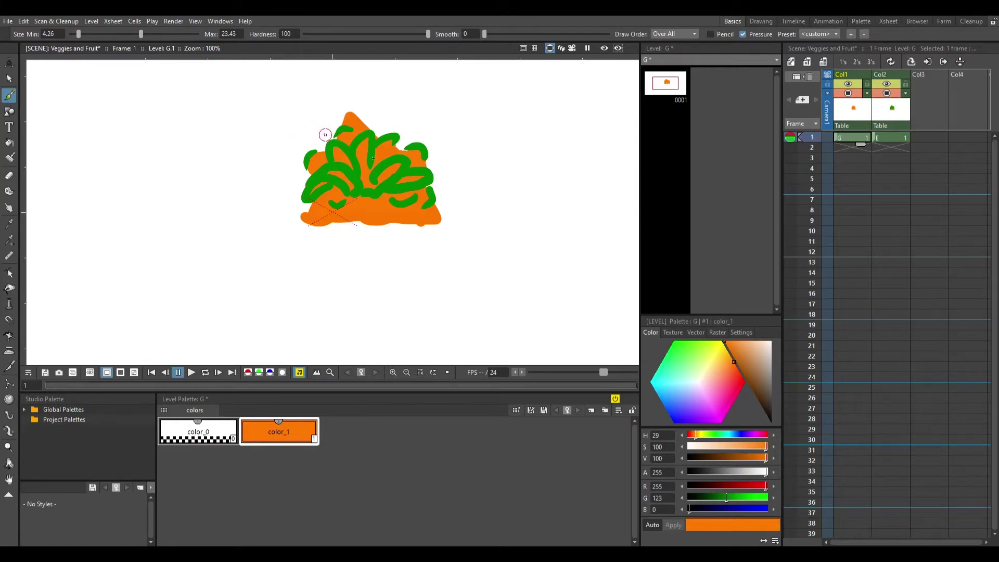
# Try to flip the triangle-and-leaves drawing in the second column vertically and reposition it over the orange fill.
pyautogui.click(896, 138)
pyautogui.press('r')
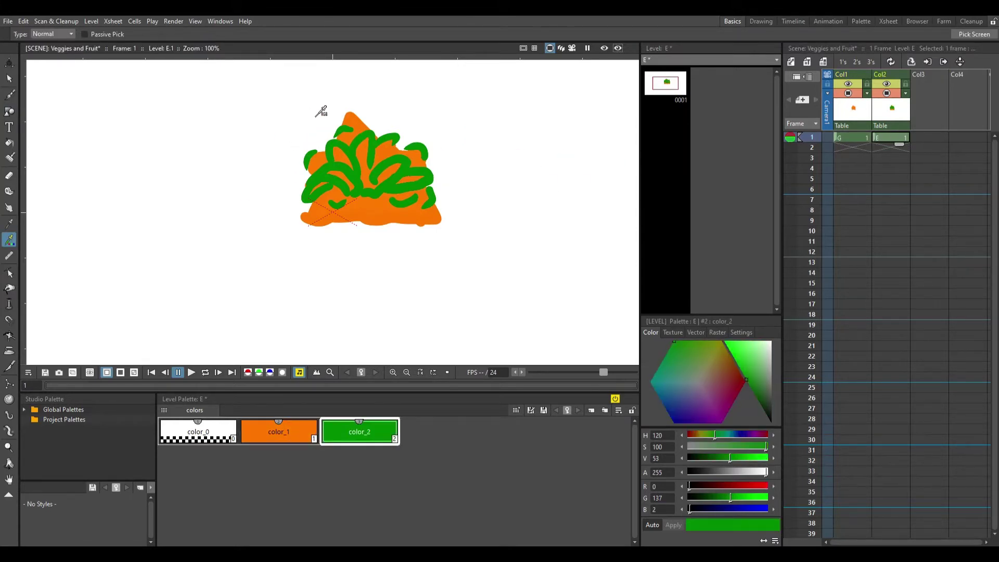
pyautogui.press('s')
pyautogui.moveTo(262, 89)
pyautogui.mouseDown()
pyautogui.moveTo(531, 234)
pyautogui.moveTo(536, 269)
pyautogui.mouseUp()
pyautogui.moveTo(405, 97)
pyautogui.mouseDown()
pyautogui.moveTo(397, 352)
pyautogui.moveTo(376, 445)
pyautogui.mouseUp()
pyautogui.moveTo(391, 324); pyautogui.dragTo(389, 226)
pyautogui.hotkey('ctrl', 'z')
pyautogui.hotkey('ctrl', 'z')
pyautogui.hotkey('ctrl', 'z')
pyautogui.hotkey('ctrl', 'z')
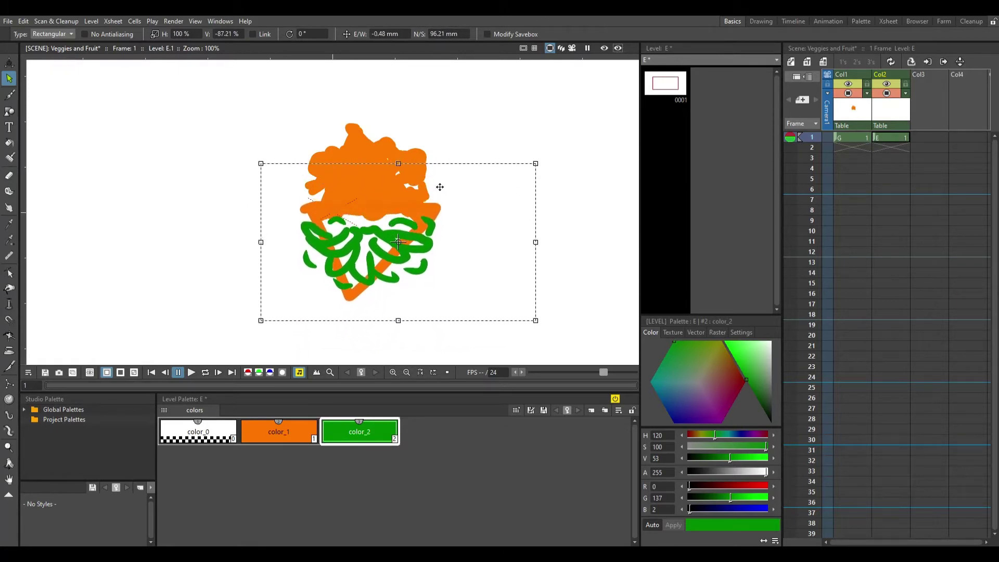
# Erase the outer leaf strokes from level E and paint over the remaining green with orange color_1.
pyautogui.press('a')
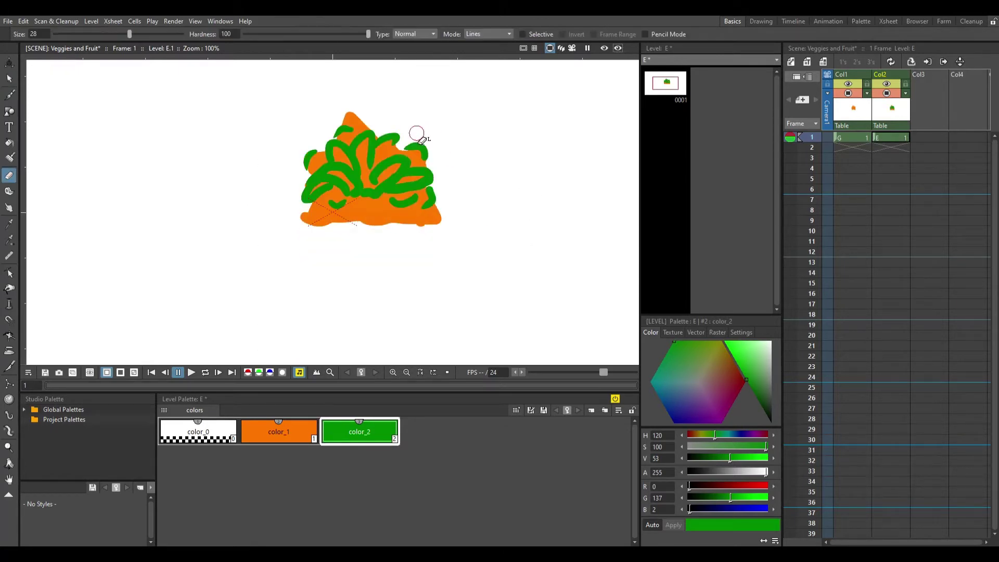
pyautogui.moveTo(417, 134)
pyautogui.mouseDown()
pyautogui.moveTo(401, 138)
pyautogui.moveTo(444, 201)
pyautogui.moveTo(443, 182)
pyautogui.moveTo(330, 123)
pyautogui.moveTo(279, 219)
pyautogui.moveTo(290, 234)
pyautogui.moveTo(347, 114)
pyautogui.mouseUp()
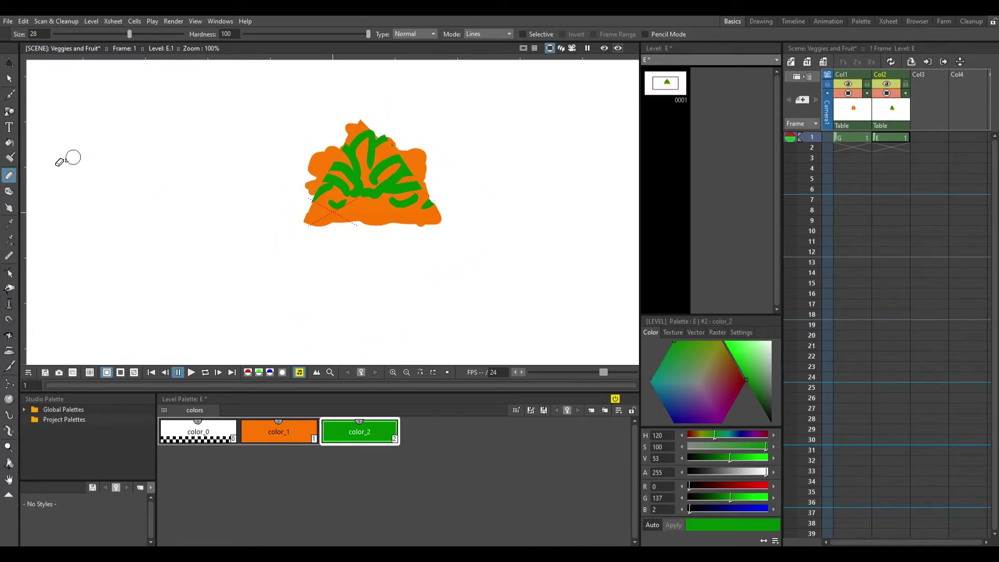
pyautogui.click(9, 95)
pyautogui.moveTo(337, 201)
pyautogui.mouseDown()
pyautogui.moveTo(352, 149)
pyautogui.moveTo(320, 206)
pyautogui.moveTo(370, 156)
pyautogui.moveTo(386, 204)
pyautogui.moveTo(401, 193)
pyautogui.moveTo(430, 203)
pyautogui.moveTo(398, 159)
pyautogui.moveTo(431, 209)
pyautogui.moveTo(402, 183)
pyautogui.moveTo(392, 146)
pyautogui.moveTo(402, 156)
pyautogui.moveTo(372, 157)
pyautogui.moveTo(354, 141)
pyautogui.moveTo(362, 156)
pyautogui.mouseUp()
pyautogui.click(273, 439)
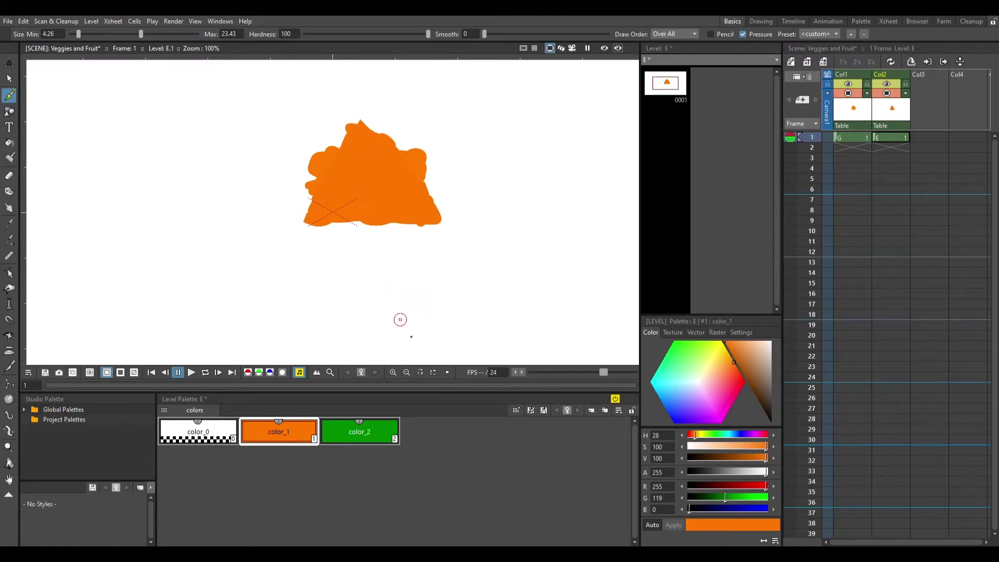
# Paint a bunch of curved green leaf strokes with color_2 hanging below the orange triangle's base.
pyautogui.click(361, 427)
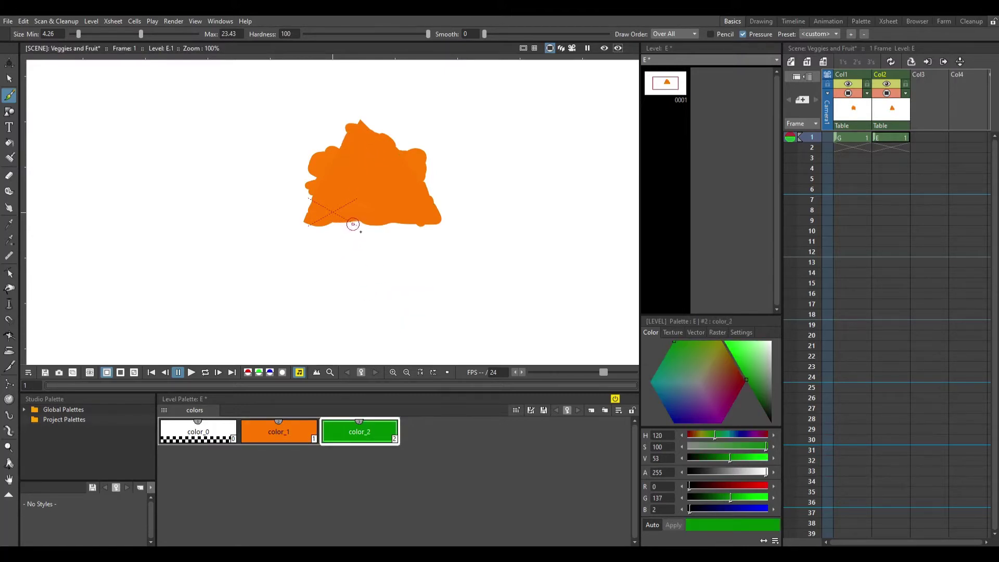
pyautogui.moveTo(354, 223)
pyautogui.mouseDown()
pyautogui.moveTo(324, 259)
pyautogui.moveTo(384, 213)
pyautogui.moveTo(375, 234)
pyautogui.moveTo(383, 267)
pyautogui.moveTo(387, 227)
pyautogui.moveTo(437, 265)
pyautogui.moveTo(403, 220)
pyautogui.moveTo(345, 283)
pyautogui.moveTo(357, 233)
pyautogui.mouseUp()
pyautogui.moveTo(396, 271)
pyautogui.mouseDown()
pyautogui.moveTo(447, 245)
pyautogui.moveTo(426, 220)
pyautogui.moveTo(379, 281)
pyautogui.moveTo(359, 263)
pyautogui.mouseUp()
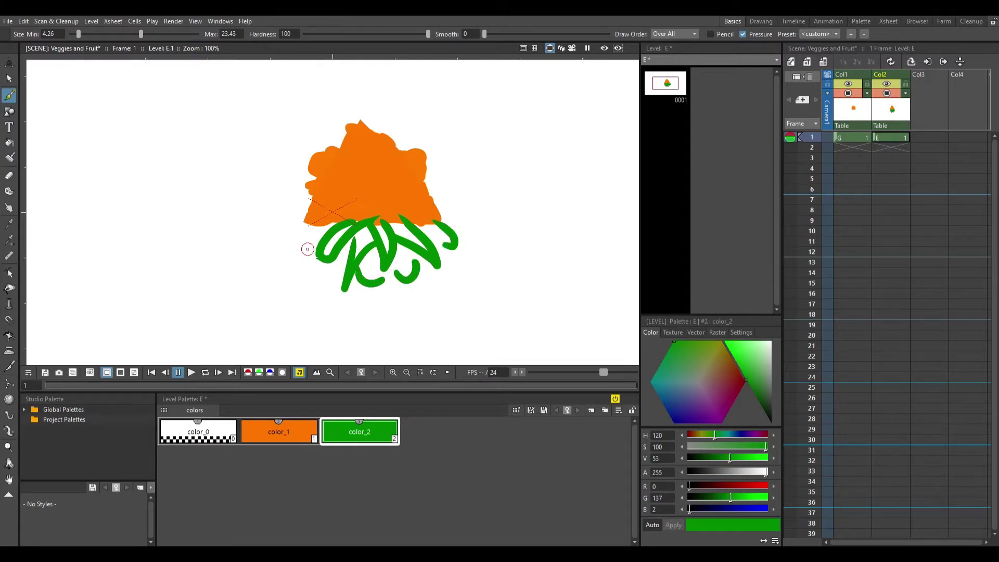
# Add more curved green leaf strokes along the left side of the bunch and toggle the first column's visibility.
pyautogui.moveTo(328, 231); pyautogui.dragTo(333, 212)
pyautogui.moveTo(305, 250)
pyautogui.mouseDown()
pyautogui.moveTo(338, 278)
pyautogui.moveTo(289, 258)
pyautogui.mouseUp()
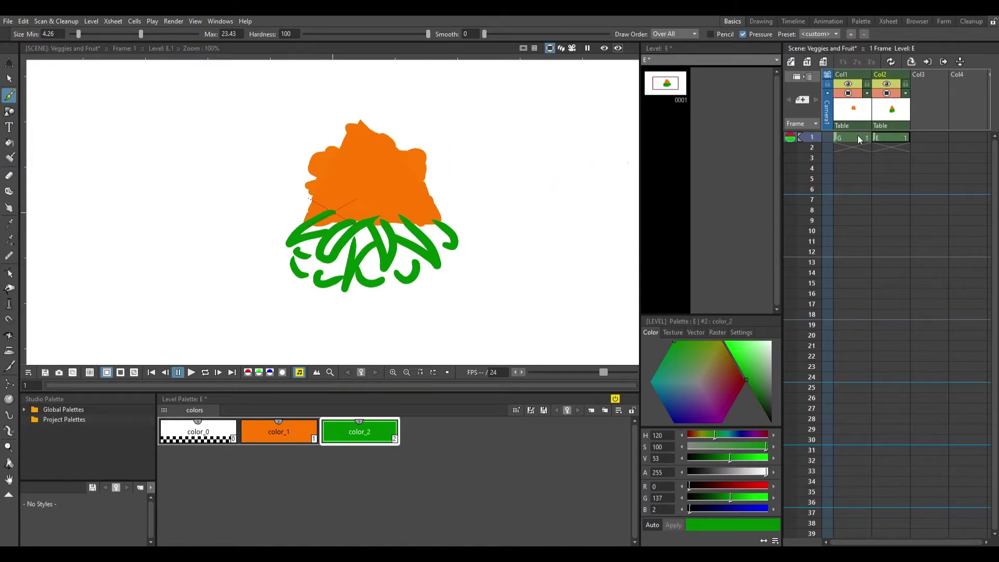
pyautogui.click(848, 93)
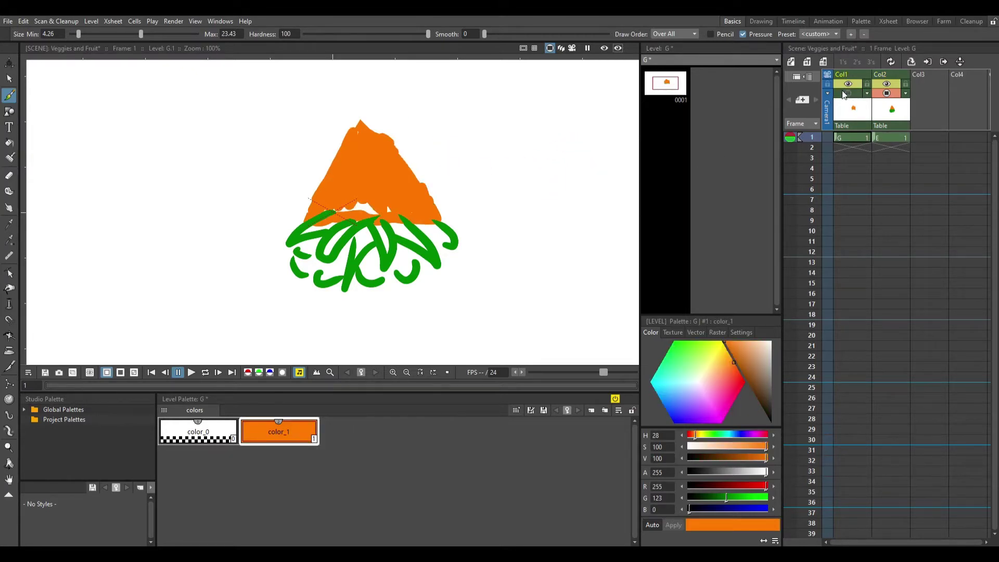
pyautogui.click(848, 84)
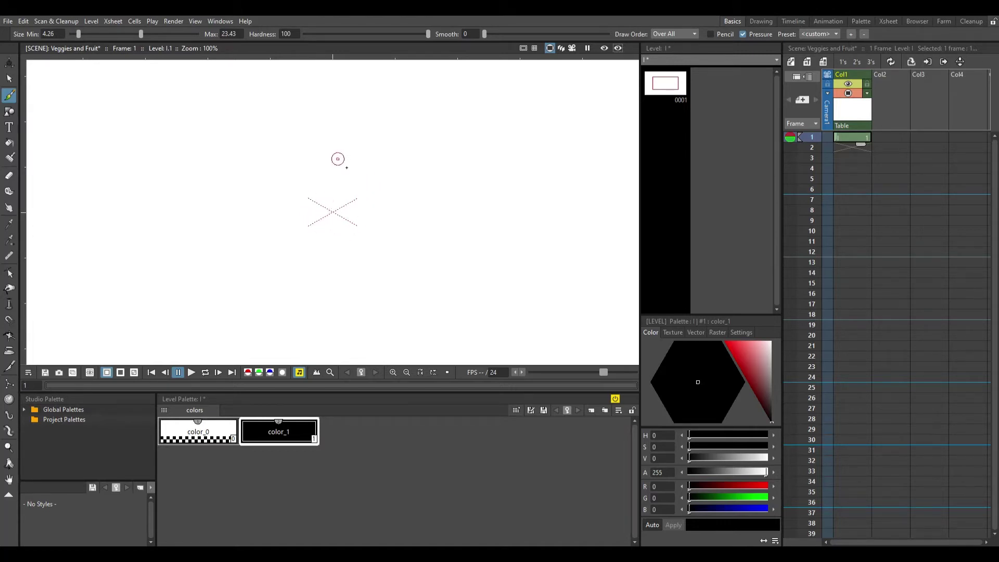
# Set color_1 of level I to bright red and draw a round fruit outline with brush smoothing at 50.
pyautogui.click(751, 364)
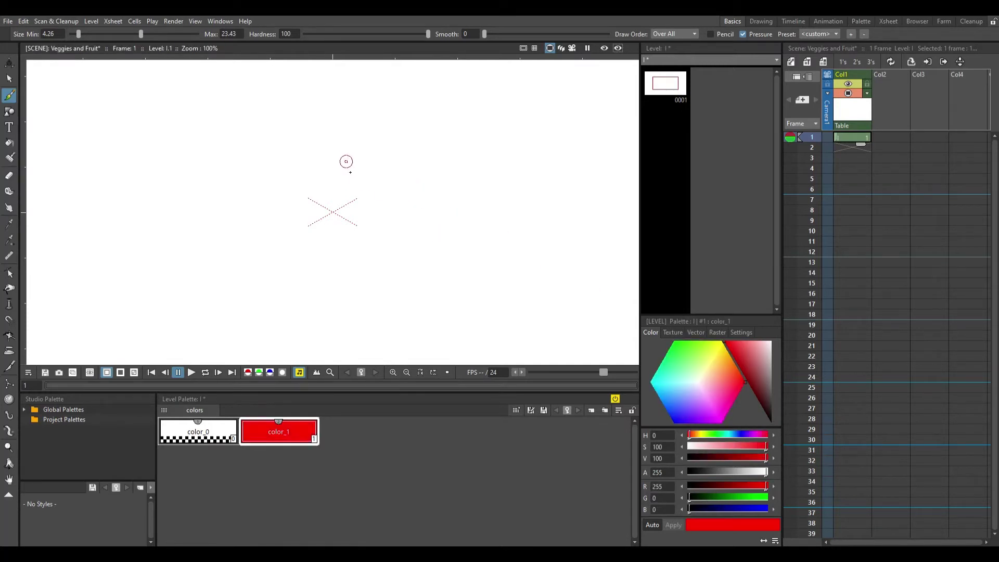
pyautogui.moveTo(486, 33); pyautogui.dragTo(609, 34)
pyautogui.moveTo(334, 167)
pyautogui.mouseDown()
pyautogui.moveTo(300, 184)
pyautogui.moveTo(296, 235)
pyautogui.moveTo(365, 245)
pyautogui.moveTo(391, 206)
pyautogui.moveTo(374, 178)
pyautogui.moveTo(320, 179)
pyautogui.mouseUp()
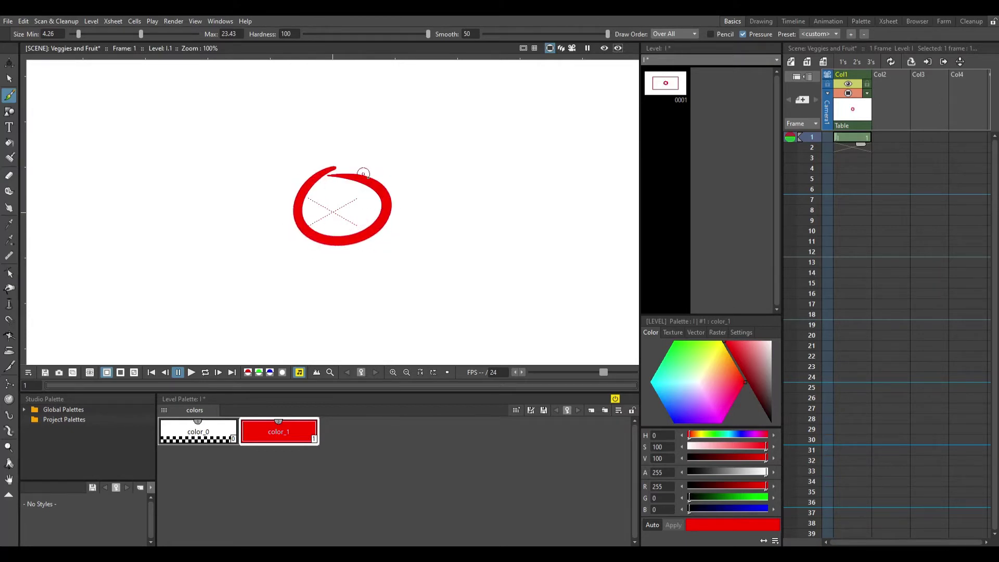
# Select the red outline, stretch it taller and shift it slightly down and to the left.
pyautogui.press('s')
pyautogui.moveTo(251, 160); pyautogui.dragTo(437, 284)
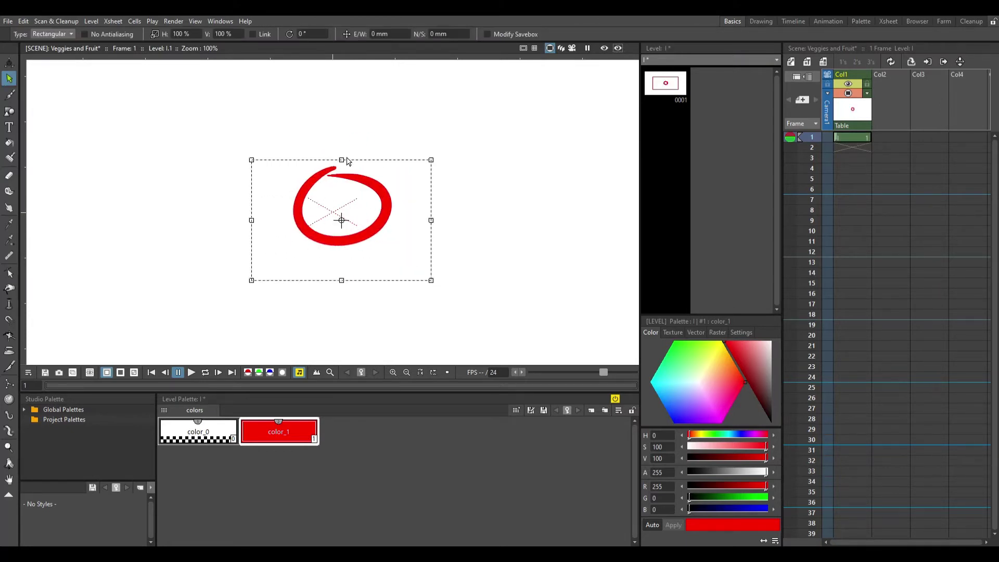
pyautogui.moveTo(349, 167); pyautogui.dragTo(351, 206)
pyautogui.click(377, 131)
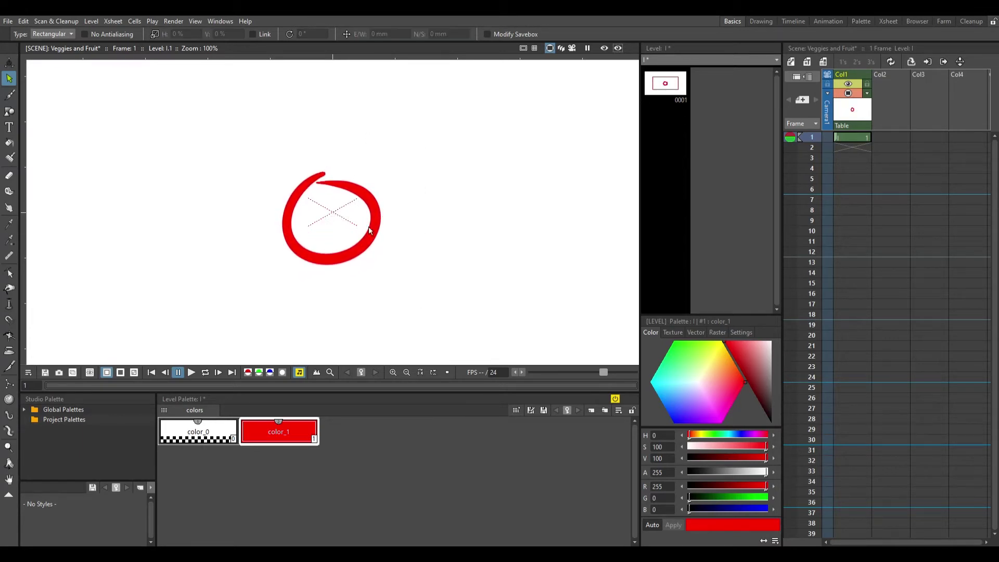
# Close the gap at the top of the red outline, erase the stray inner end and return to the brush.
pyautogui.press('b')
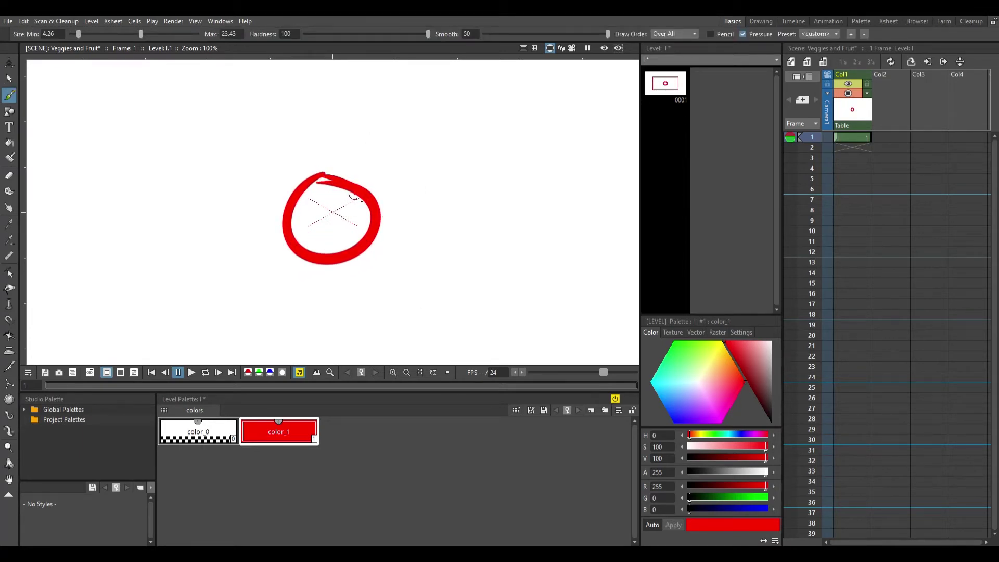
pyautogui.press('a')
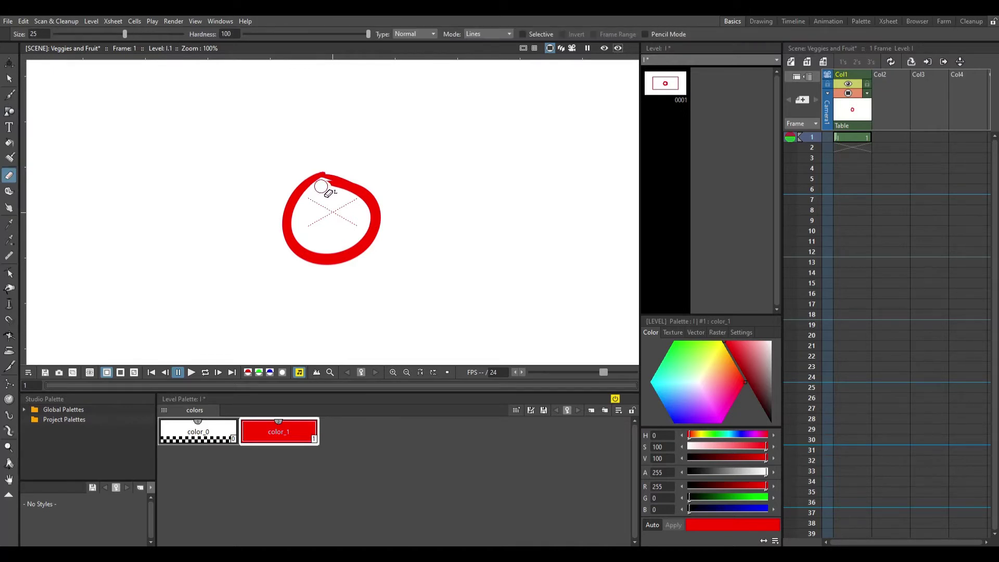
pyautogui.moveTo(332, 188)
pyautogui.mouseDown()
pyautogui.moveTo(322, 186)
pyautogui.moveTo(345, 184)
pyautogui.mouseUp()
pyautogui.press('b')
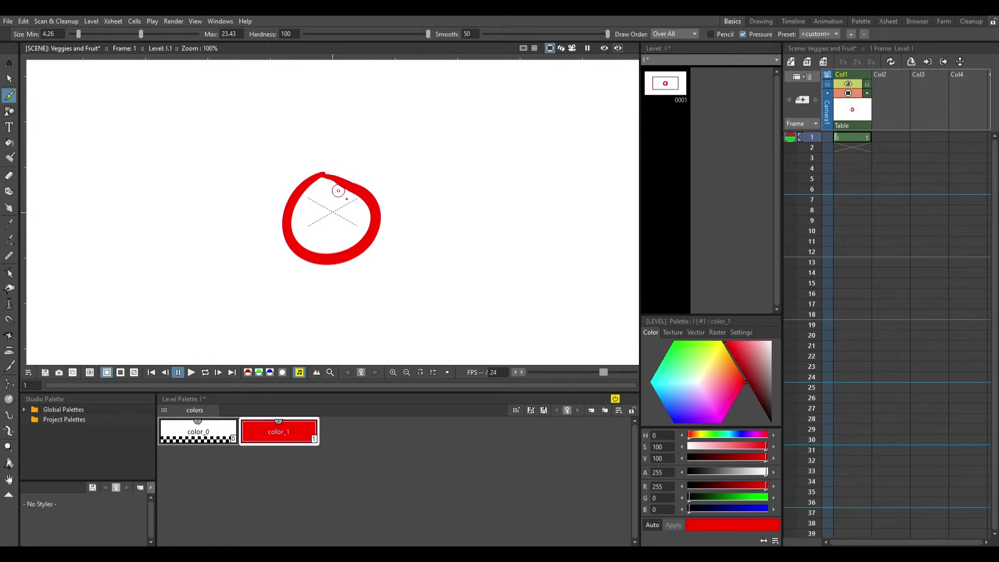
# Draw a short curved stem above the red outline in the second column and recolor color_1 to dark brown.
pyautogui.click(883, 136)
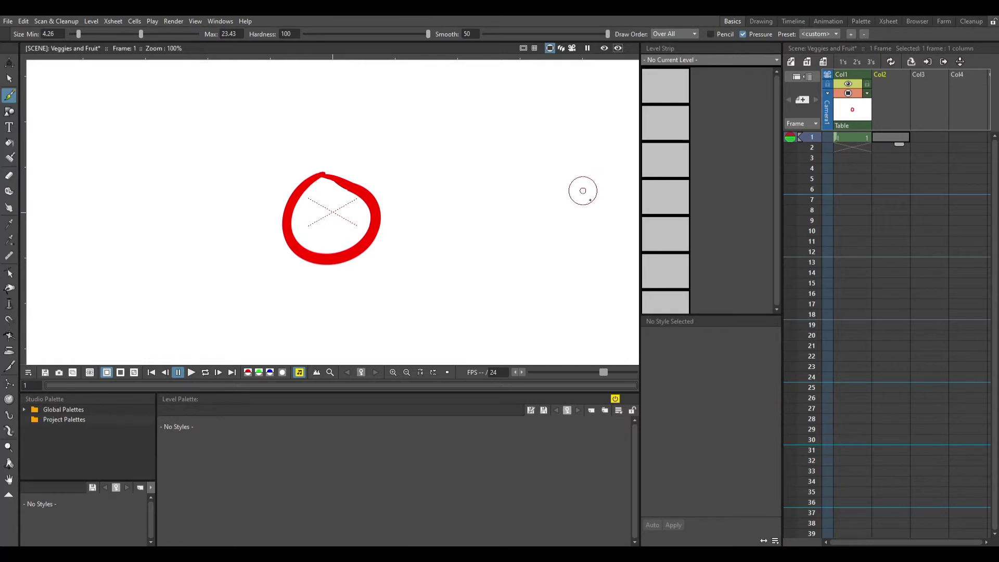
pyautogui.moveTo(326, 170); pyautogui.dragTo(344, 146)
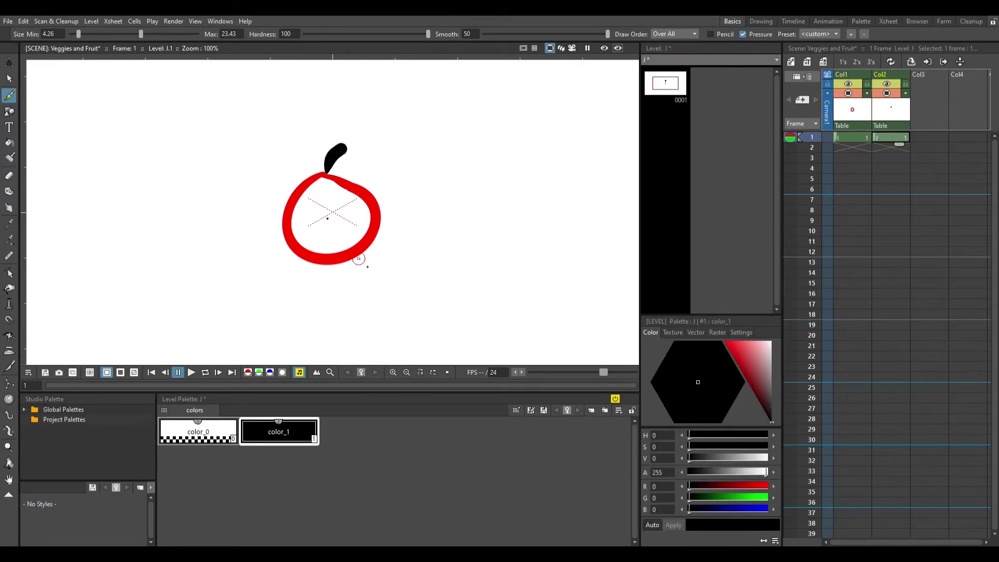
pyautogui.click(755, 373)
pyautogui.click(739, 361)
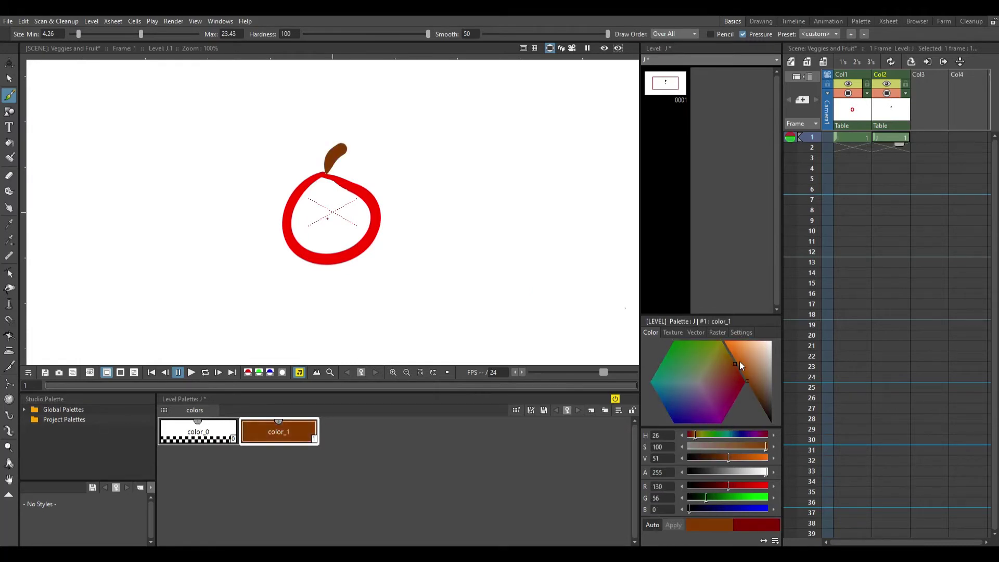
pyautogui.click(757, 388)
pyautogui.click(757, 397)
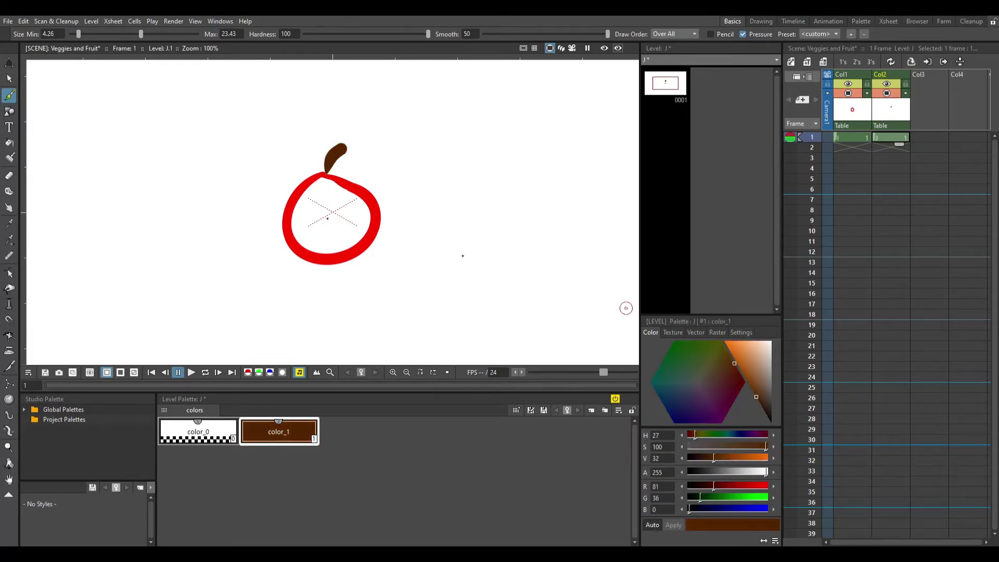
# Paint a small curved brown mark inside the fruit outline, adjust the brown to H 28, S 88, V 32, and save.
pyautogui.moveTo(327, 221); pyautogui.dragTo(329, 221)
pyautogui.moveTo(327, 219); pyautogui.dragTo(352, 214)
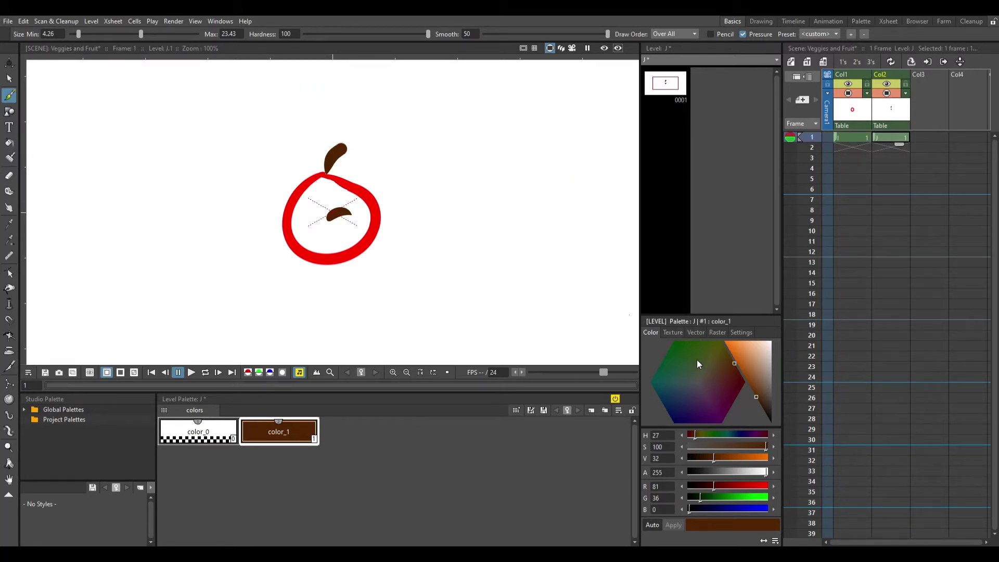
pyautogui.click(684, 346)
pyautogui.moveTo(682, 342)
pyautogui.mouseDown()
pyautogui.moveTo(666, 330)
pyautogui.moveTo(714, 367)
pyautogui.moveTo(727, 368)
pyautogui.moveTo(724, 356)
pyautogui.mouseUp()
pyautogui.hotkey('ctrl', 's')
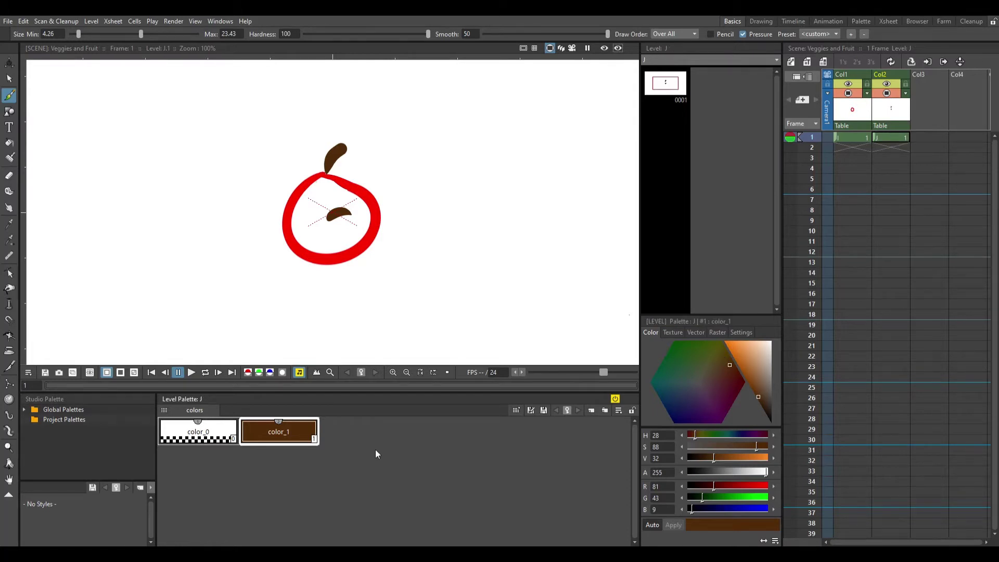
# Add color_2 to level J's palette as dark green and paint a cluster of curved strokes above the stem.
pyautogui.click(419, 430)
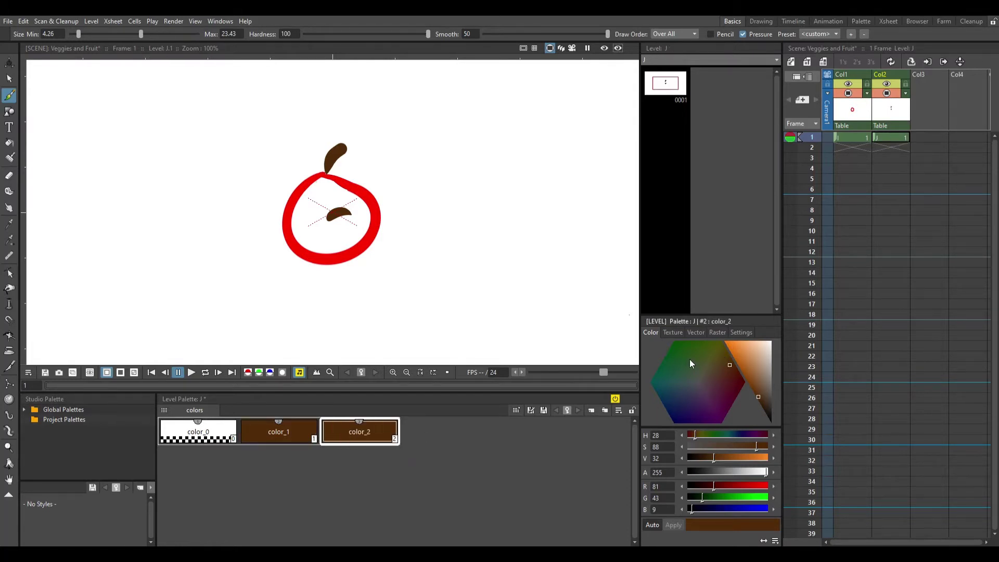
pyautogui.moveTo(690, 363); pyautogui.dragTo(667, 321)
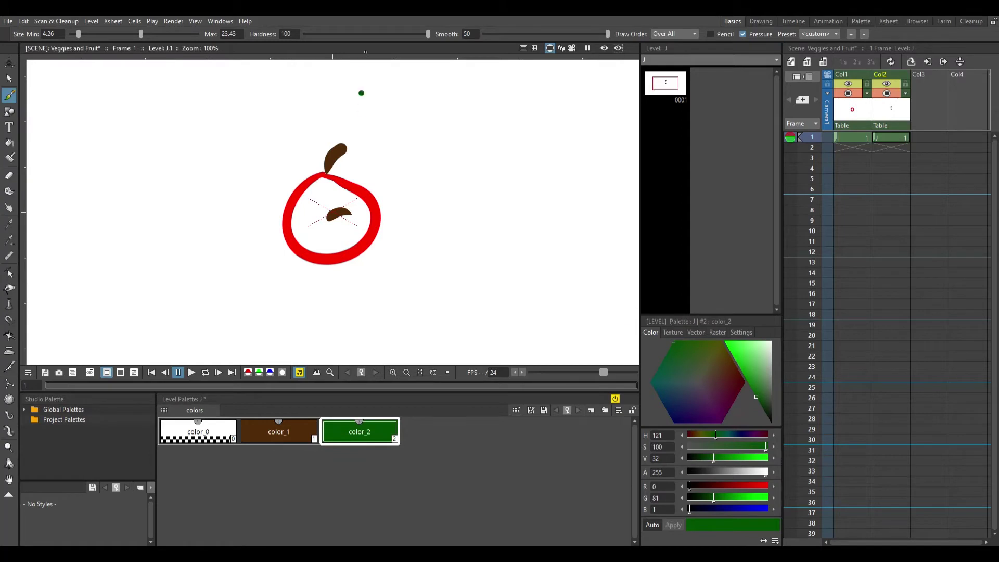
pyautogui.moveTo(360, 94); pyautogui.dragTo(346, 58)
pyautogui.hotkey('ctrl', 'z')
pyautogui.moveTo(303, 82)
pyautogui.mouseDown()
pyautogui.moveTo(317, 57)
pyautogui.moveTo(328, 83)
pyautogui.moveTo(332, 61)
pyautogui.moveTo(346, 60)
pyautogui.moveTo(346, 79)
pyautogui.moveTo(360, 71)
pyautogui.moveTo(300, 96)
pyautogui.mouseUp()
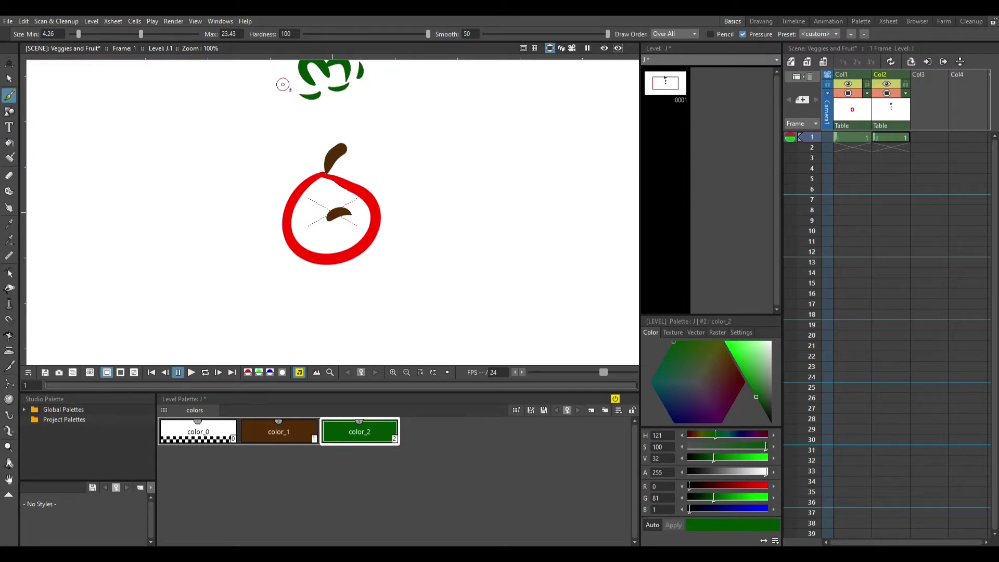
pyautogui.moveTo(290, 63); pyautogui.dragTo(287, 87)
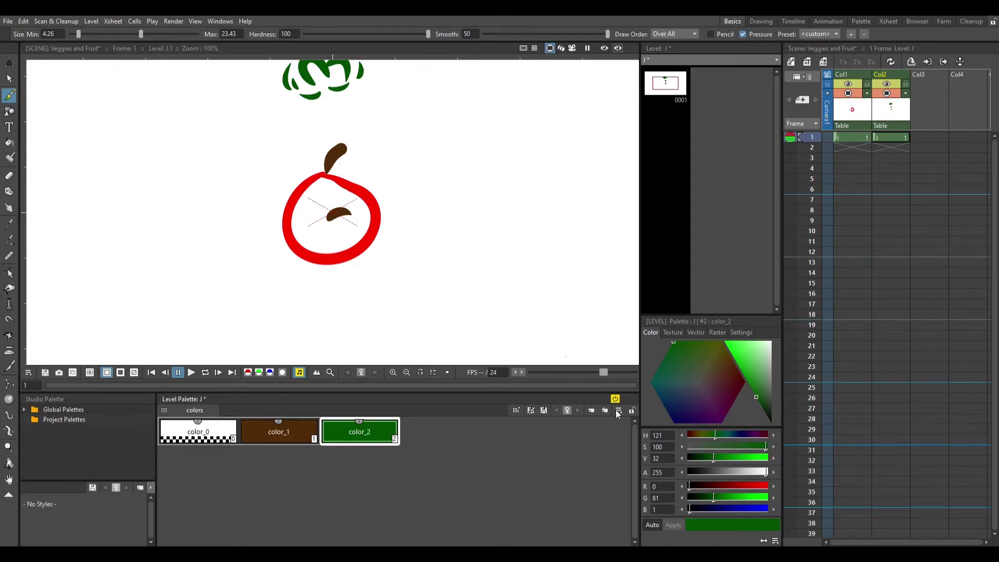
# Paint red color_1 strokes on level I in the gaps between the green strokes above the stem.
pyautogui.click(855, 139)
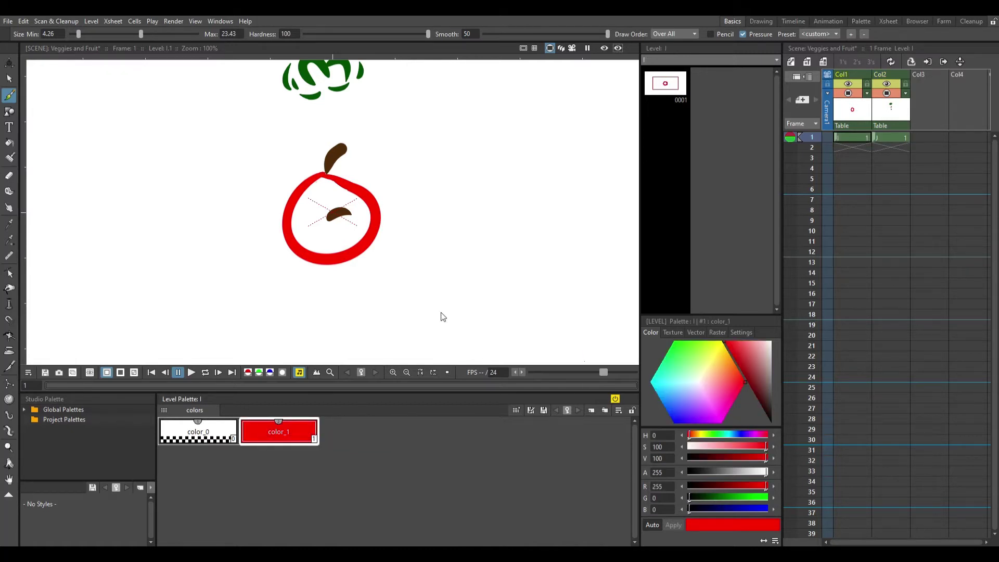
pyautogui.click(301, 86)
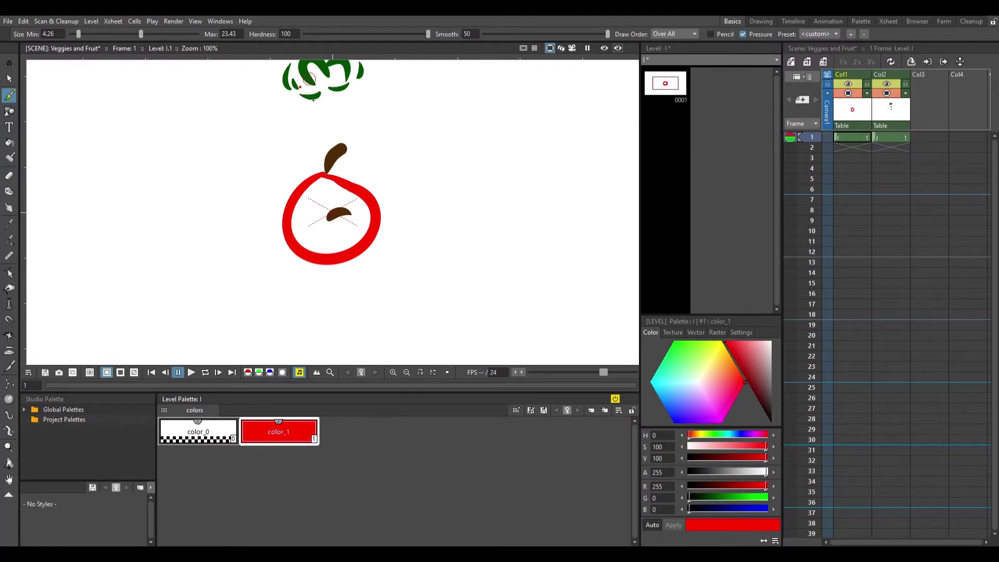
pyautogui.moveTo(309, 79)
pyautogui.mouseDown()
pyautogui.moveTo(318, 83)
pyautogui.moveTo(305, 76)
pyautogui.moveTo(312, 68)
pyautogui.moveTo(333, 87)
pyautogui.moveTo(345, 77)
pyautogui.moveTo(354, 93)
pyautogui.mouseUp()
# Fill the inside of the red fruit outline with color_1 using the Paint Brush tool in Areas mode.
pyautogui.click(10, 158)
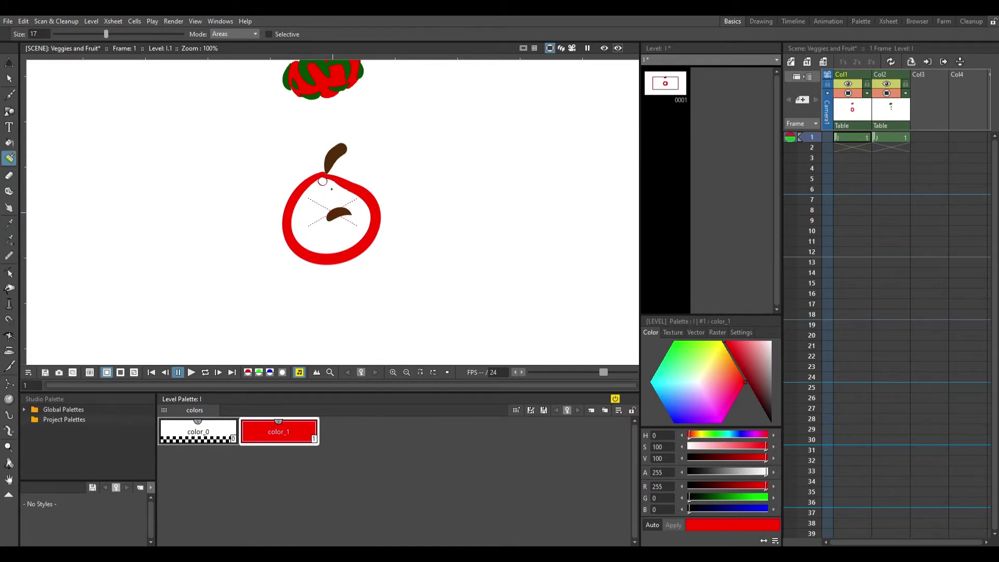
pyautogui.moveTo(331, 189)
pyautogui.mouseDown()
pyautogui.moveTo(296, 222)
pyautogui.moveTo(308, 218)
pyautogui.moveTo(299, 236)
pyautogui.moveTo(317, 230)
pyautogui.moveTo(287, 242)
pyautogui.moveTo(289, 223)
pyautogui.moveTo(338, 230)
pyautogui.mouseUp()
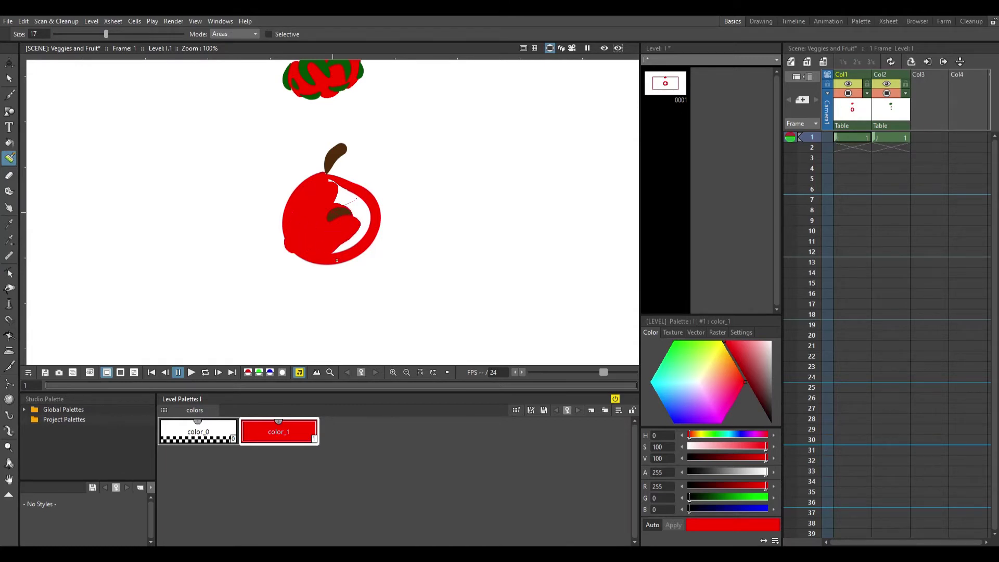
pyautogui.moveTo(351, 240)
pyautogui.mouseDown()
pyautogui.moveTo(367, 229)
pyautogui.moveTo(365, 211)
pyautogui.moveTo(348, 212)
pyautogui.mouseUp()
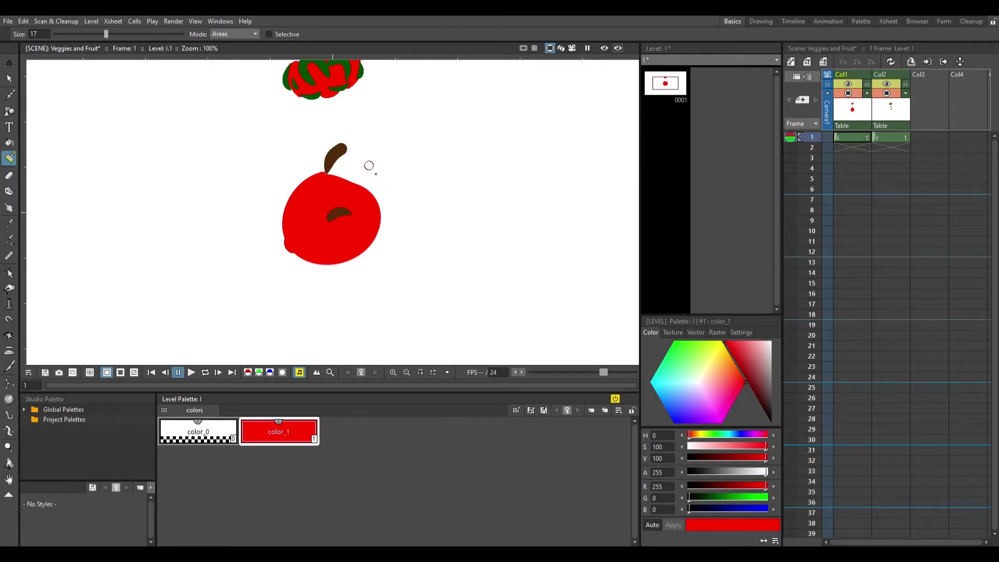
# Try to erase part of the filled red fruit on level I, and undo the erasure.
pyautogui.press('a')
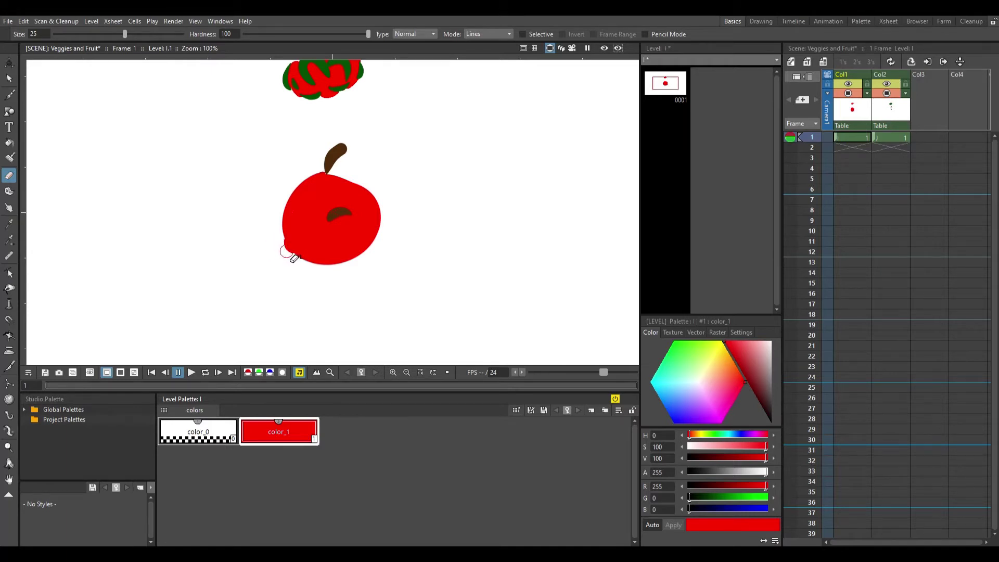
pyautogui.moveTo(301, 185)
pyautogui.mouseDown()
pyautogui.moveTo(252, 241)
pyautogui.moveTo(248, 281)
pyautogui.moveTo(315, 242)
pyautogui.moveTo(369, 174)
pyautogui.moveTo(378, 176)
pyautogui.moveTo(331, 231)
pyautogui.mouseUp()
pyautogui.hotkey('ctrl', 'z')
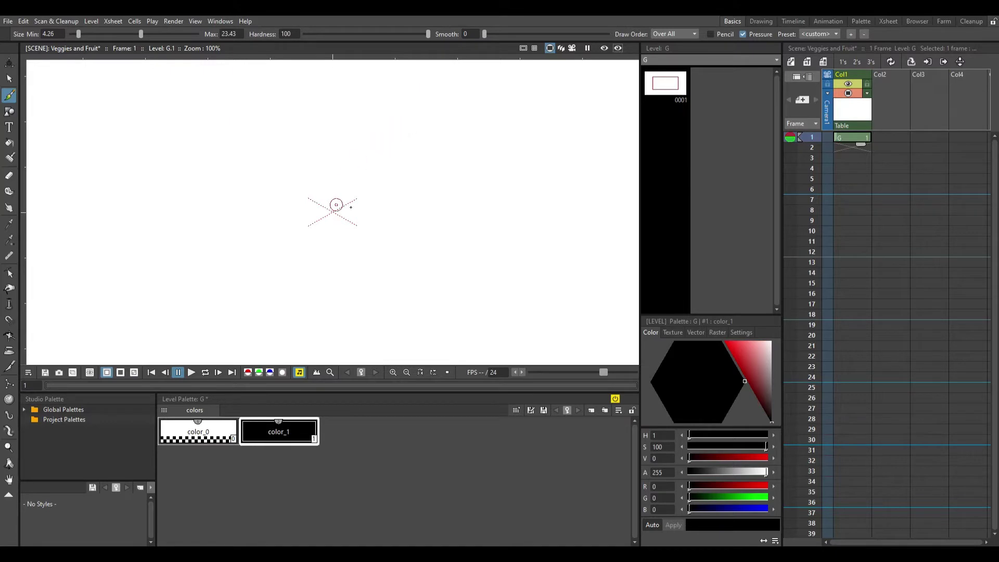
pyautogui.moveTo(329, 154)
pyautogui.mouseDown()
pyautogui.moveTo(305, 241)
pyautogui.moveTo(354, 214)
pyautogui.moveTo(324, 166)
pyautogui.mouseUp()
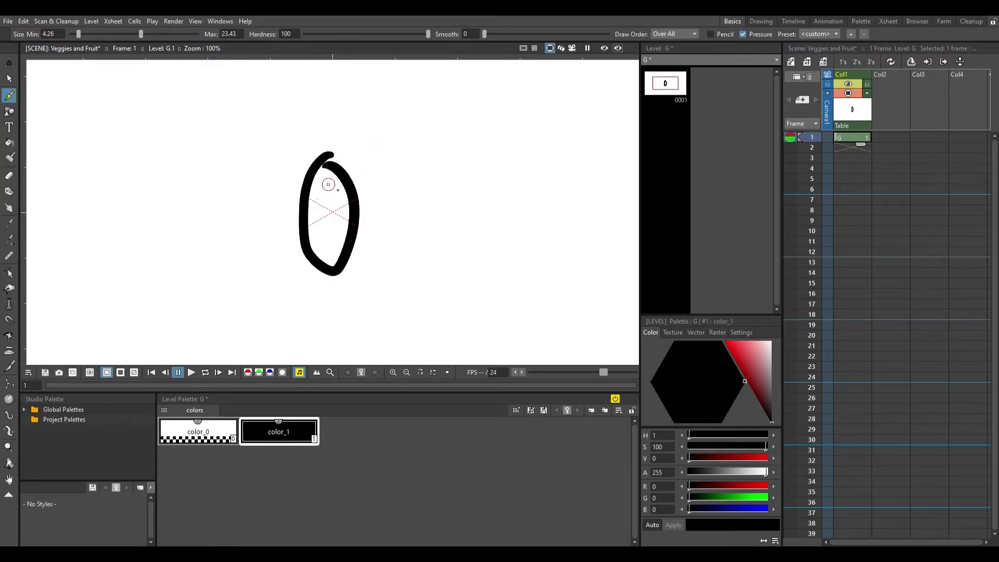
pyautogui.hotkey('ctrl', 'z')
pyautogui.moveTo(327, 154)
pyautogui.mouseDown()
pyautogui.moveTo(316, 243)
pyautogui.moveTo(335, 260)
pyautogui.moveTo(357, 229)
pyautogui.moveTo(331, 155)
pyautogui.mouseUp()
pyautogui.hotkey('ctrl', 'z')
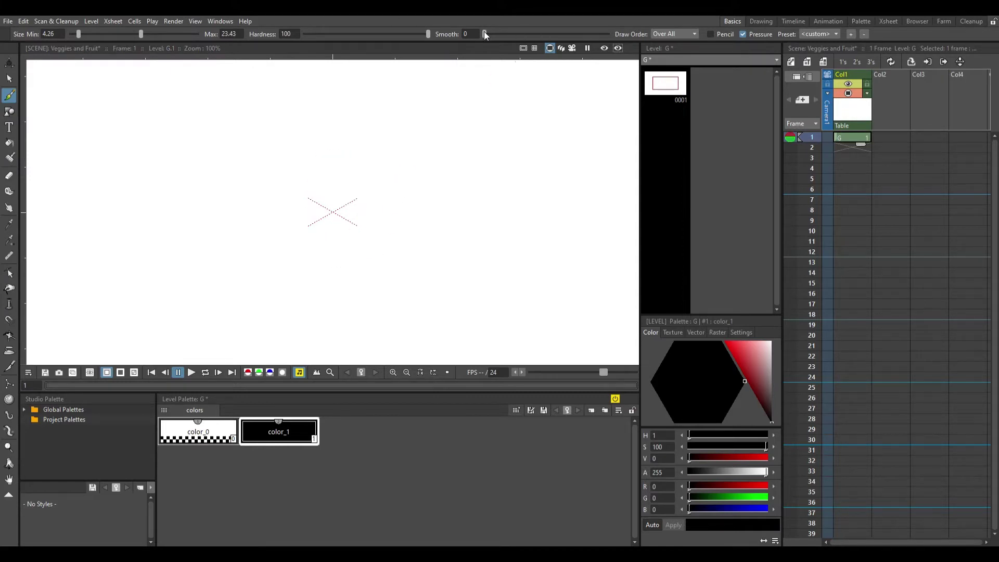
# Set the brush smoothing to 50 and draw a tall, slightly tilted black oval outline on level G.
pyautogui.moveTo(484, 33); pyautogui.dragTo(607, 34)
pyautogui.moveTo(330, 138); pyautogui.dragTo(302, 212)
pyautogui.moveTo(324, 272)
pyautogui.mouseDown()
pyautogui.moveTo(369, 246)
pyautogui.moveTo(377, 189)
pyautogui.moveTo(366, 144)
pyautogui.moveTo(331, 129)
pyautogui.mouseUp()
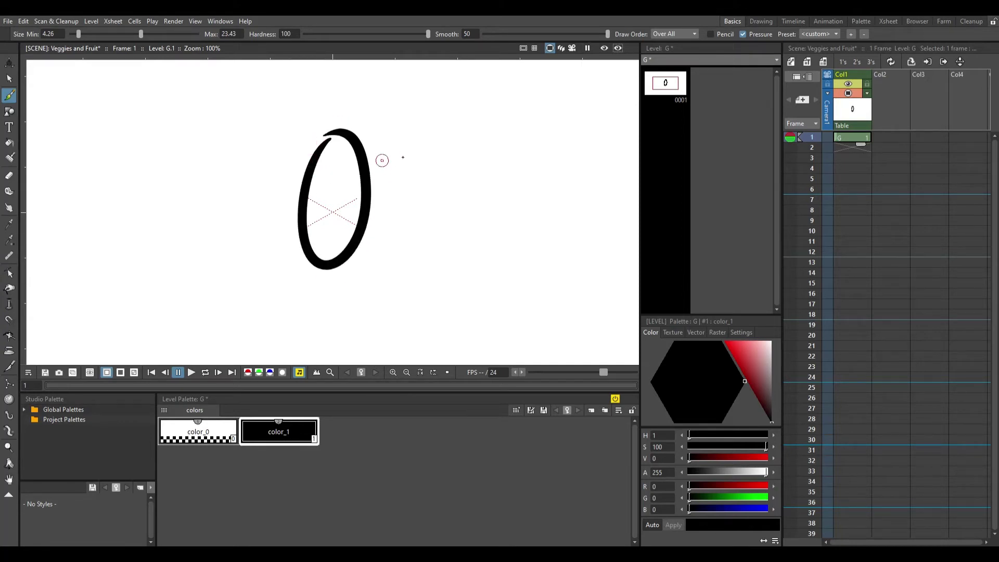
# With smoothing at 0, paint small curved marks inside the oval, erase them and paint larger U-shaped scales instead.
pyautogui.moveTo(607, 34); pyautogui.dragTo(484, 34)
pyautogui.moveTo(322, 160)
pyautogui.mouseDown()
pyautogui.moveTo(351, 162)
pyautogui.moveTo(350, 180)
pyautogui.moveTo(327, 169)
pyautogui.moveTo(326, 181)
pyautogui.moveTo(309, 175)
pyautogui.moveTo(317, 197)
pyautogui.moveTo(329, 188)
pyautogui.moveTo(336, 200)
pyautogui.moveTo(354, 195)
pyautogui.moveTo(341, 211)
pyautogui.moveTo(305, 205)
pyautogui.moveTo(352, 215)
pyautogui.moveTo(346, 228)
pyautogui.moveTo(309, 221)
pyautogui.moveTo(339, 242)
pyautogui.moveTo(322, 253)
pyautogui.mouseUp()
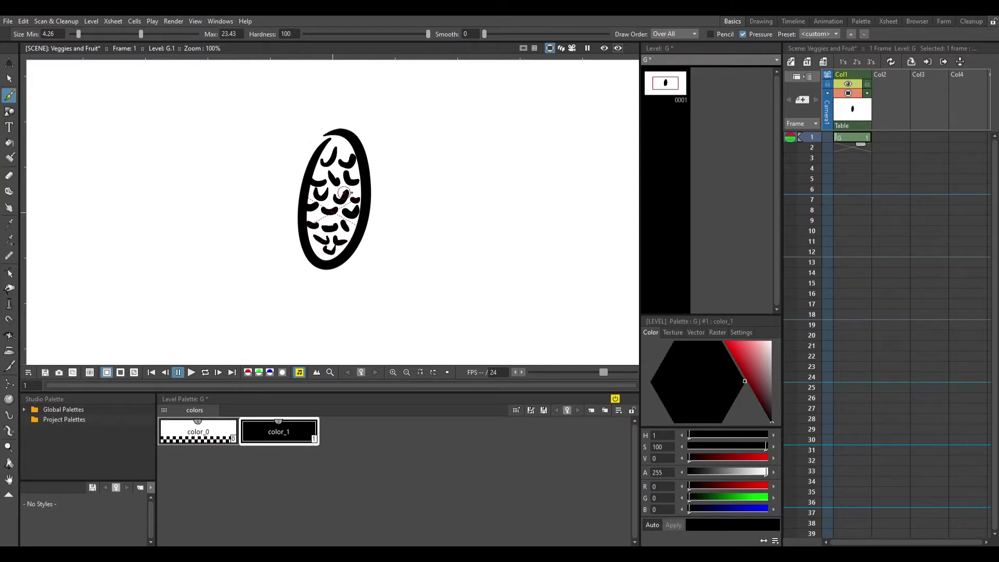
pyautogui.press('a')
pyautogui.moveTo(330, 196)
pyautogui.mouseDown()
pyautogui.moveTo(338, 154)
pyautogui.moveTo(320, 196)
pyautogui.moveTo(325, 165)
pyautogui.moveTo(311, 224)
pyautogui.moveTo(335, 245)
pyautogui.moveTo(342, 240)
pyautogui.moveTo(329, 231)
pyautogui.moveTo(343, 222)
pyautogui.moveTo(355, 168)
pyautogui.moveTo(348, 153)
pyautogui.moveTo(351, 220)
pyautogui.mouseUp()
pyautogui.press('b')
pyautogui.moveTo(324, 157)
pyautogui.mouseDown()
pyautogui.moveTo(340, 141)
pyautogui.moveTo(349, 187)
pyautogui.moveTo(357, 170)
pyautogui.moveTo(322, 206)
pyautogui.moveTo(310, 183)
pyautogui.moveTo(354, 211)
pyautogui.moveTo(336, 222)
pyautogui.moveTo(348, 235)
pyautogui.moveTo(310, 226)
pyautogui.moveTo(339, 232)
pyautogui.mouseUp()
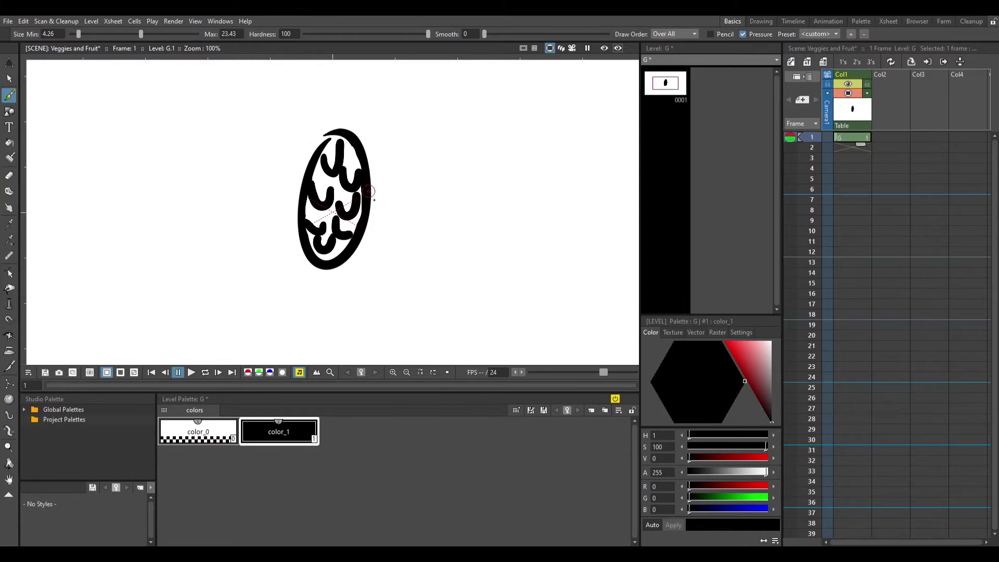
pyautogui.moveTo(357, 190); pyautogui.dragTo(353, 186)
# Draw a crown of pointed and curved leaf strokes above the oval on frame 1 of the second column.
pyautogui.click(879, 137)
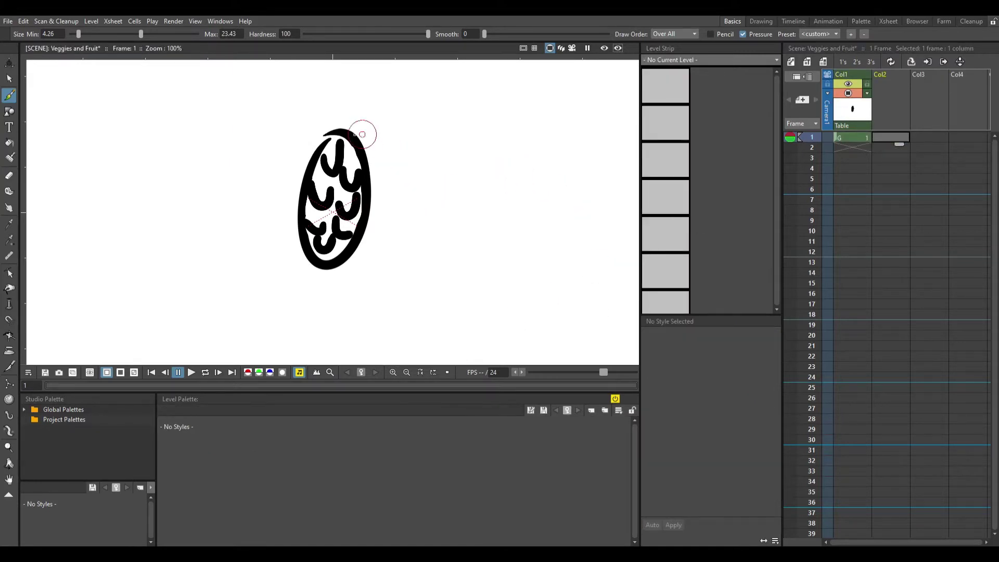
pyautogui.moveTo(350, 130); pyautogui.dragTo(401, 93)
pyautogui.hotkey('ctrl', 'z')
pyautogui.click(358, 126)
pyautogui.moveTo(358, 127)
pyautogui.mouseDown()
pyautogui.moveTo(397, 100)
pyautogui.moveTo(349, 117)
pyautogui.moveTo(332, 88)
pyautogui.moveTo(335, 125)
pyautogui.moveTo(317, 101)
pyautogui.moveTo(327, 135)
pyautogui.mouseUp()
pyautogui.click(348, 89)
pyautogui.moveTo(349, 89); pyautogui.dragTo(360, 103)
pyautogui.moveTo(379, 117)
pyautogui.mouseDown()
pyautogui.moveTo(388, 119)
pyautogui.moveTo(369, 134)
pyautogui.mouseUp()
pyautogui.moveTo(319, 82)
pyautogui.mouseDown()
pyautogui.moveTo(317, 105)
pyautogui.moveTo(317, 143)
pyautogui.mouseUp()
pyautogui.moveTo(396, 118)
pyautogui.mouseDown()
pyautogui.moveTo(380, 84)
pyautogui.moveTo(361, 105)
pyautogui.moveTo(354, 73)
pyautogui.moveTo(344, 89)
pyautogui.moveTo(300, 113)
pyautogui.mouseUp()
pyautogui.moveTo(324, 77)
pyautogui.mouseDown()
pyautogui.moveTo(329, 67)
pyautogui.moveTo(339, 72)
pyautogui.mouseUp()
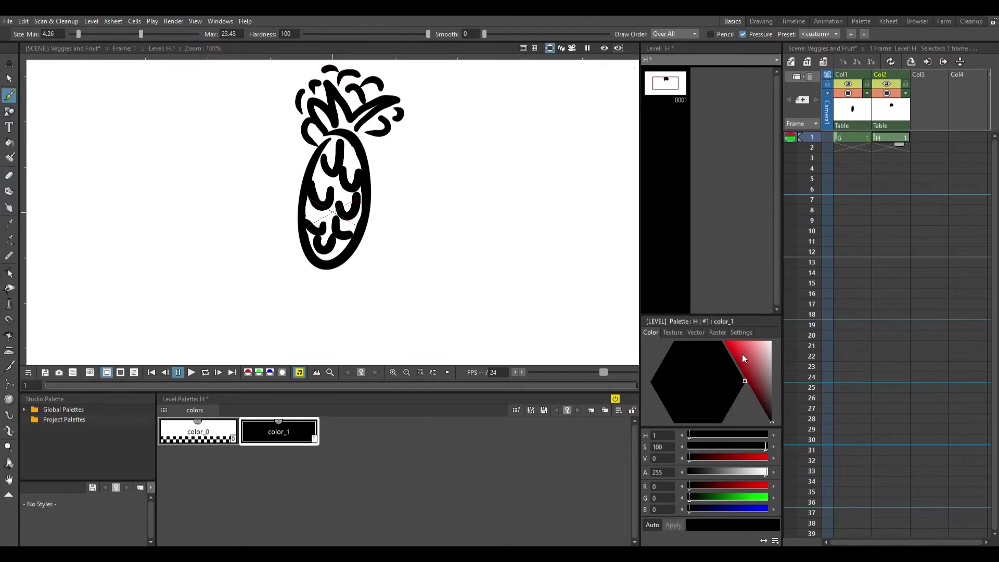
# Recolor color_1 of the leaf crown on level H to bright green, H 121, S 100, V 100.
pyautogui.click(742, 354)
pyautogui.moveTo(718, 419); pyautogui.dragTo(662, 321)
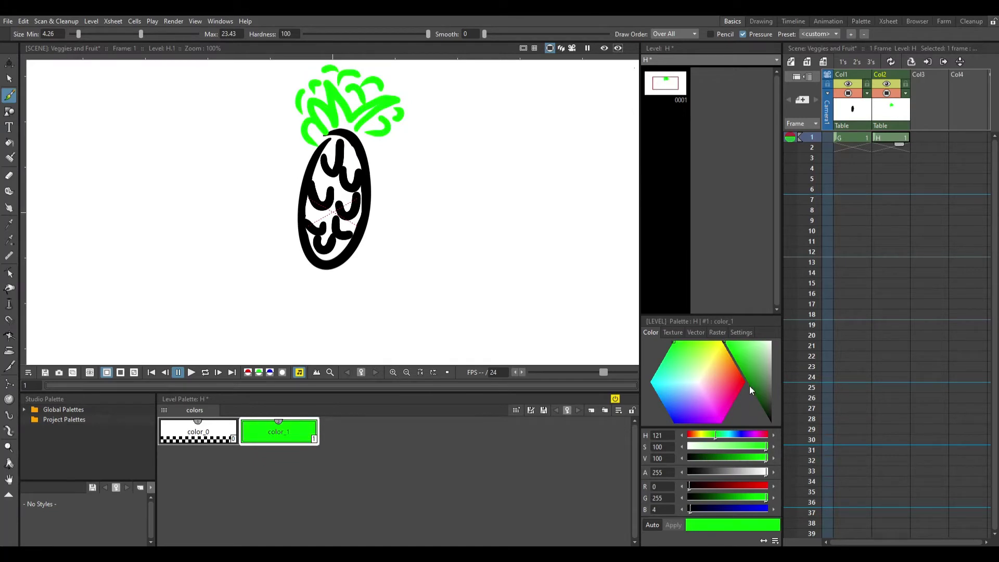
# Darken the leaf crown's green to a value (V) of 60 and shift levels G and H one column to the right.
pyautogui.moveTo(750, 386); pyautogui.dragTo(743, 373)
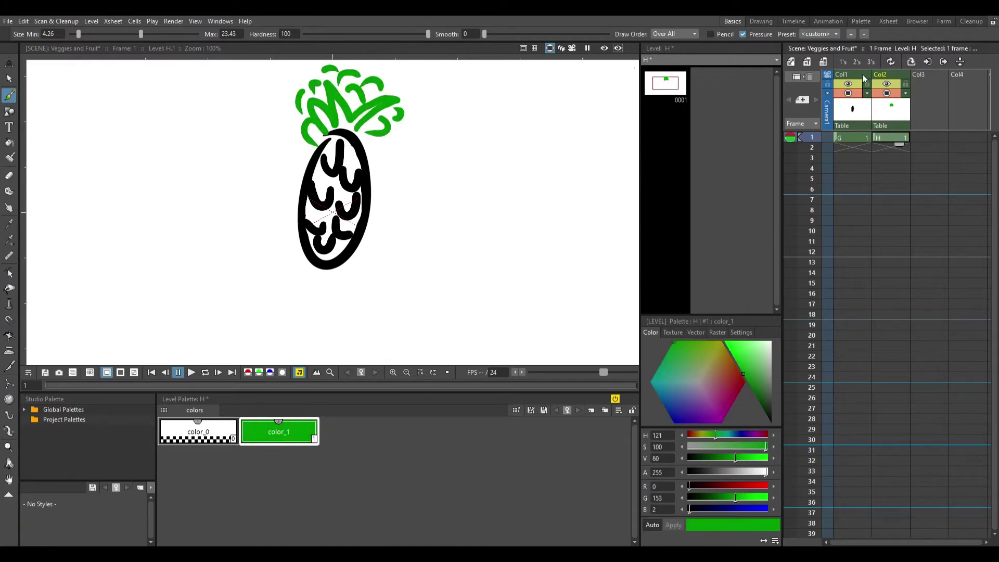
pyautogui.moveTo(876, 70)
pyautogui.mouseDown()
pyautogui.moveTo(911, 70)
pyautogui.moveTo(852, 71)
pyautogui.moveTo(879, 71)
pyautogui.mouseUp()
# Recolor color_1 of the pineapple body on level G to orange, H 42, S 100, V 100.
pyautogui.click(893, 139)
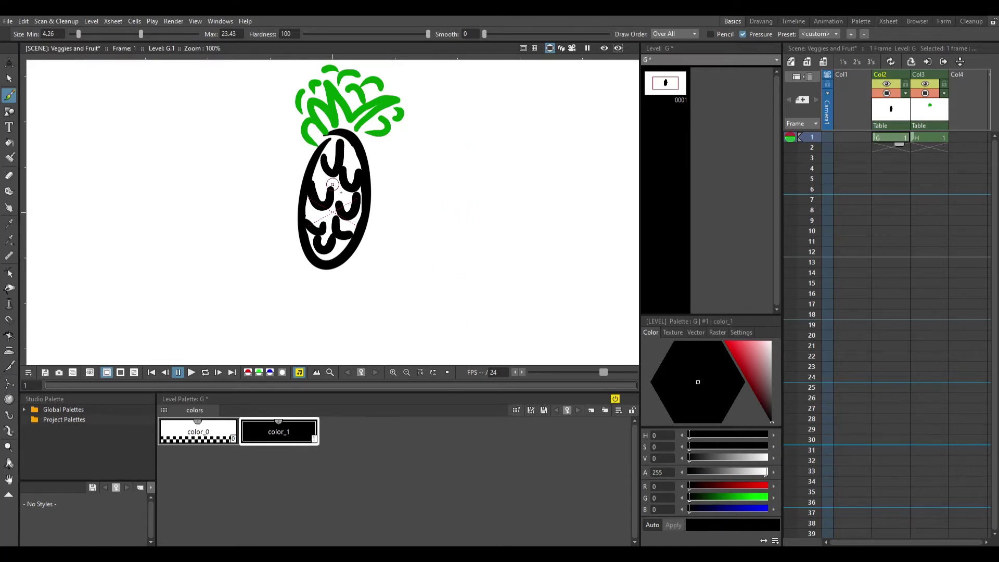
pyautogui.click(743, 365)
pyautogui.moveTo(728, 363); pyautogui.dragTo(736, 352)
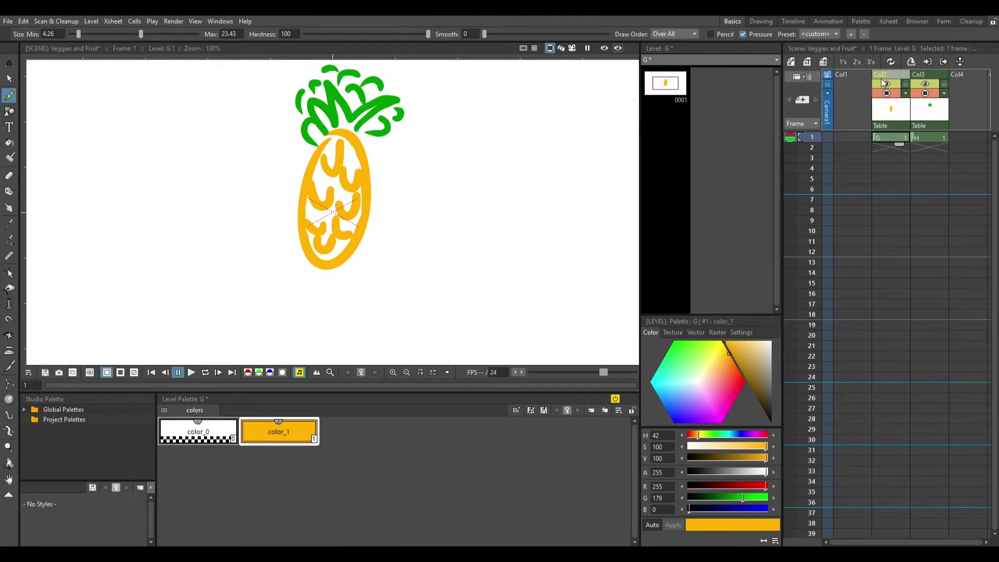
# Move the pineapple body's column to the first column, undo that move and move the column there again.
pyautogui.moveTo(881, 78); pyautogui.dragTo(858, 74)
pyautogui.click(907, 74)
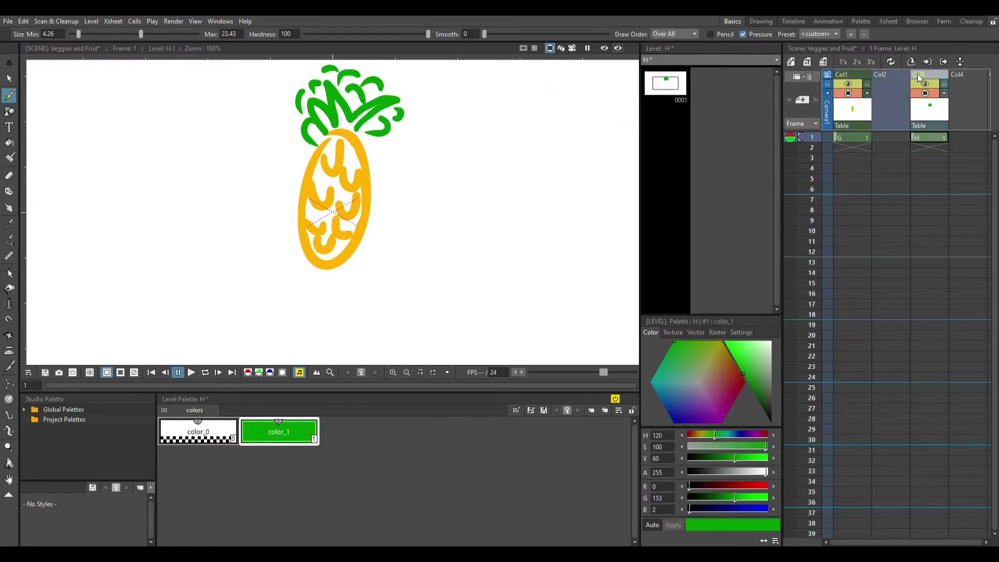
pyautogui.hotkey('ctrl', 'z')
pyautogui.click(890, 74)
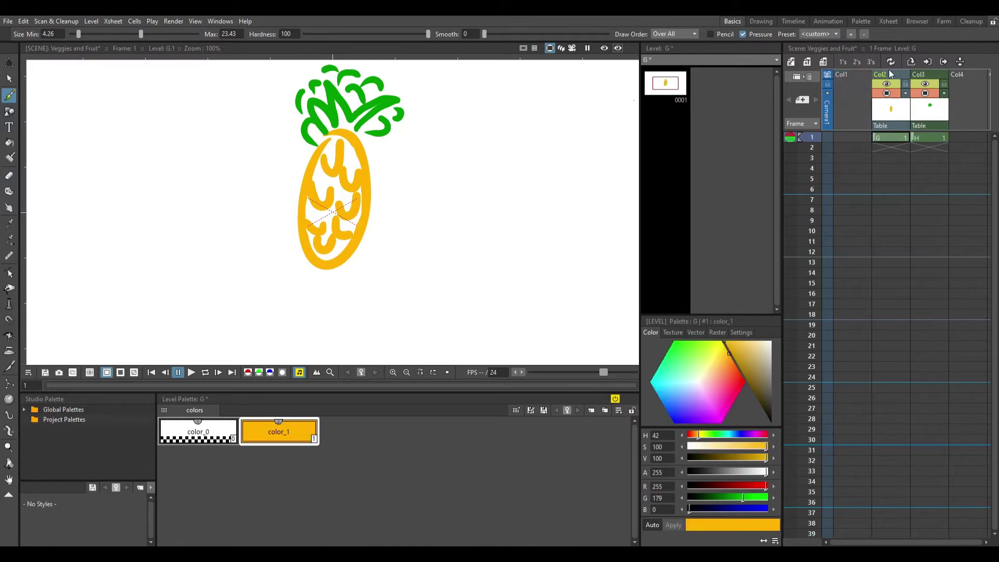
pyautogui.moveTo(890, 72); pyautogui.dragTo(851, 72)
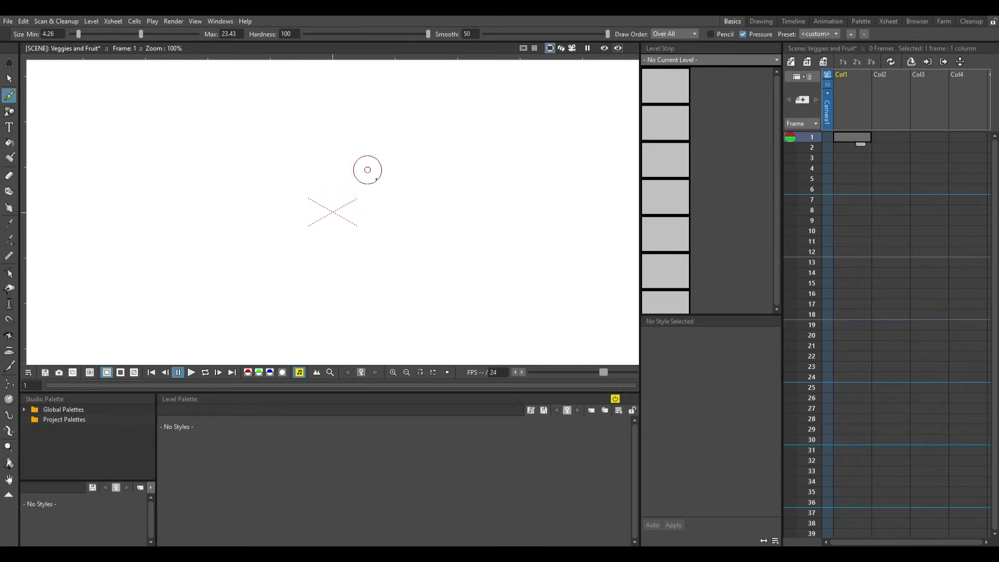
# Draw a tilted black oval on frame 1 of the empty first column and erase its upper-right half.
pyautogui.moveTo(391, 149)
pyautogui.mouseDown()
pyautogui.moveTo(310, 188)
pyautogui.moveTo(286, 231)
pyautogui.moveTo(342, 235)
pyautogui.moveTo(391, 202)
pyautogui.moveTo(411, 171)
pyautogui.moveTo(392, 146)
pyautogui.mouseUp()
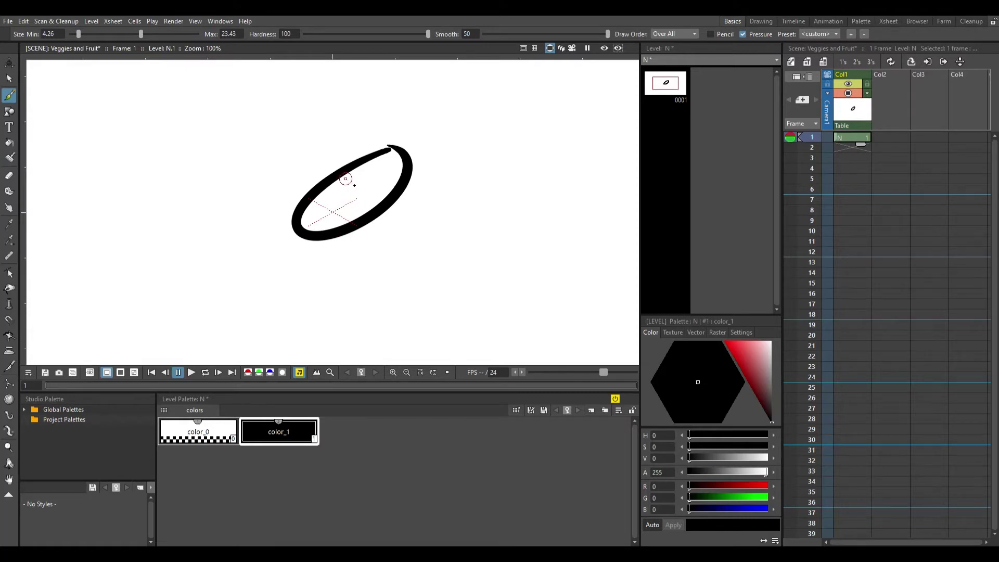
pyautogui.press('a')
pyautogui.moveTo(345, 159)
pyautogui.mouseDown()
pyautogui.moveTo(395, 228)
pyautogui.moveTo(357, 153)
pyautogui.moveTo(379, 156)
pyautogui.moveTo(372, 139)
pyautogui.moveTo(393, 136)
pyautogui.mouseUp()
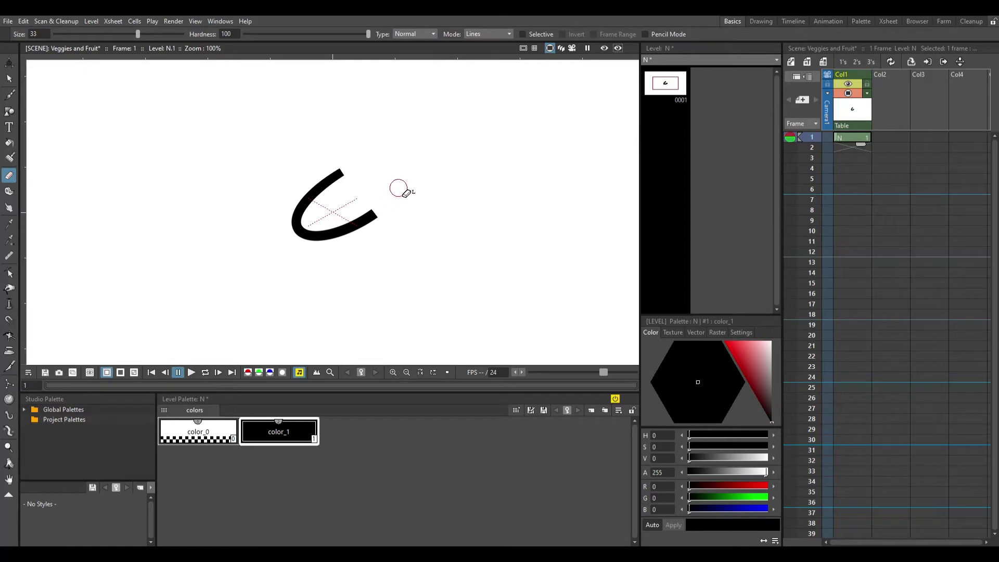
# Draw a long flat loop across the top of the open curve, undoing the first attempt and redrawing it.
pyautogui.press('b')
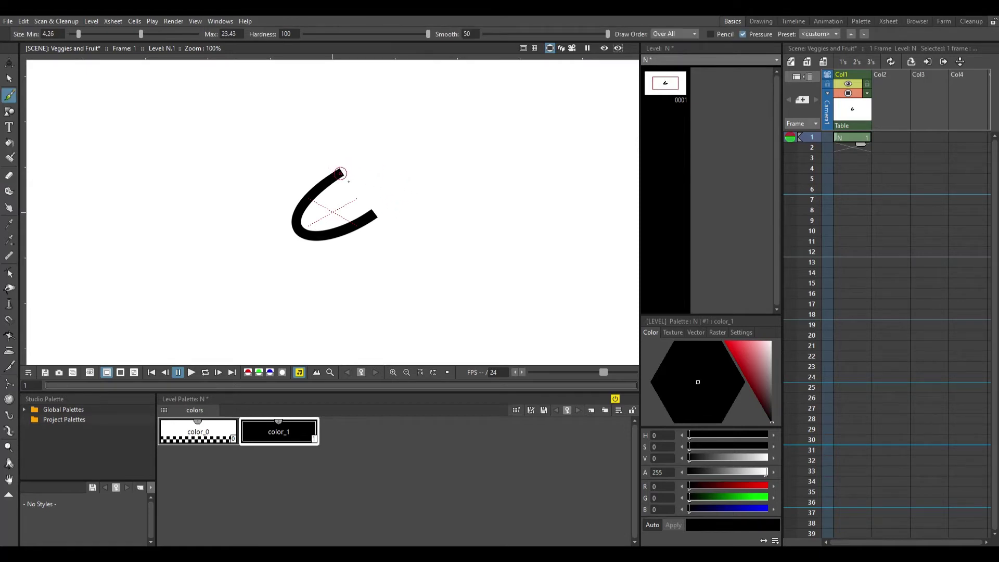
pyautogui.moveTo(259, 156)
pyautogui.mouseDown()
pyautogui.moveTo(467, 149)
pyautogui.moveTo(381, 137)
pyautogui.moveTo(258, 141)
pyautogui.moveTo(253, 153)
pyautogui.moveTo(347, 141)
pyautogui.moveTo(282, 171)
pyautogui.moveTo(418, 161)
pyautogui.mouseUp()
pyautogui.hotkey('ctrl', 'z')
pyautogui.hotkey('ctrl', 'z')
pyautogui.moveTo(321, 151)
pyautogui.mouseDown()
pyautogui.moveTo(279, 166)
pyautogui.moveTo(314, 174)
pyautogui.mouseUp()
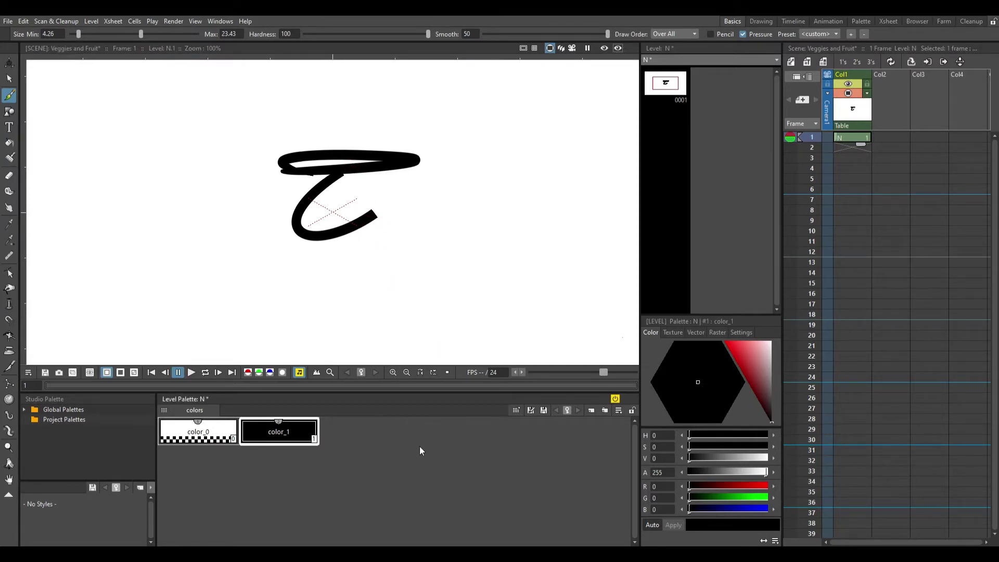
# Add a red style color_2, H 0, S 100, V 100, to level N's palette and move its column to the second column.
pyautogui.click(455, 443)
pyautogui.click(745, 381)
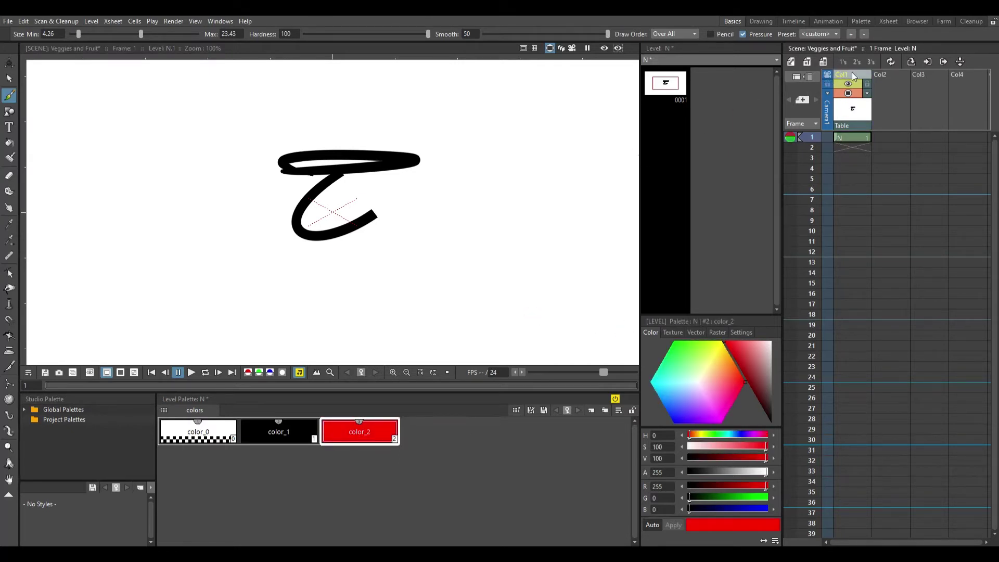
pyautogui.moveTo(851, 73); pyautogui.dragTo(889, 75)
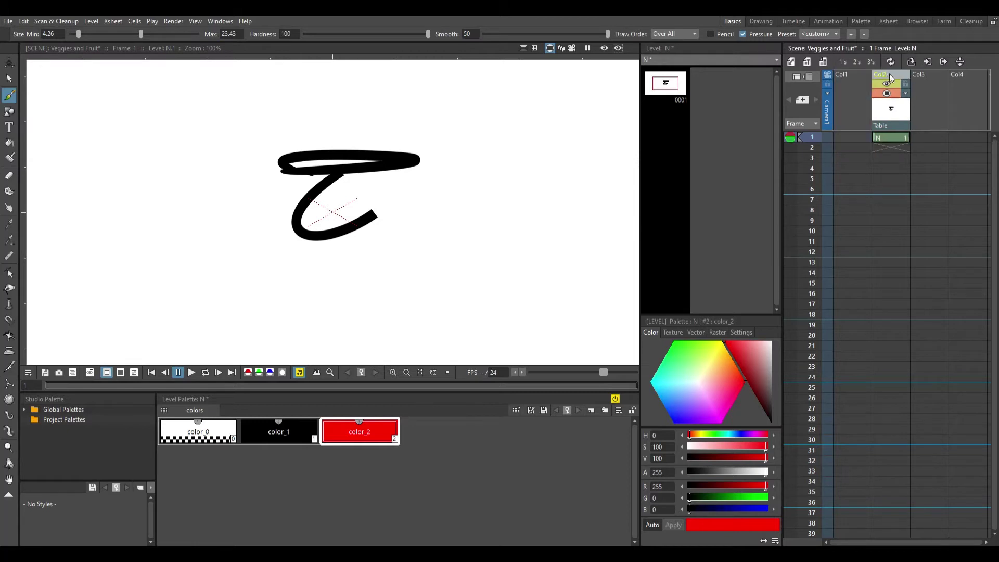
# On frame 1 of the first column, paint inside the loop and curve and recolor the paint red, H 0, S 100, V 100.
pyautogui.click(846, 136)
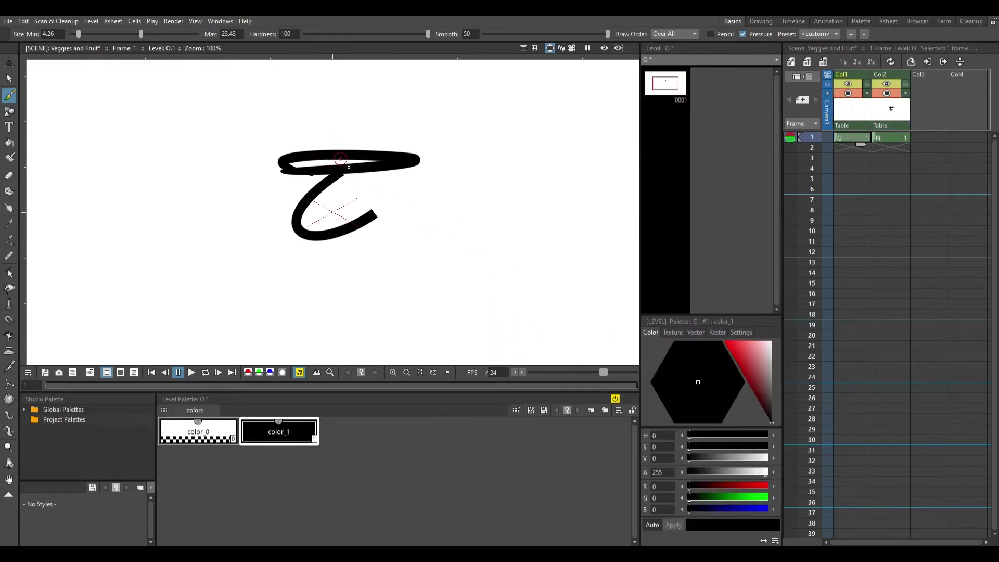
pyautogui.moveTo(341, 158)
pyautogui.mouseDown()
pyautogui.moveTo(312, 162)
pyautogui.moveTo(340, 159)
pyautogui.moveTo(287, 163)
pyautogui.mouseUp()
pyautogui.moveTo(312, 197)
pyautogui.mouseDown()
pyautogui.moveTo(344, 227)
pyautogui.moveTo(307, 206)
pyautogui.moveTo(330, 235)
pyautogui.moveTo(310, 200)
pyautogui.moveTo(329, 219)
pyautogui.moveTo(312, 223)
pyautogui.moveTo(354, 225)
pyautogui.moveTo(296, 224)
pyautogui.moveTo(309, 217)
pyautogui.mouseUp()
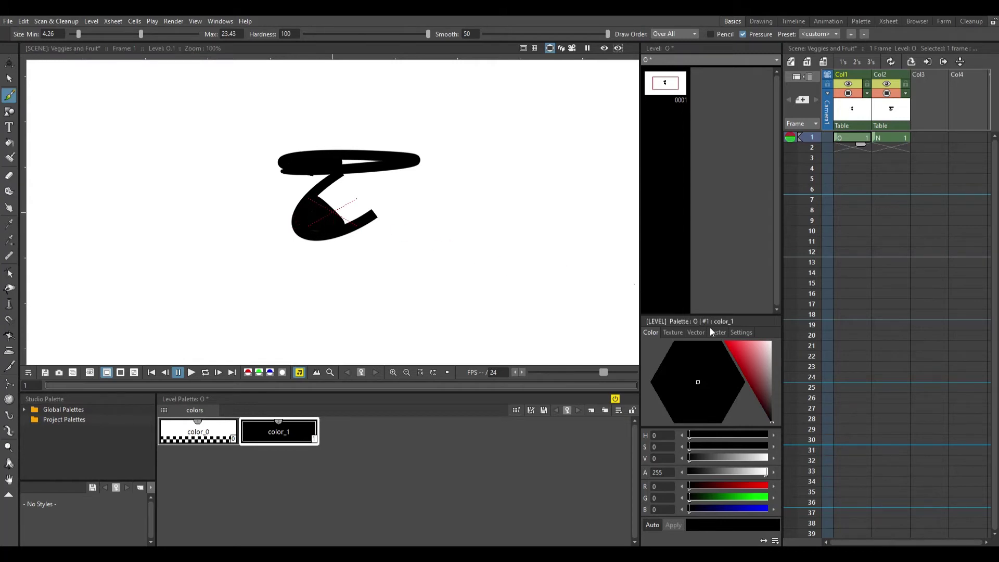
pyautogui.click(718, 340)
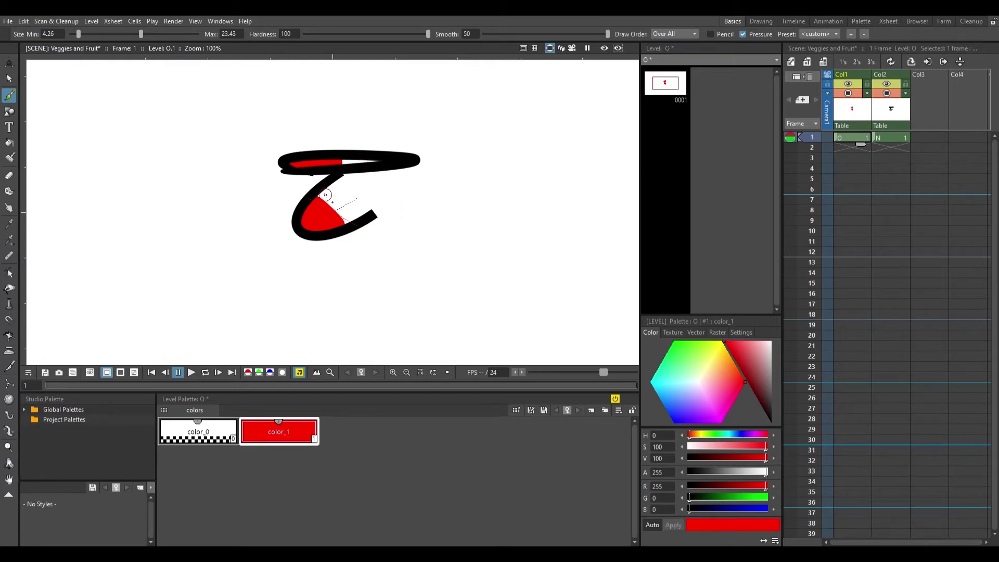
pyautogui.moveTo(320, 192)
pyautogui.mouseDown()
pyautogui.moveTo(346, 213)
pyautogui.moveTo(339, 221)
pyautogui.mouseUp()
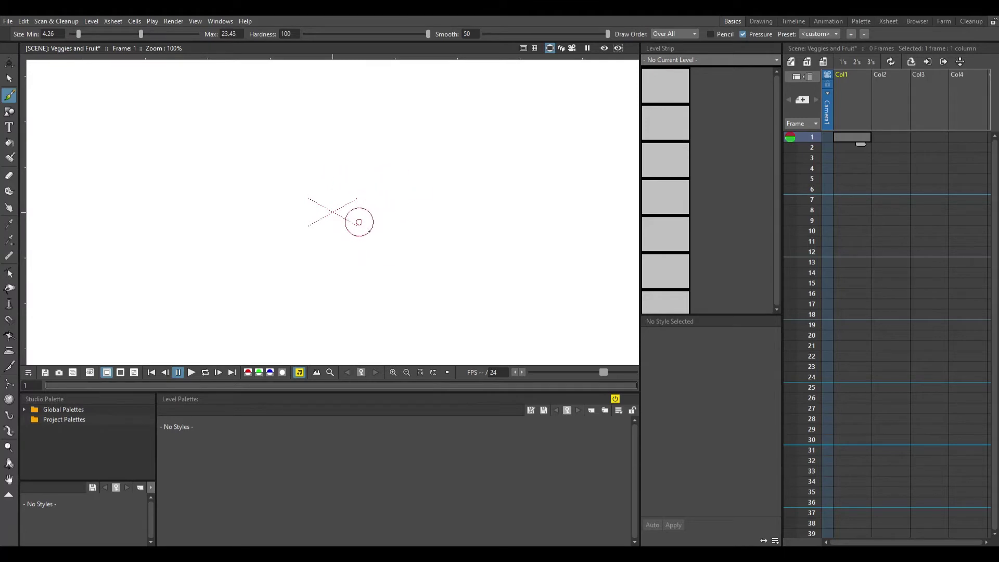
# Draw a slanted oval on frame 1 of the empty first column and fill its interior solid black in Areas mode.
pyautogui.moveTo(359, 222)
pyautogui.mouseDown()
pyautogui.moveTo(289, 190)
pyautogui.moveTo(268, 210)
pyautogui.moveTo(304, 251)
pyautogui.moveTo(358, 253)
pyautogui.moveTo(381, 243)
pyautogui.moveTo(370, 222)
pyautogui.moveTo(334, 214)
pyautogui.mouseUp()
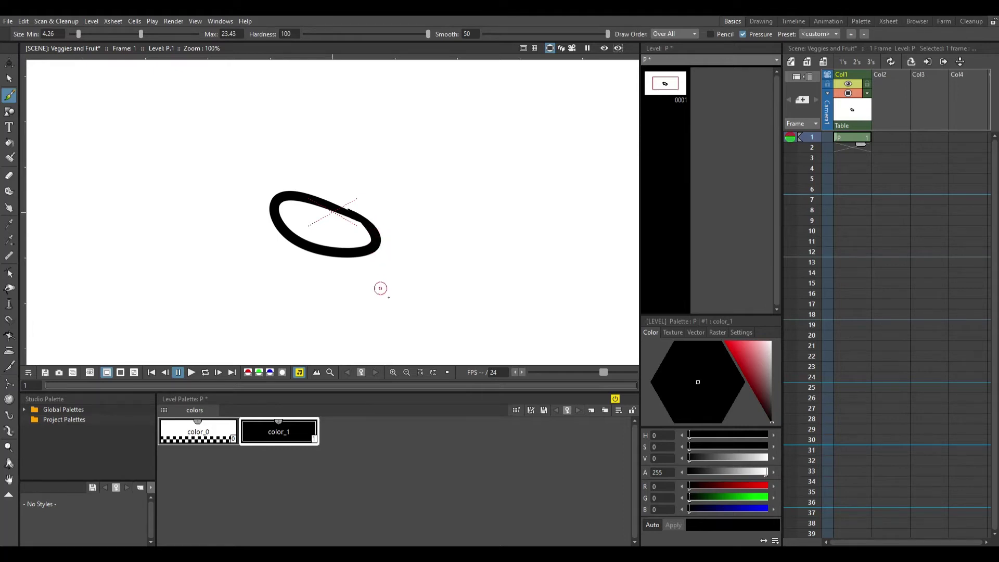
pyautogui.moveTo(280, 219); pyautogui.dragTo(280, 201)
pyautogui.click(9, 158)
pyautogui.moveTo(276, 226)
pyautogui.mouseDown()
pyautogui.moveTo(294, 216)
pyautogui.moveTo(290, 203)
pyautogui.moveTo(286, 211)
pyautogui.moveTo(307, 205)
pyautogui.moveTo(327, 227)
pyautogui.moveTo(321, 241)
pyautogui.moveTo(332, 252)
pyautogui.moveTo(366, 245)
pyautogui.mouseUp()
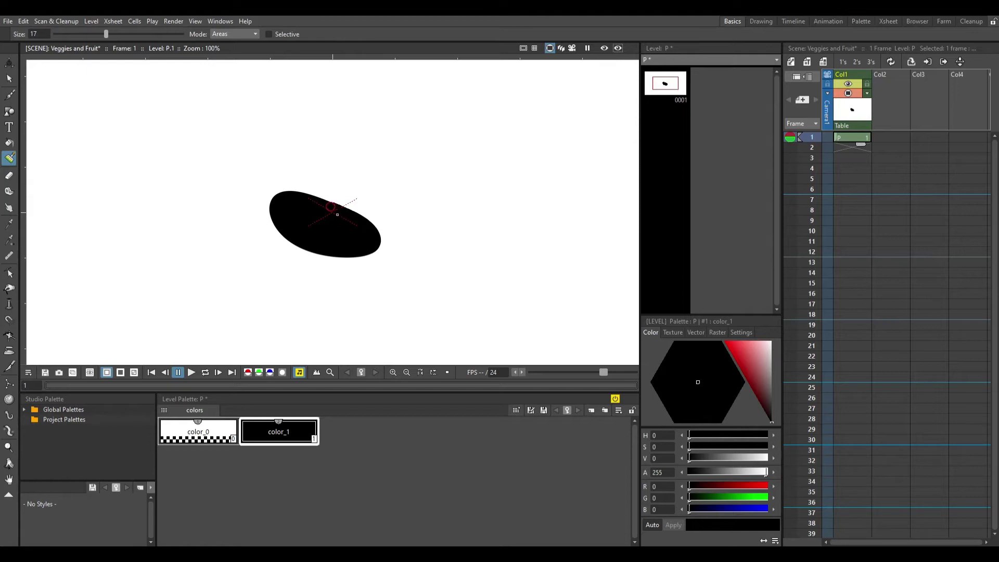
# Save the scene and enclose the black oval in a rectangular selection.
pyautogui.hotkey('ctrl', 's')
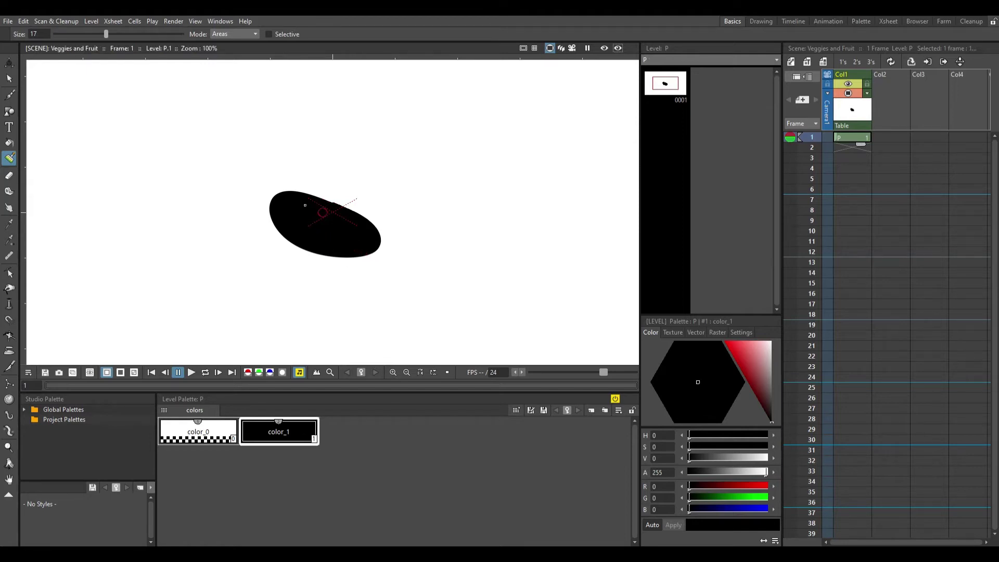
pyautogui.press('s')
pyautogui.moveTo(344, 239); pyautogui.dragTo(412, 264)
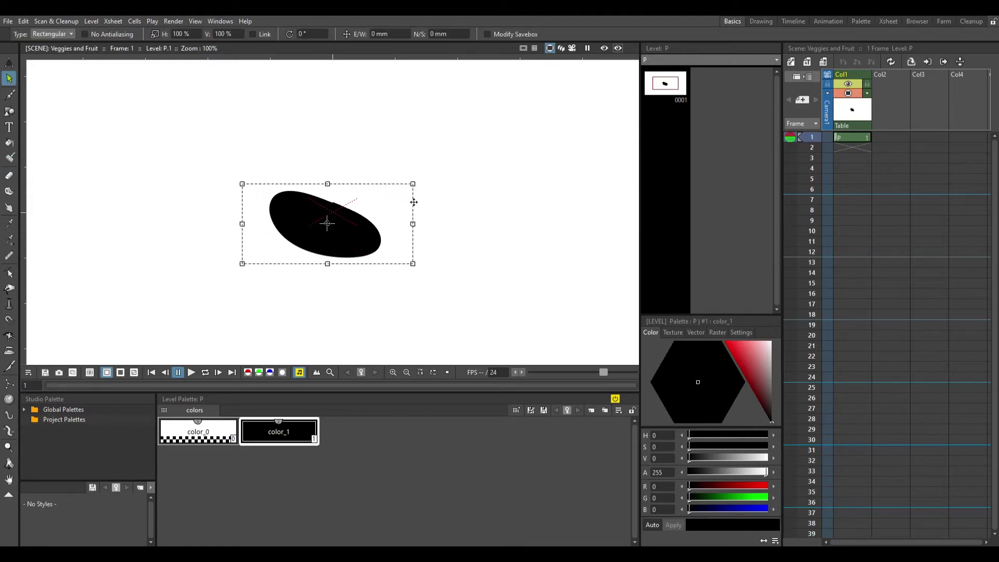
# Draw an arch over the top of the black oval and fill the gap to form a rounder solid body.
pyautogui.press('b')
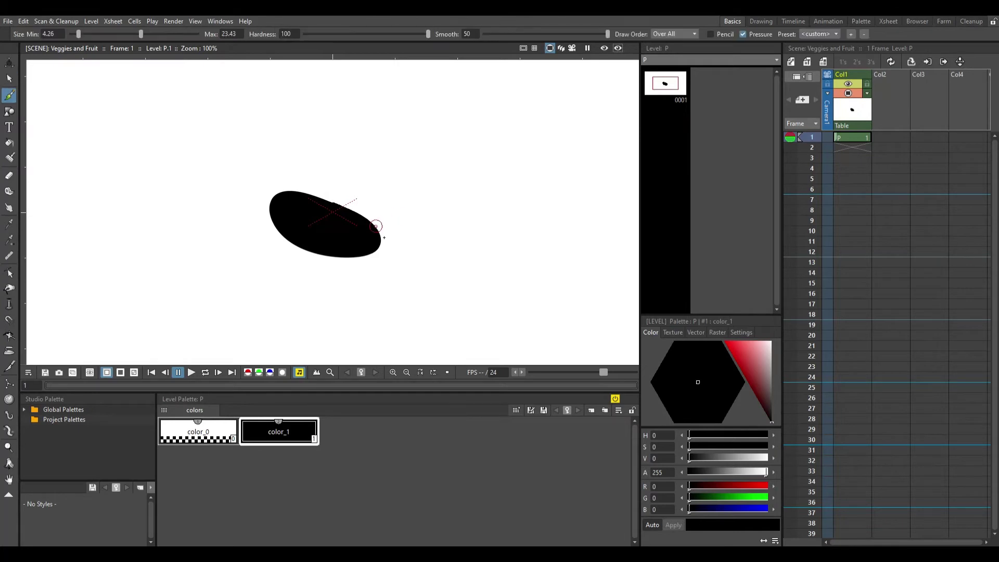
pyautogui.moveTo(376, 240)
pyautogui.mouseDown()
pyautogui.moveTo(384, 212)
pyautogui.moveTo(366, 185)
pyautogui.moveTo(315, 176)
pyautogui.moveTo(289, 186)
pyautogui.moveTo(273, 214)
pyautogui.mouseUp()
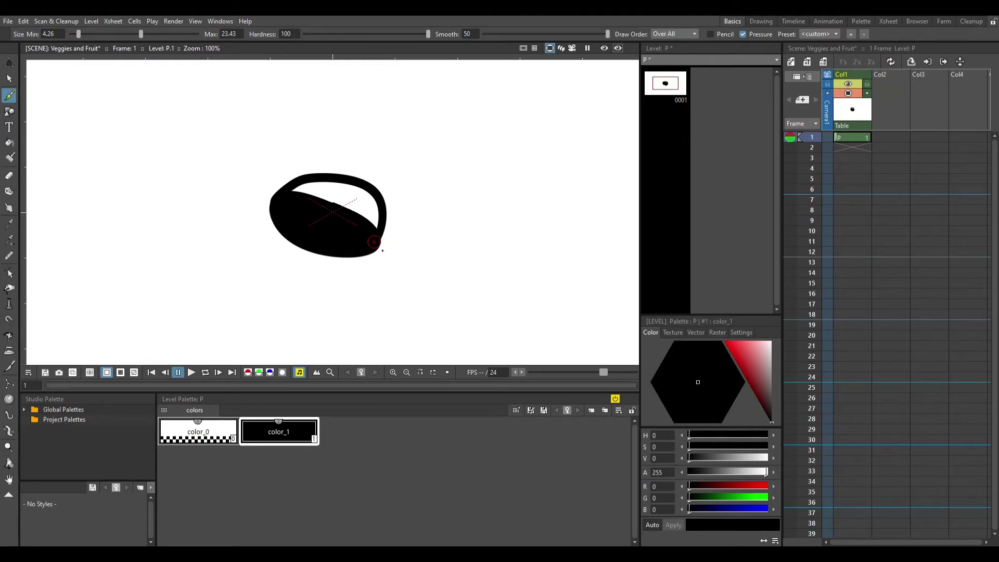
pyautogui.moveTo(375, 242); pyautogui.dragTo(380, 220)
pyautogui.click(9, 158)
pyautogui.moveTo(291, 196)
pyautogui.mouseDown()
pyautogui.moveTo(303, 192)
pyautogui.moveTo(295, 219)
pyautogui.moveTo(318, 200)
pyautogui.moveTo(370, 200)
pyautogui.moveTo(379, 225)
pyautogui.mouseUp()
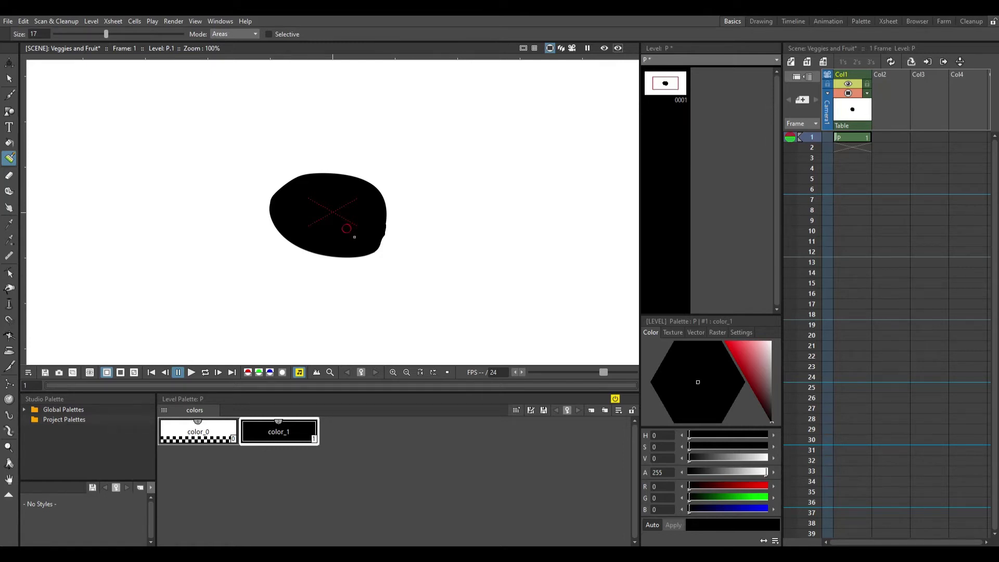
# On frame 1 of the second column, draw a small curl above the body, two loops across its top and a ring inside.
pyautogui.click(890, 136)
pyautogui.click(883, 138)
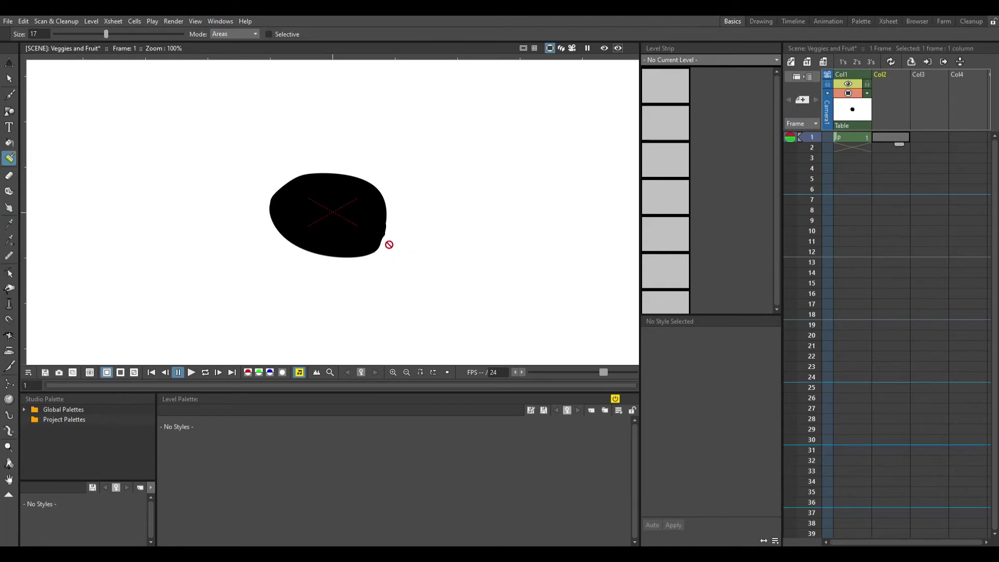
pyautogui.press('b')
pyautogui.moveTo(318, 72)
pyautogui.mouseDown()
pyautogui.moveTo(328, 95)
pyautogui.moveTo(333, 85)
pyautogui.moveTo(349, 95)
pyautogui.moveTo(337, 62)
pyautogui.mouseUp()
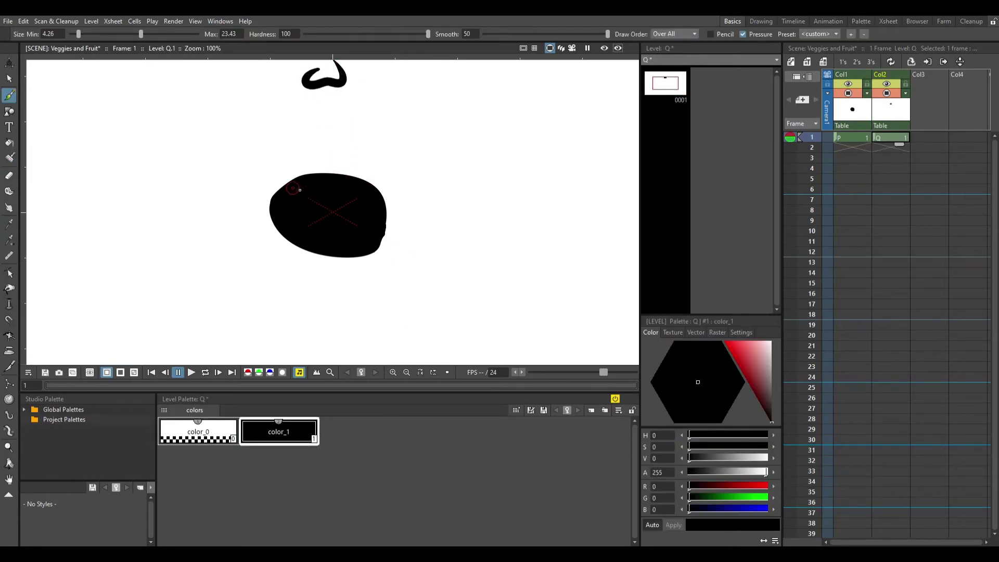
pyautogui.moveTo(293, 175)
pyautogui.mouseDown()
pyautogui.moveTo(331, 180)
pyautogui.moveTo(365, 165)
pyautogui.mouseUp()
pyautogui.moveTo(351, 214); pyautogui.dragTo(341, 213)
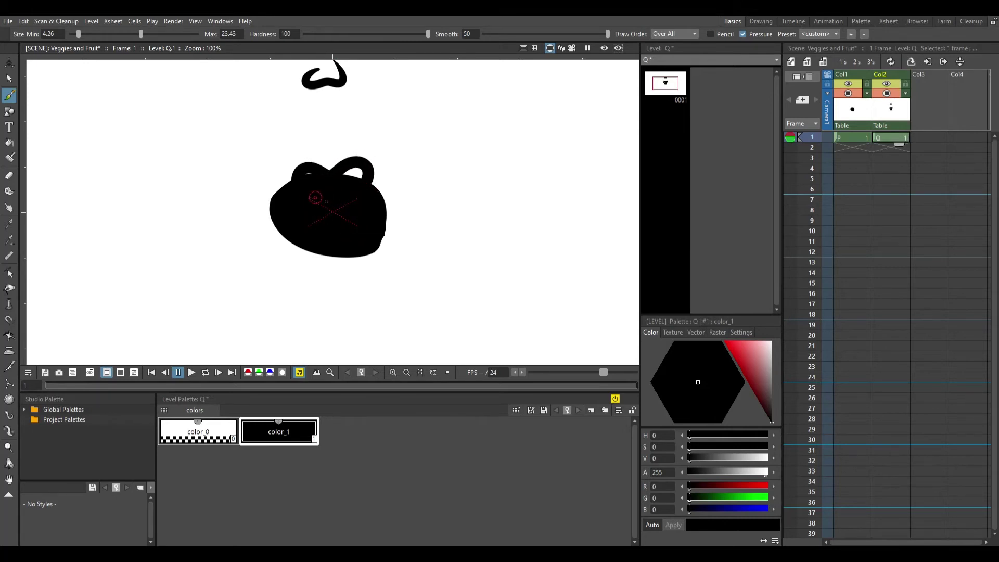
# Add curved strokes around the upper curl and short curved marks around the loops on top of the body.
pyautogui.moveTo(341, 77)
pyautogui.mouseDown()
pyautogui.moveTo(304, 108)
pyautogui.moveTo(296, 82)
pyautogui.moveTo(328, 77)
pyautogui.mouseUp()
pyautogui.moveTo(315, 155)
pyautogui.mouseDown()
pyautogui.moveTo(365, 186)
pyautogui.moveTo(386, 173)
pyautogui.mouseUp()
pyautogui.moveTo(281, 172)
pyautogui.mouseDown()
pyautogui.moveTo(320, 155)
pyautogui.moveTo(302, 154)
pyautogui.moveTo(314, 145)
pyautogui.moveTo(357, 156)
pyautogui.mouseUp()
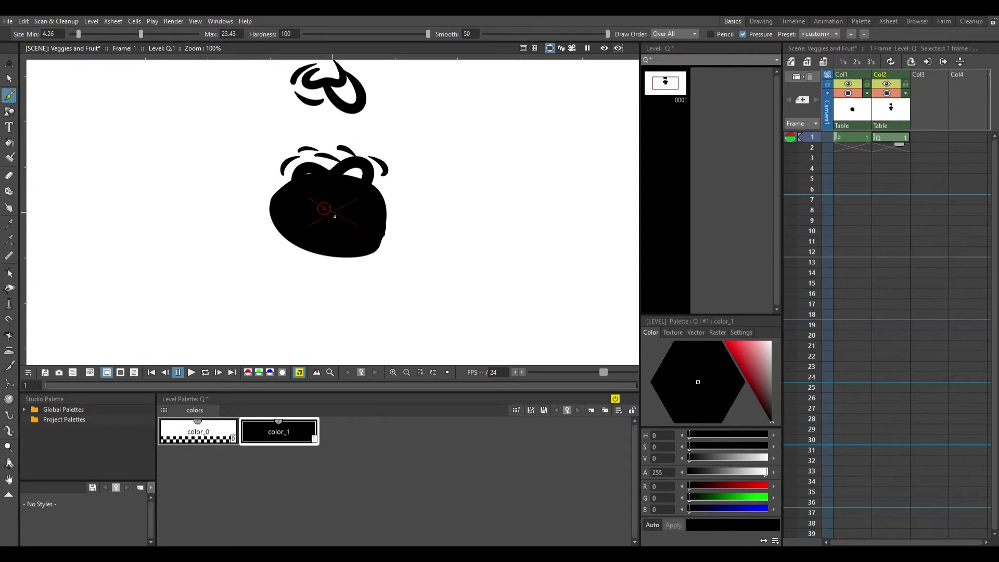
# Recolor color_1 on level Q to greyish brown, H 0, S 21, V 45, and paint short curved marks around the body's ring.
pyautogui.moveTo(756, 374)
pyautogui.mouseDown()
pyautogui.moveTo(739, 379)
pyautogui.moveTo(738, 395)
pyautogui.moveTo(772, 328)
pyautogui.moveTo(765, 384)
pyautogui.mouseUp()
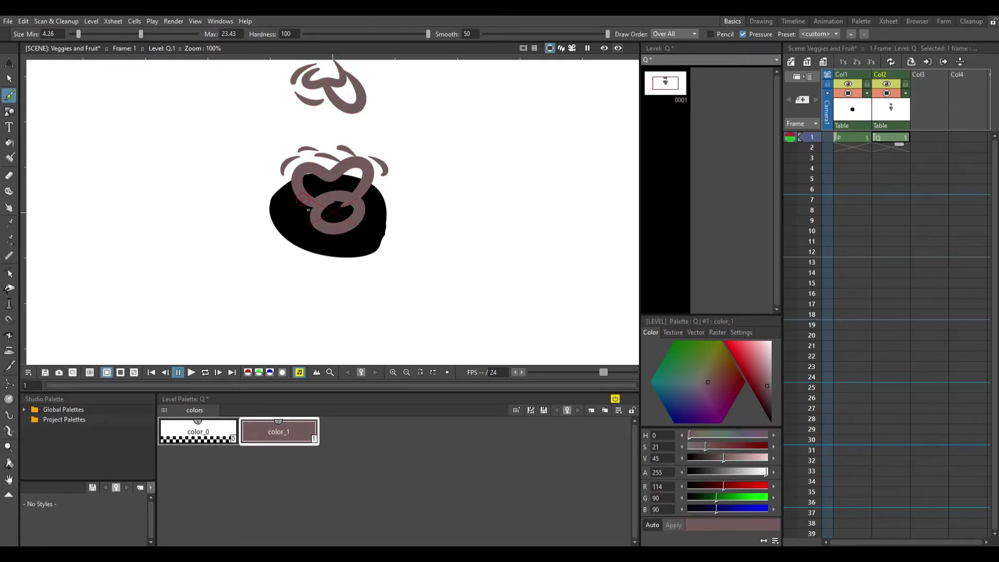
pyautogui.moveTo(300, 193); pyautogui.dragTo(287, 211)
pyautogui.moveTo(347, 216)
pyautogui.mouseDown()
pyautogui.moveTo(363, 234)
pyautogui.moveTo(370, 203)
pyautogui.moveTo(360, 212)
pyautogui.mouseUp()
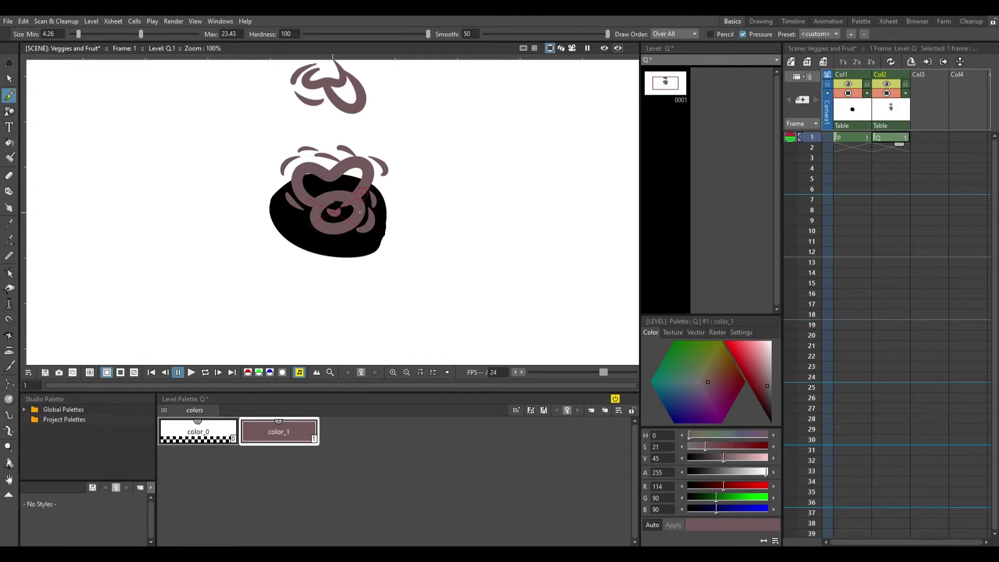
pyautogui.moveTo(304, 226)
pyautogui.mouseDown()
pyautogui.moveTo(339, 258)
pyautogui.moveTo(335, 244)
pyautogui.moveTo(310, 239)
pyautogui.moveTo(327, 252)
pyautogui.moveTo(376, 243)
pyautogui.moveTo(368, 257)
pyautogui.moveTo(330, 246)
pyautogui.mouseUp()
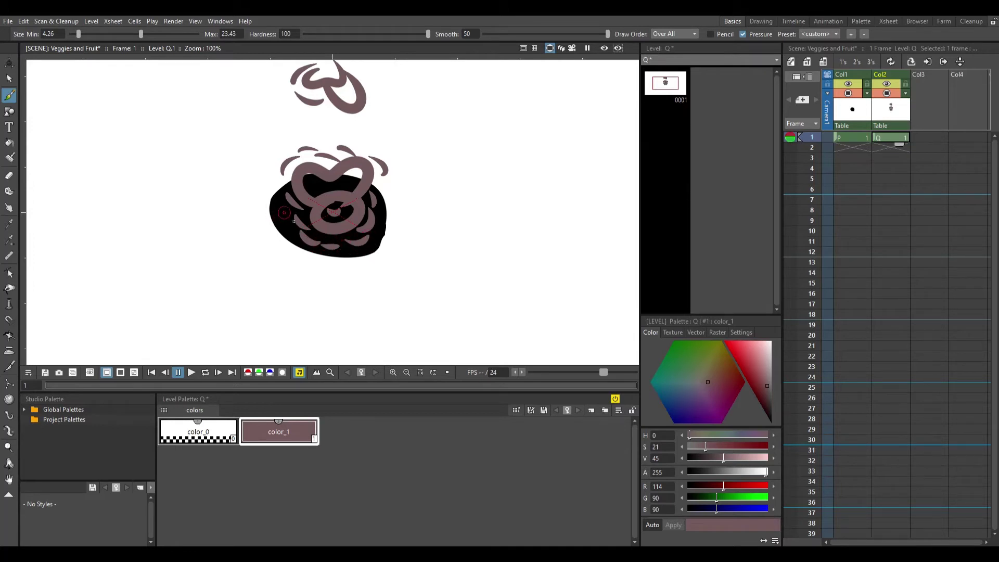
pyautogui.moveTo(284, 206); pyautogui.dragTo(294, 234)
# Recolor color_1 of the round body on level P, trying red before settling on blue, H 239, S 100, V 100.
pyautogui.click(853, 138)
pyautogui.click(744, 354)
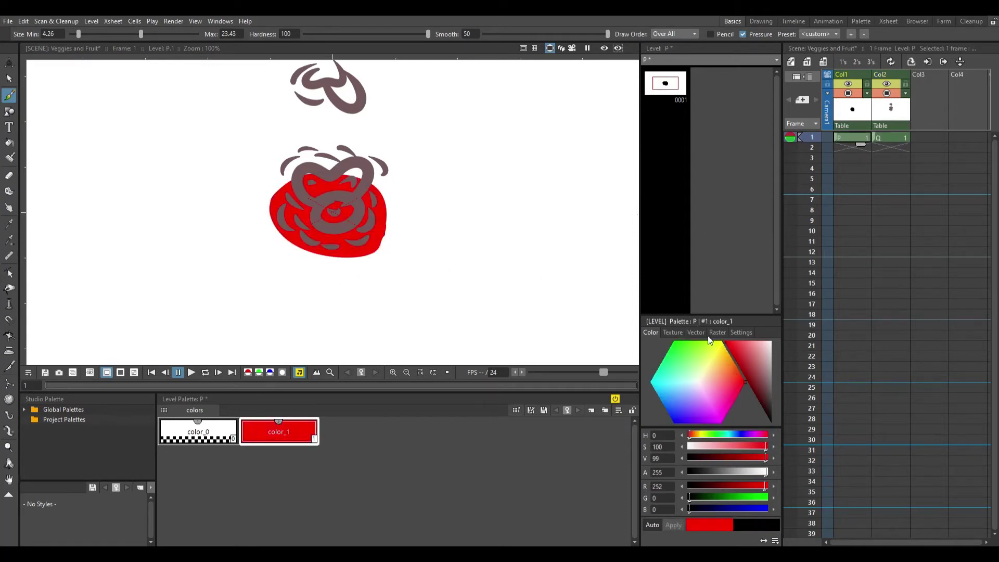
pyautogui.moveTo(687, 411)
pyautogui.mouseDown()
pyautogui.moveTo(672, 428)
pyautogui.moveTo(679, 419)
pyautogui.mouseUp()
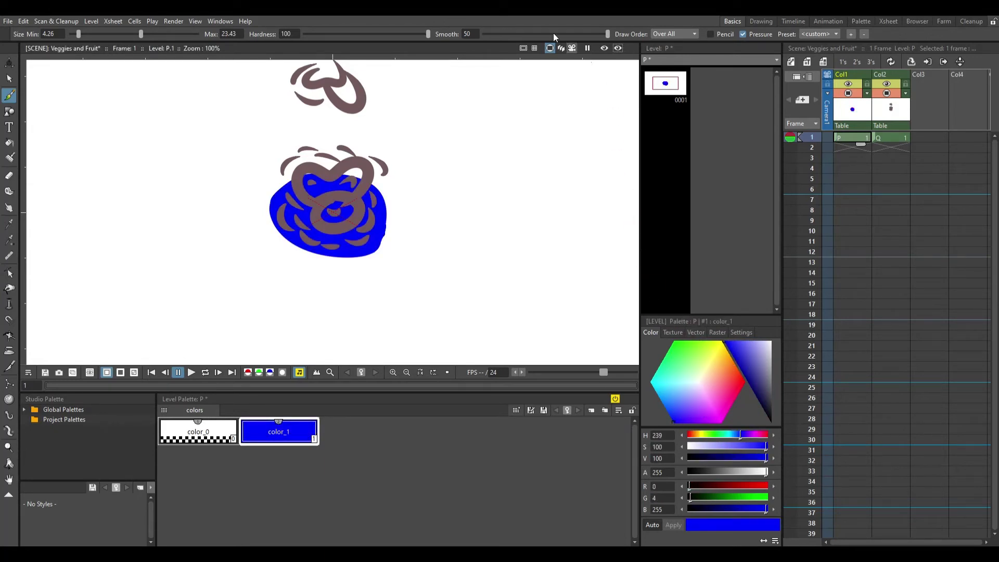
# Darken color_1 of the curved marks on level Q.
pyautogui.click(873, 138)
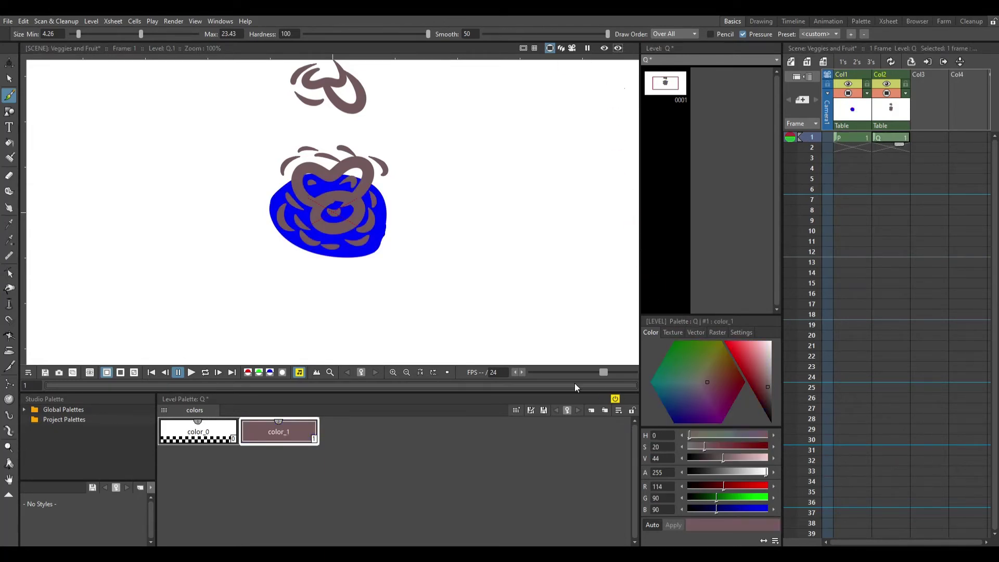
pyautogui.moveTo(735, 389); pyautogui.dragTo(771, 424)
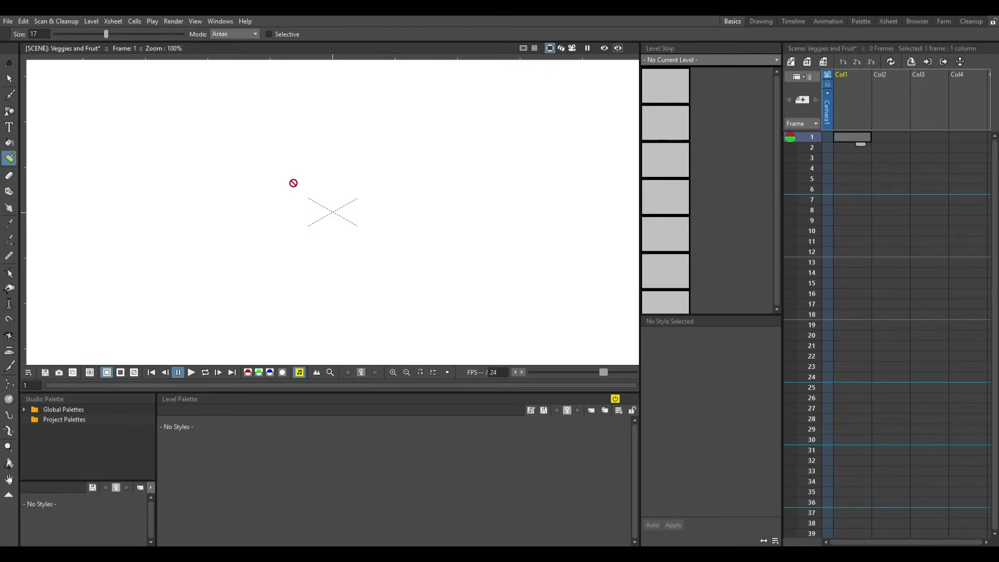
# Paint a small black ring around the canvas centre on Col1 with the brush, and switch to the Selection tool.
pyautogui.press('b')
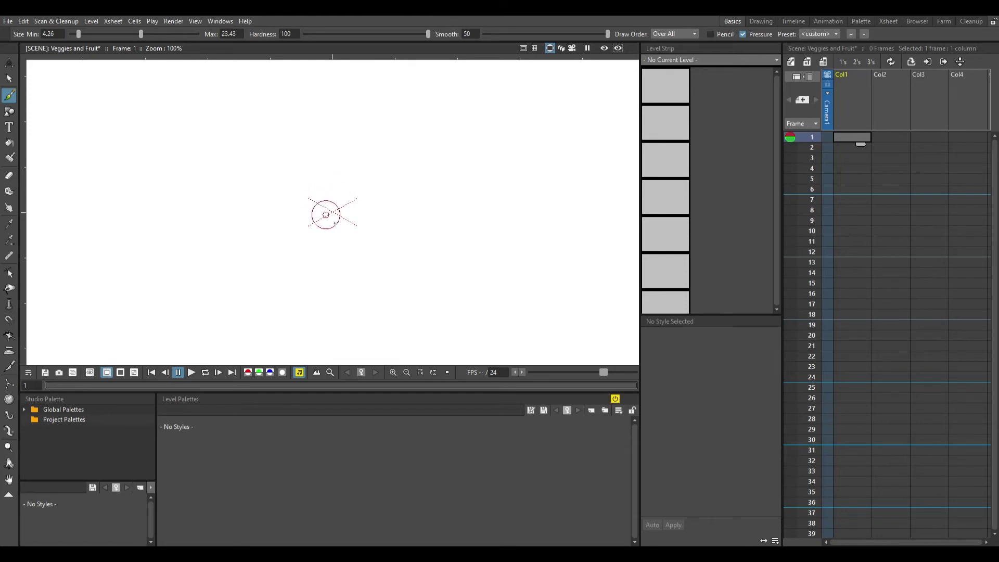
pyautogui.moveTo(334, 185)
pyautogui.mouseDown()
pyautogui.moveTo(309, 207)
pyautogui.moveTo(333, 248)
pyautogui.moveTo(377, 235)
pyautogui.moveTo(370, 209)
pyautogui.moveTo(349, 193)
pyautogui.moveTo(326, 218)
pyautogui.mouseUp()
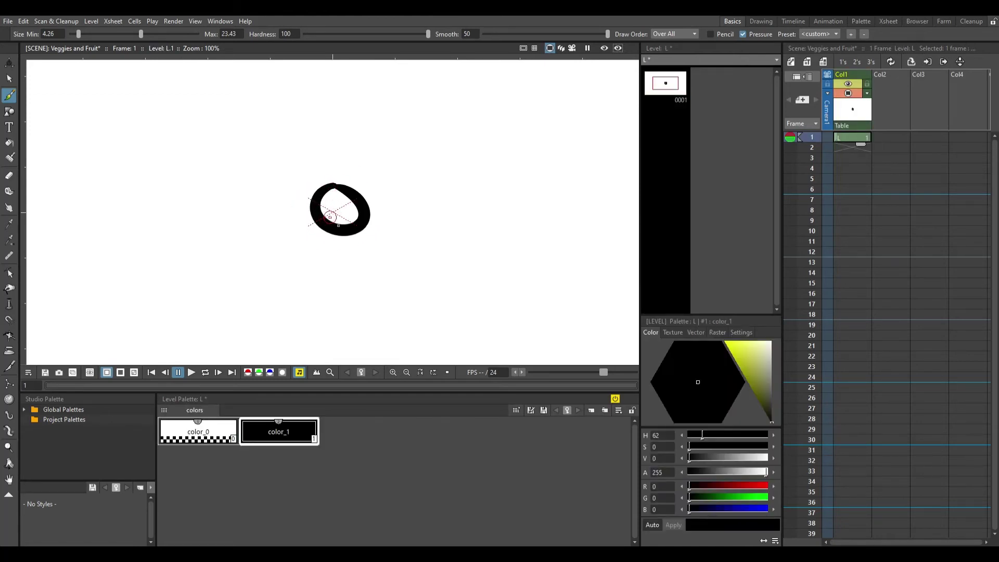
pyautogui.press('s')
pyautogui.moveTo(270, 163); pyautogui.dragTo(392, 254)
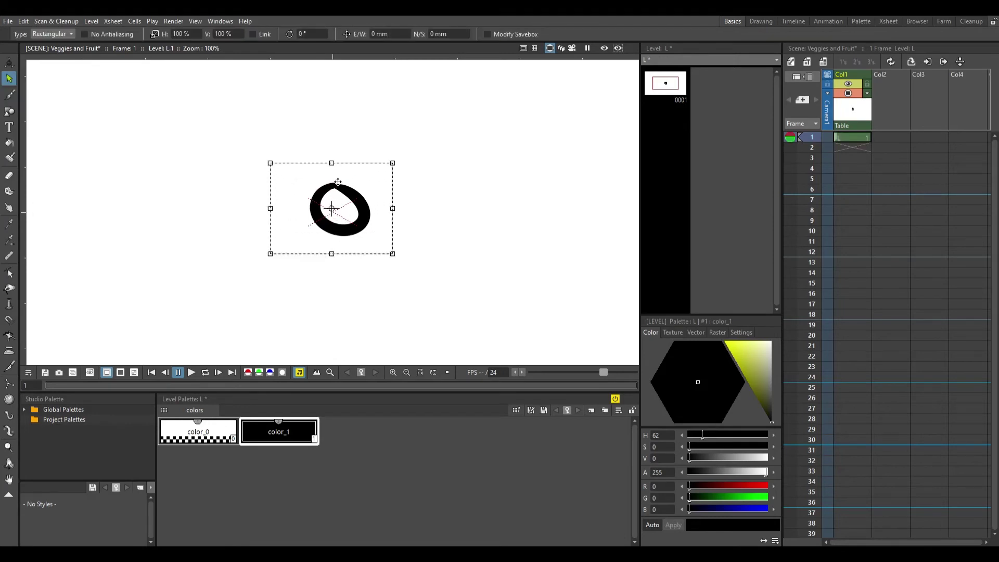
pyautogui.moveTo(338, 172)
pyautogui.mouseDown()
pyautogui.moveTo(339, 259)
pyautogui.moveTo(356, 260)
pyautogui.mouseUp()
pyautogui.hotkey('ctrl', 'z')
pyautogui.moveTo(276, 155); pyautogui.dragTo(399, 268)
pyautogui.click(345, 204)
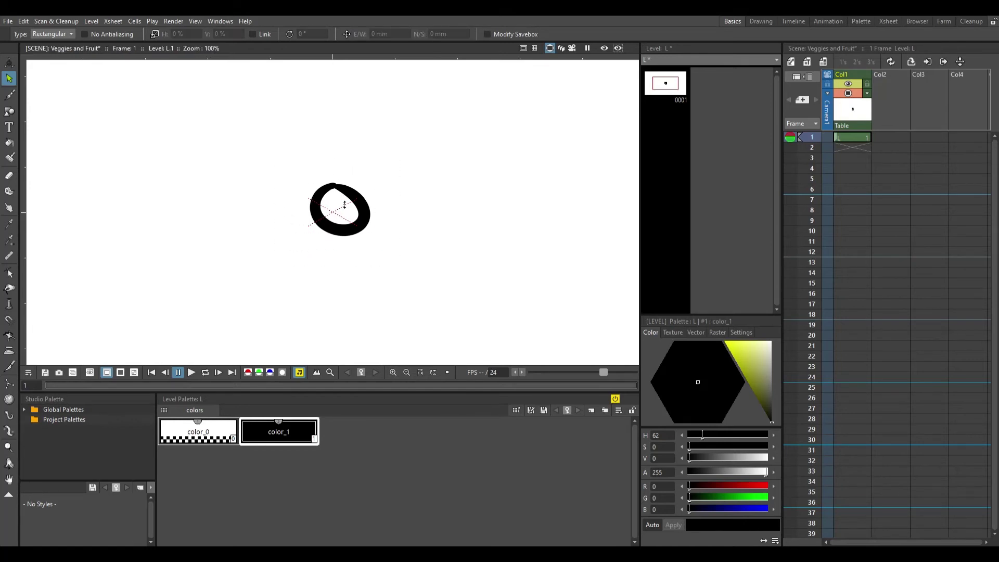
# Squash the ring vertically into a flat oval and move it back onto the canvas centre.
pyautogui.moveTo(272, 163); pyautogui.dragTo(397, 252)
pyautogui.moveTo(341, 170); pyautogui.dragTo(343, 215)
pyautogui.click(354, 263)
pyautogui.moveTo(273, 195); pyautogui.dragTo(388, 268)
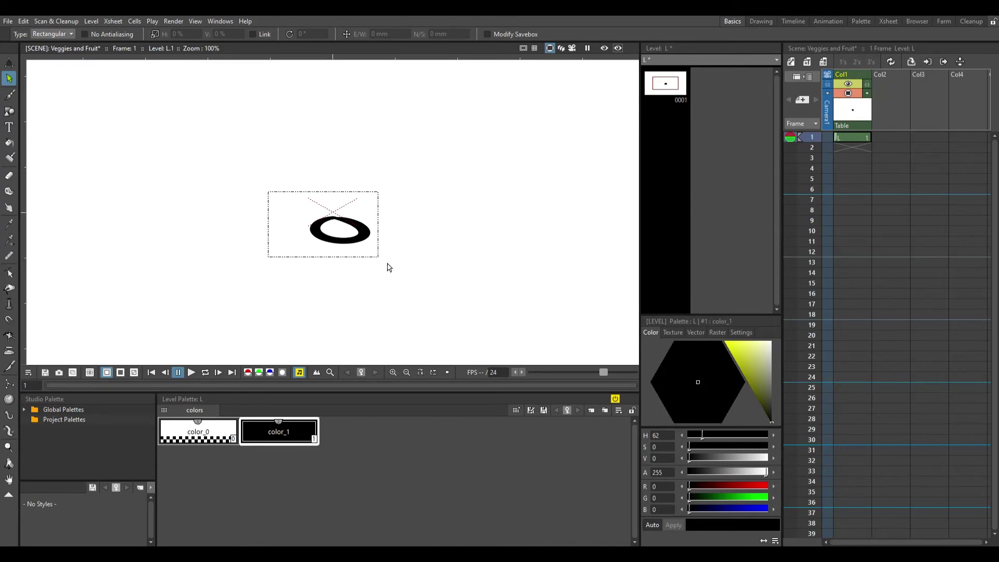
pyautogui.moveTo(336, 232); pyautogui.dragTo(324, 214)
pyautogui.click(430, 221)
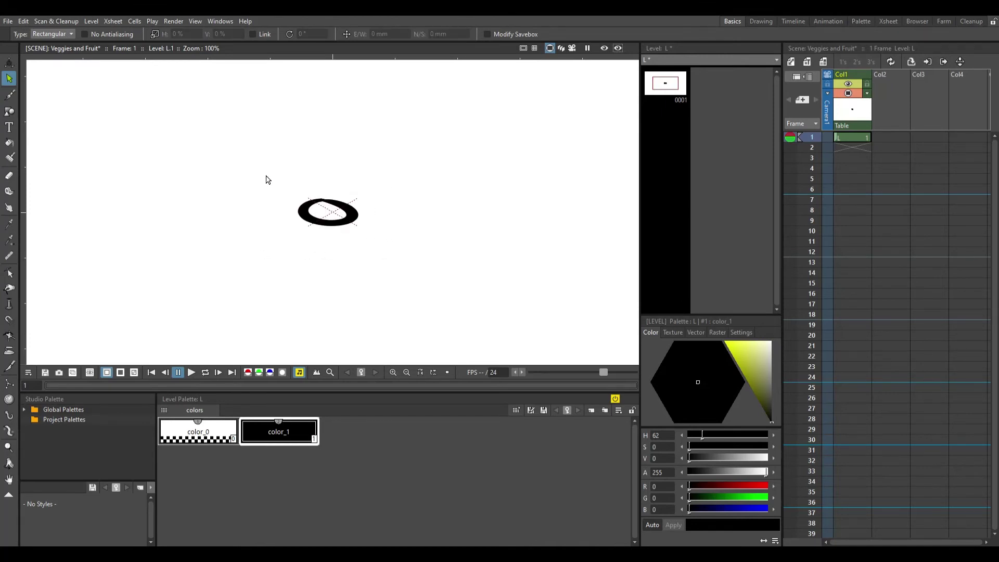
# Enlarge the oval ring to roughly twice its size and recentre it on the canvas.
pyautogui.moveTo(266, 178); pyautogui.dragTo(398, 240)
pyautogui.moveTo(397, 179); pyautogui.dragTo(513, 89)
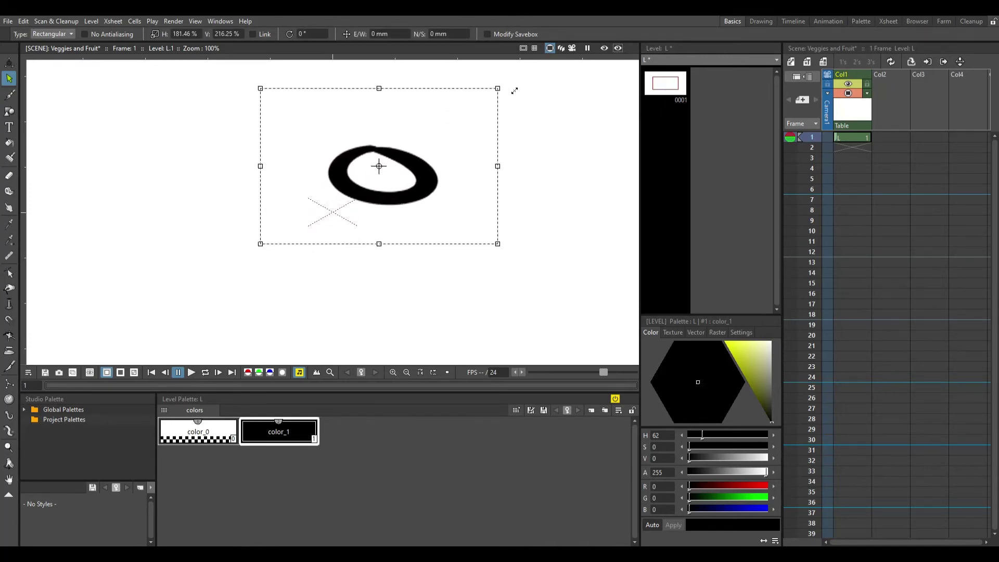
pyautogui.moveTo(437, 167); pyautogui.dragTo(376, 206)
pyautogui.click(484, 187)
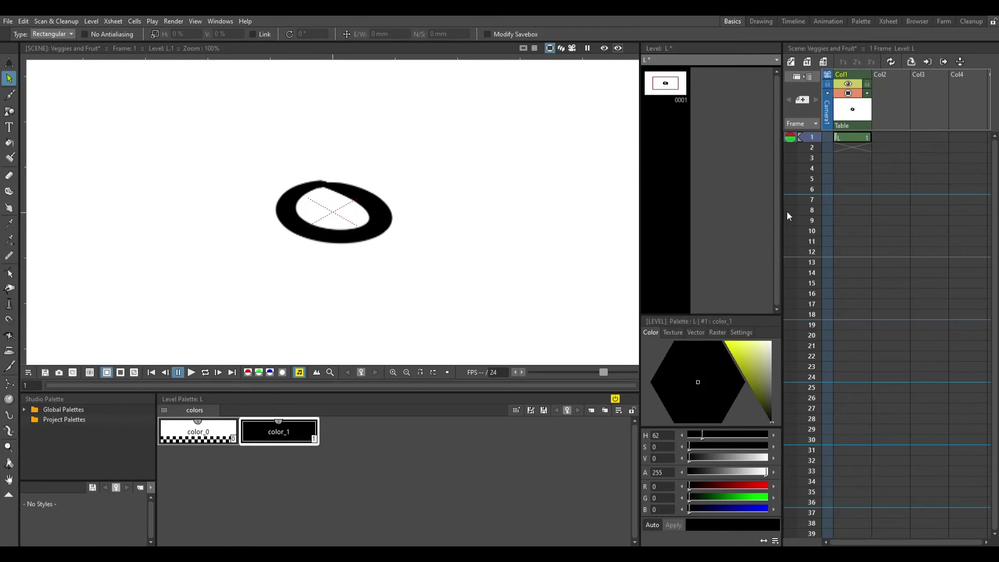
# Recolor color_1 on level L to bright red and fill the oval ring's hollow interior in Areas mode.
pyautogui.click(750, 346)
pyautogui.moveTo(726, 346); pyautogui.dragTo(769, 376)
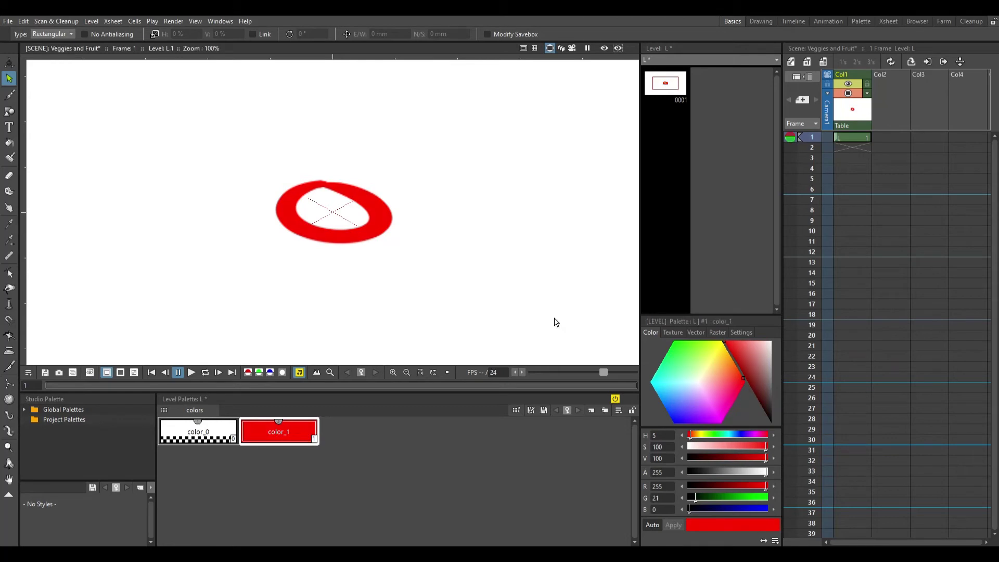
pyautogui.click(10, 158)
pyautogui.moveTo(304, 197)
pyautogui.mouseDown()
pyautogui.moveTo(332, 196)
pyautogui.moveTo(345, 206)
pyautogui.moveTo(338, 236)
pyautogui.moveTo(354, 240)
pyautogui.moveTo(379, 215)
pyautogui.mouseUp()
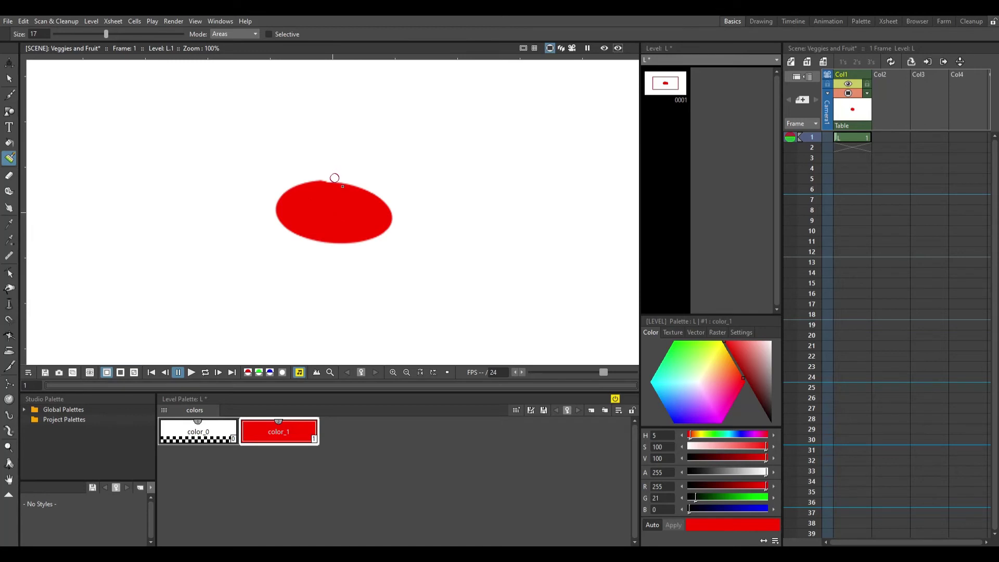
# Paint a small two-lobed leaf shape on top of the red body, on frame 1 of Col2.
pyautogui.click(878, 138)
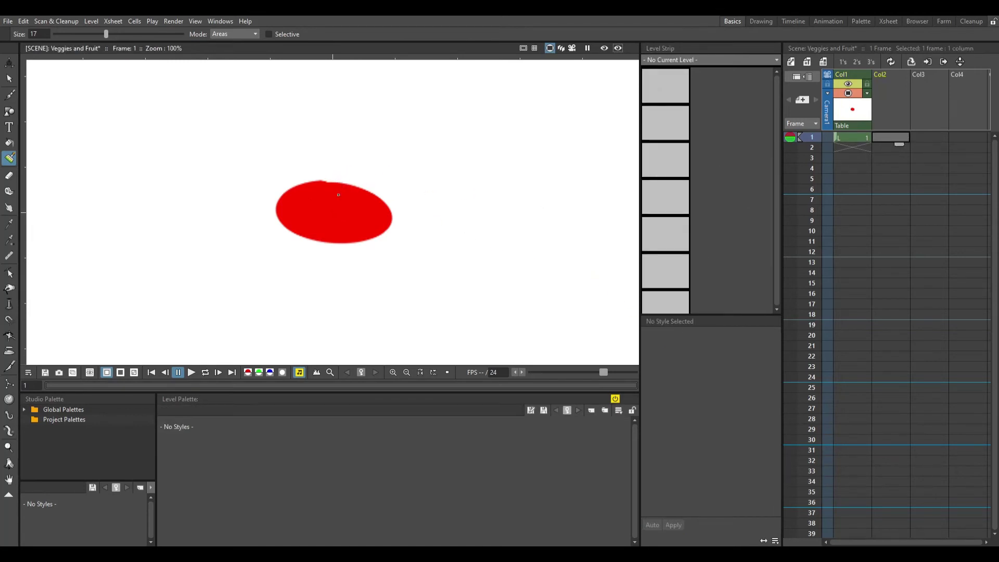
pyautogui.press('b')
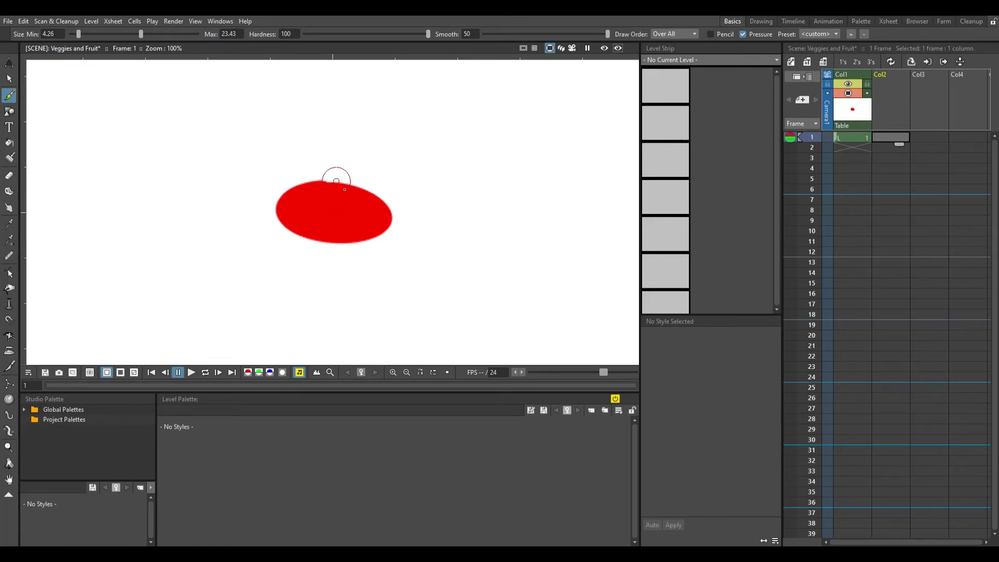
pyautogui.click(338, 181)
pyautogui.moveTo(348, 176)
pyautogui.mouseDown()
pyautogui.moveTo(358, 178)
pyautogui.moveTo(314, 177)
pyautogui.moveTo(333, 180)
pyautogui.mouseUp()
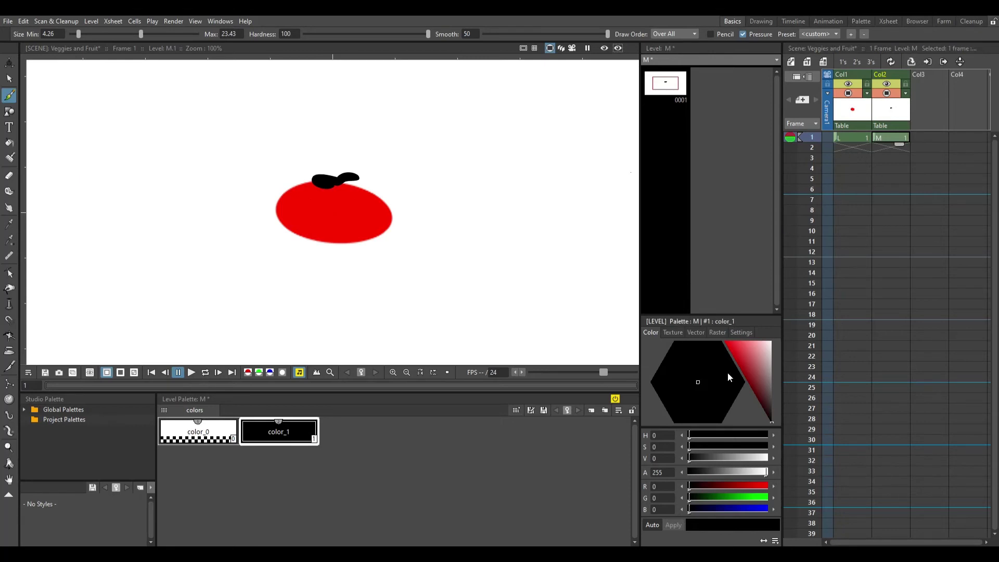
# Recolor color_1 of the leaves on level M to dark green, H 118, S 100, V 51.
pyautogui.click(743, 381)
pyautogui.moveTo(693, 373); pyautogui.dragTo(676, 343)
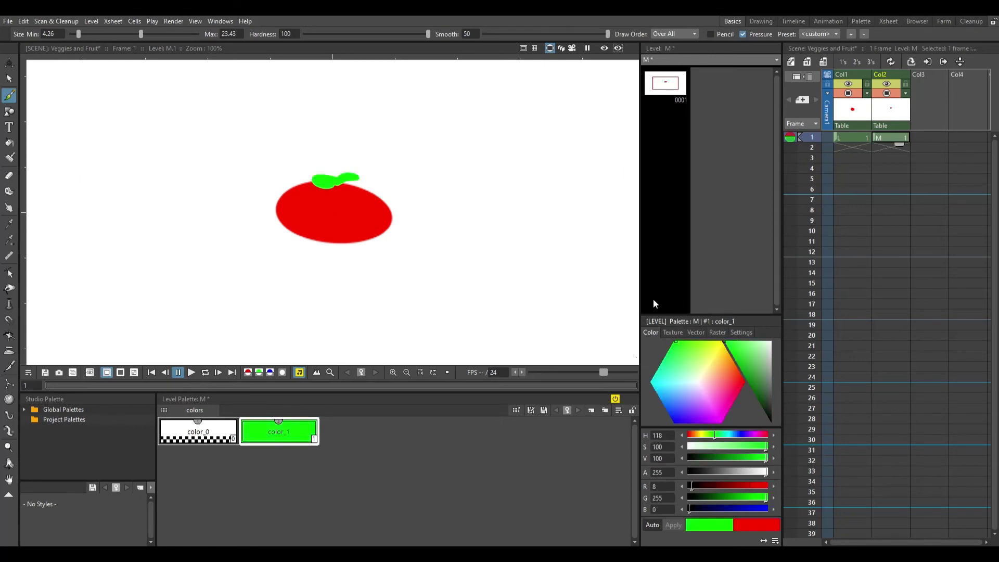
pyautogui.moveTo(769, 372); pyautogui.dragTo(741, 385)
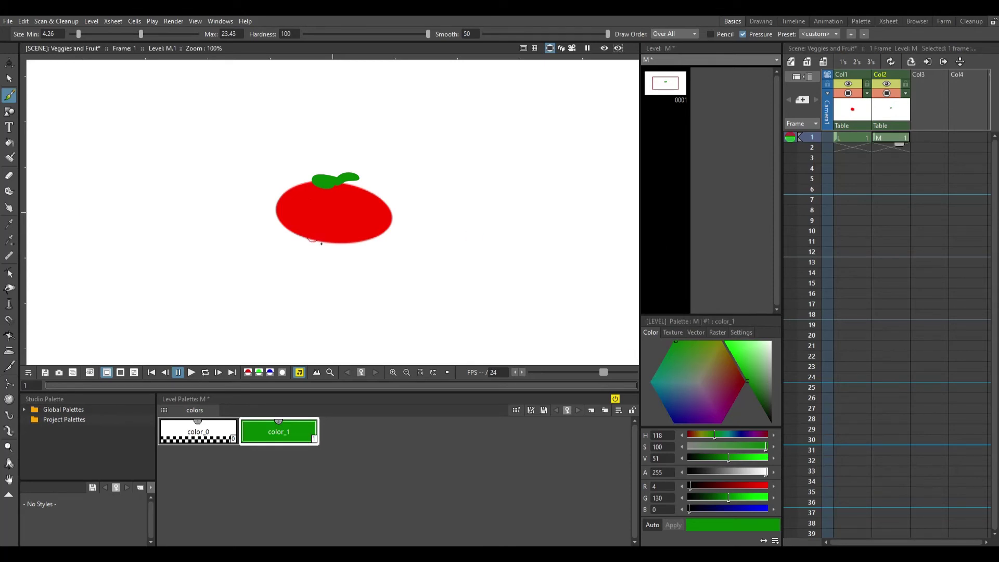
pyautogui.press('a')
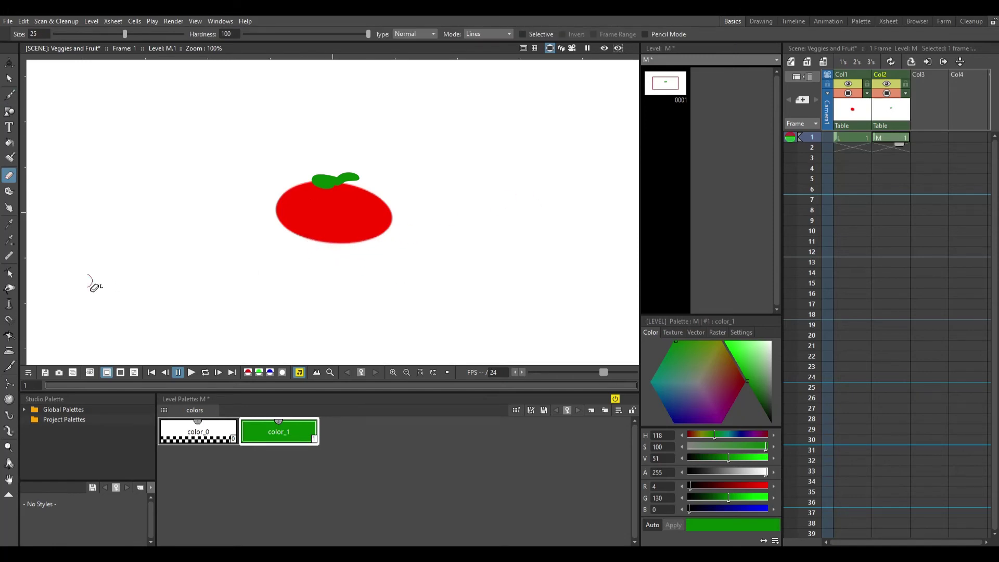
pyautogui.click(829, 137)
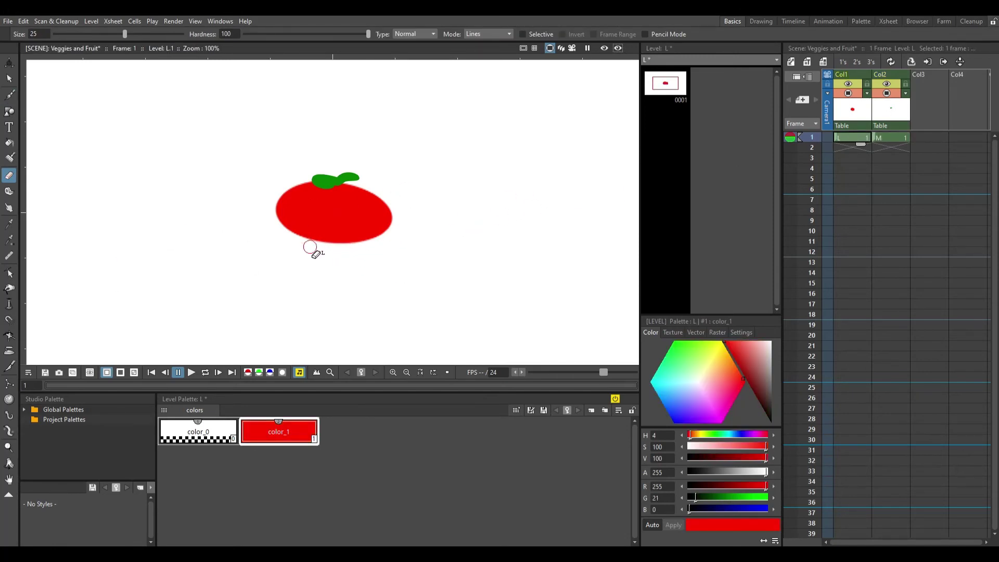
pyautogui.moveTo(306, 244); pyautogui.dragTo(354, 244)
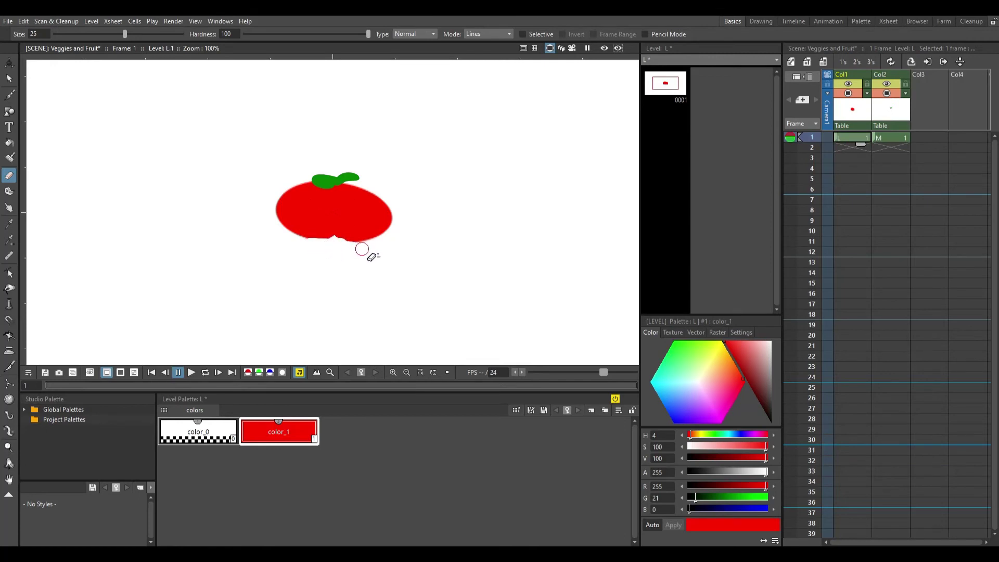
pyautogui.hotkey('ctrl', 'z')
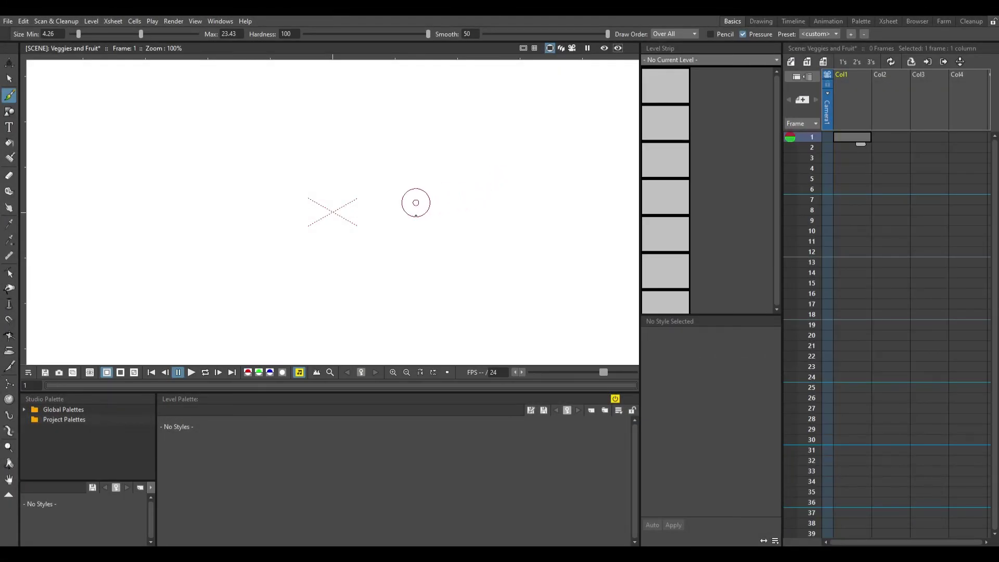
# Draw a black boomerang-shaped banana outline on Col1 and flip it upside down with a vertical scale of about -79%.
pyautogui.moveTo(312, 145)
pyautogui.mouseDown()
pyautogui.moveTo(224, 200)
pyautogui.moveTo(224, 216)
pyautogui.moveTo(297, 183)
pyautogui.moveTo(374, 234)
pyautogui.moveTo(404, 210)
pyautogui.moveTo(298, 143)
pyautogui.mouseUp()
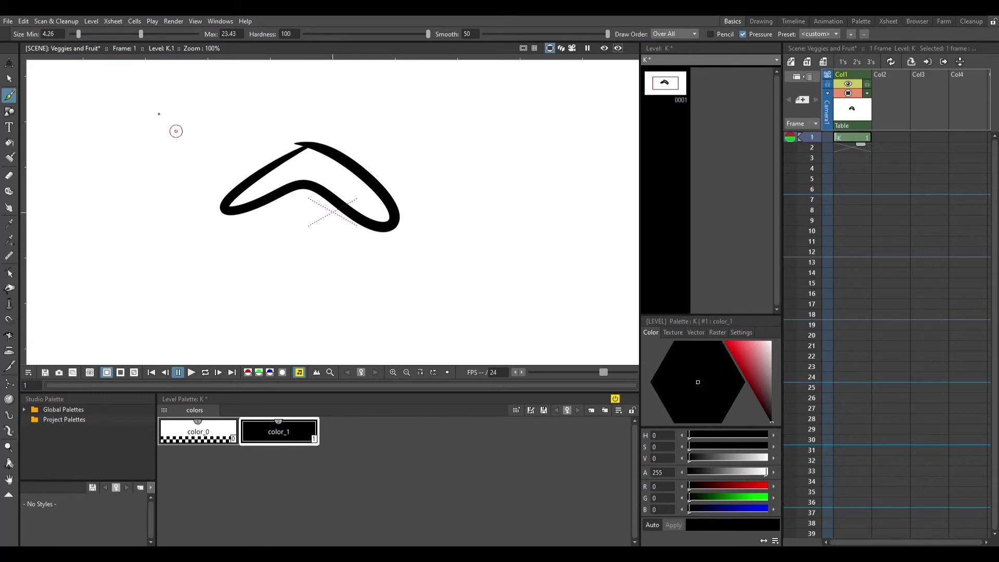
pyautogui.press('s')
pyautogui.moveTo(143, 84); pyautogui.dragTo(517, 301)
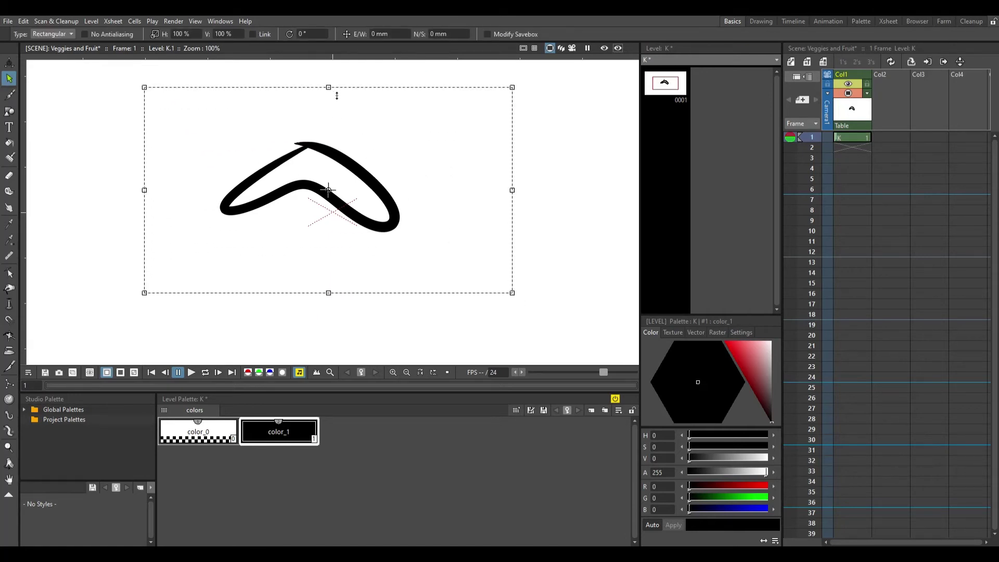
pyautogui.moveTo(337, 96); pyautogui.dragTo(377, 205)
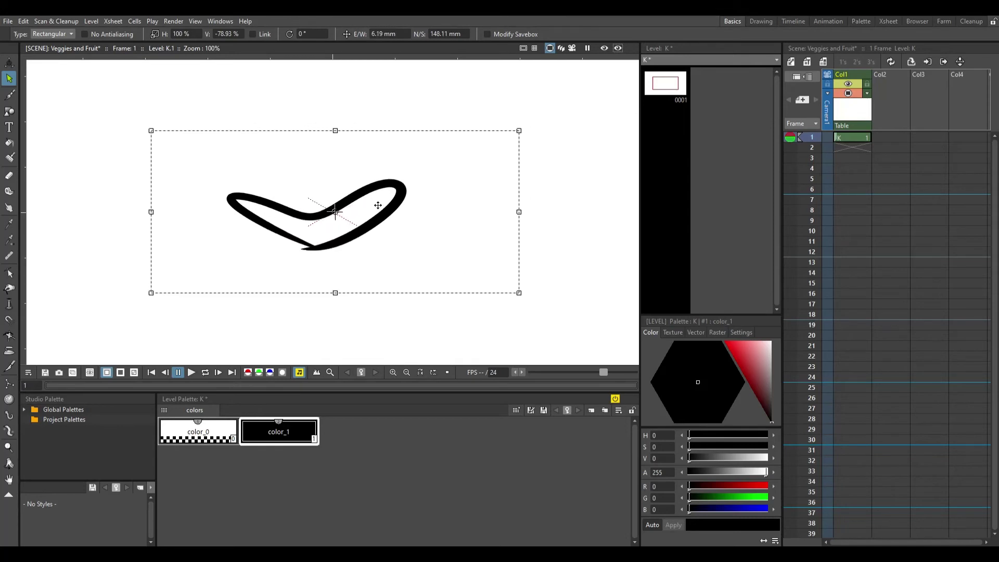
# Recolor color_1 of the banana outline on level K to yellow, H 62, S 100, V 100.
pyautogui.click(753, 355)
pyautogui.moveTo(752, 355); pyautogui.dragTo(730, 349)
pyautogui.click(722, 357)
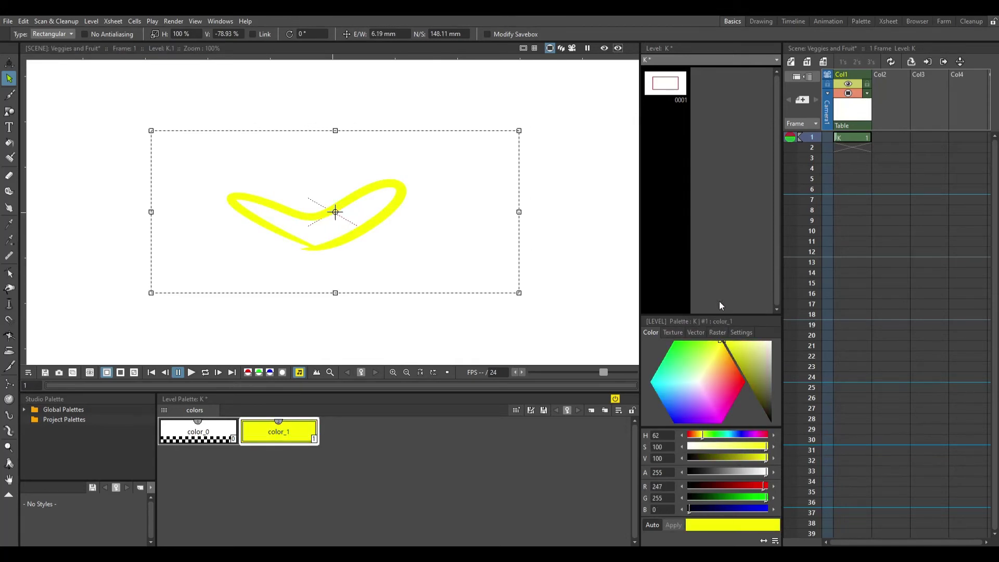
pyautogui.click(847, 139)
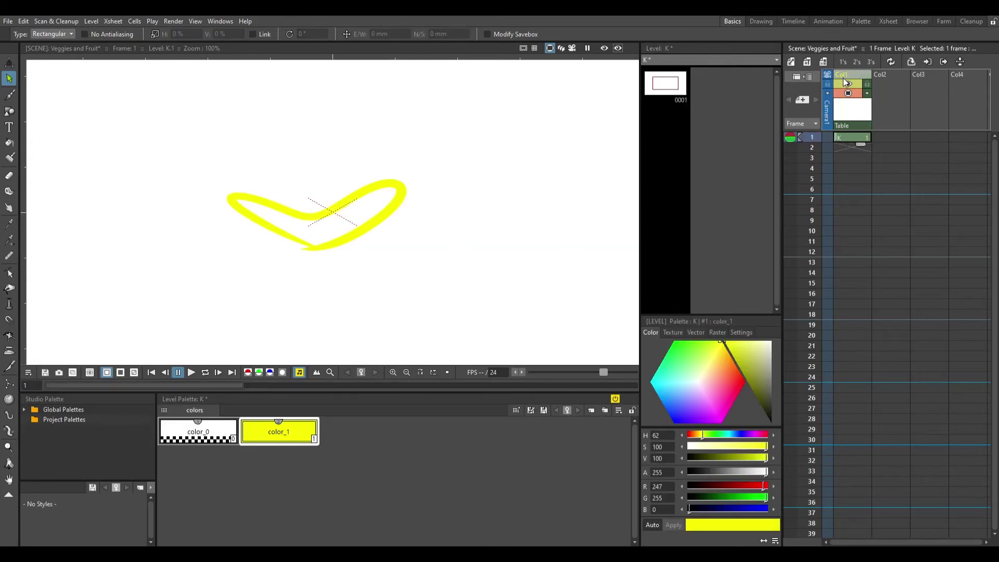
pyautogui.moveTo(843, 77); pyautogui.dragTo(882, 78)
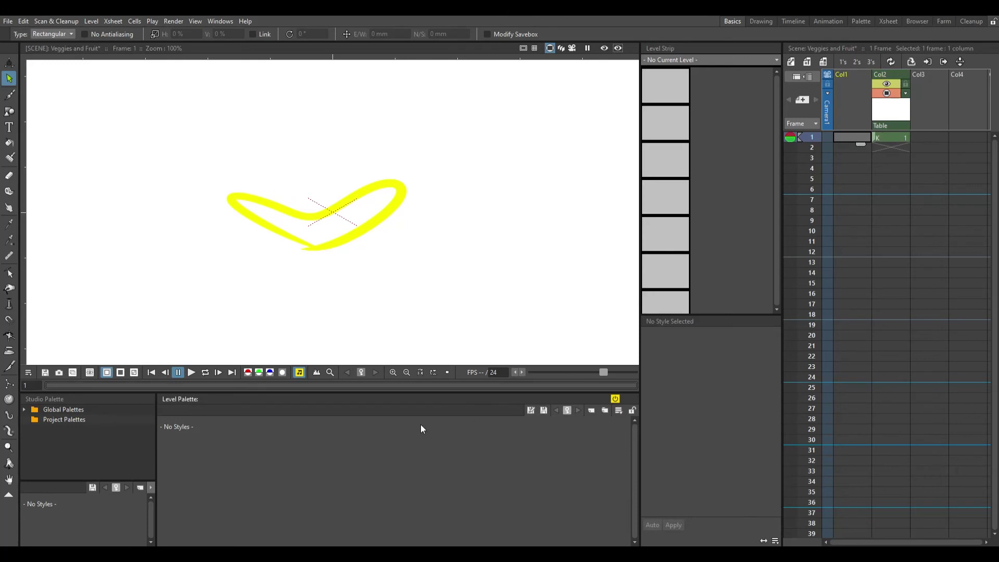
pyautogui.press('b')
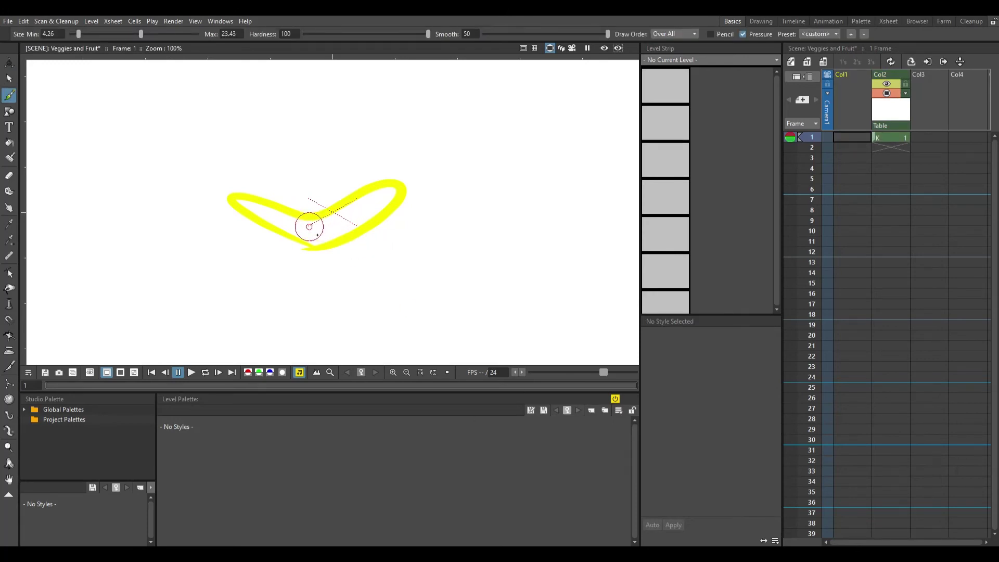
pyautogui.moveTo(892, 71); pyautogui.dragTo(861, 67)
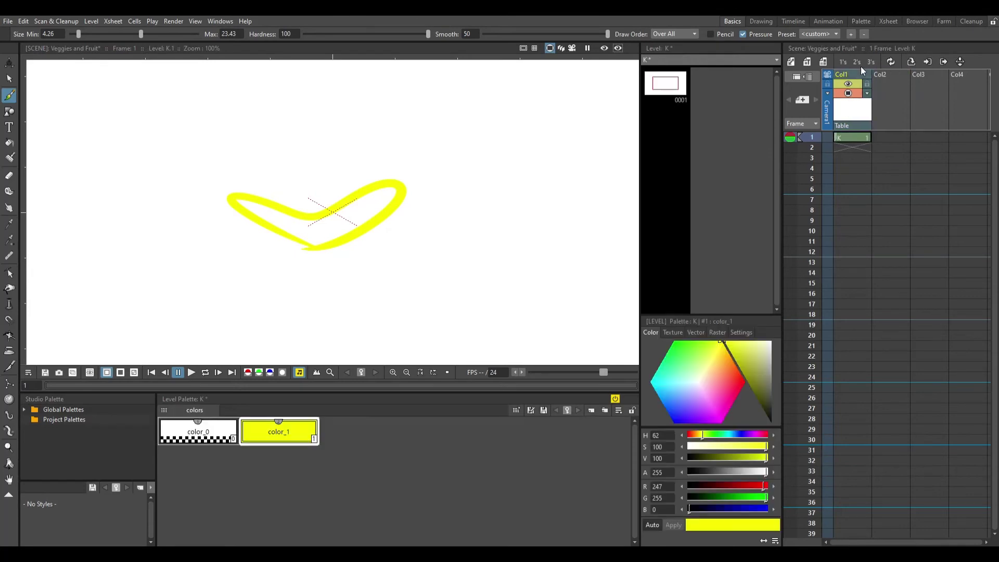
# Fill the inside of the banana outline on level K with yellow, painting over it in Areas mode.
pyautogui.click(835, 140)
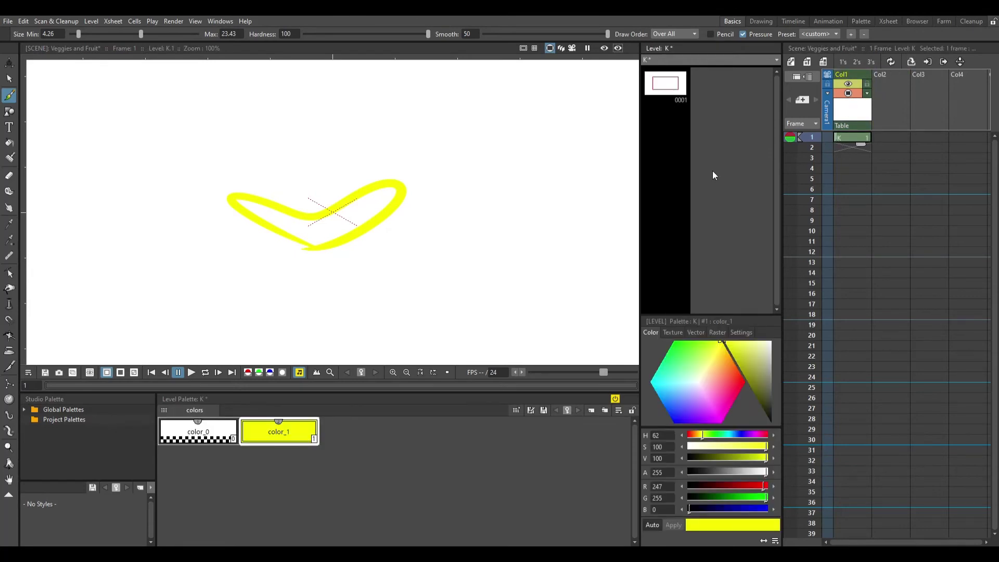
pyautogui.click(249, 208)
pyautogui.click(10, 157)
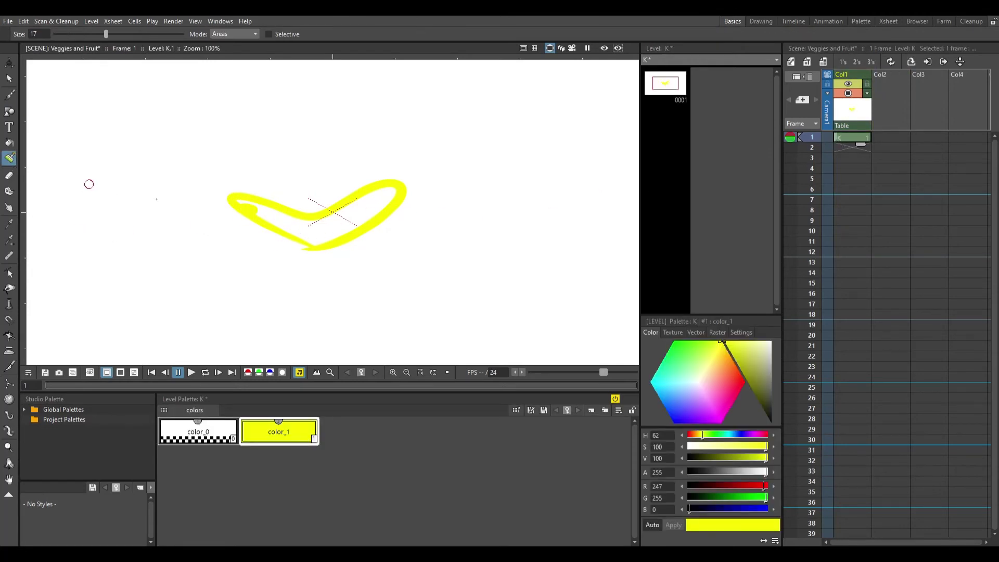
pyautogui.moveTo(249, 210)
pyautogui.mouseDown()
pyautogui.moveTo(309, 212)
pyautogui.moveTo(284, 225)
pyautogui.moveTo(320, 232)
pyautogui.moveTo(392, 196)
pyautogui.moveTo(335, 212)
pyautogui.mouseUp()
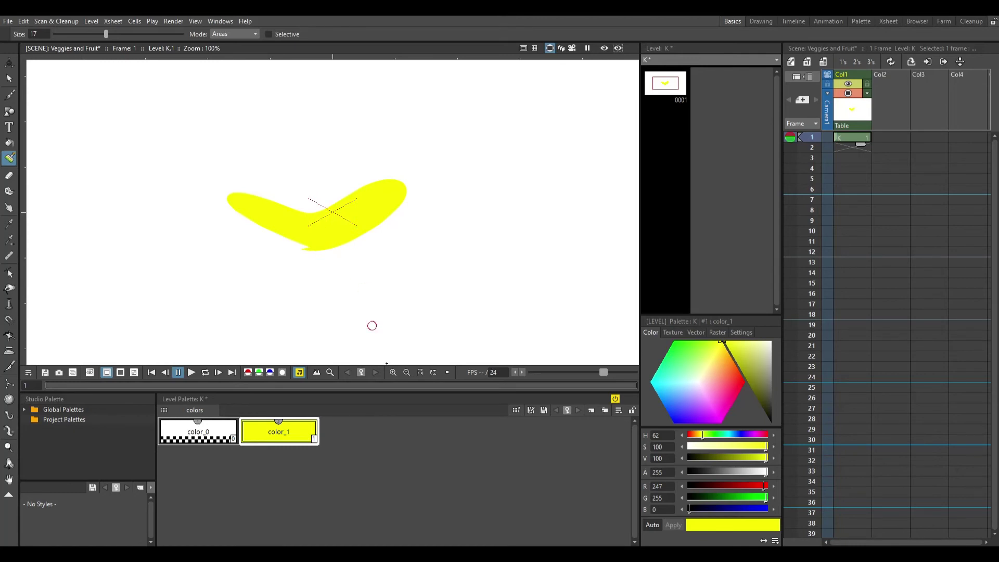
# Add a new style color_2 to level K's palette, set it to black, and try a curved stroke below the banana.
pyautogui.click(418, 441)
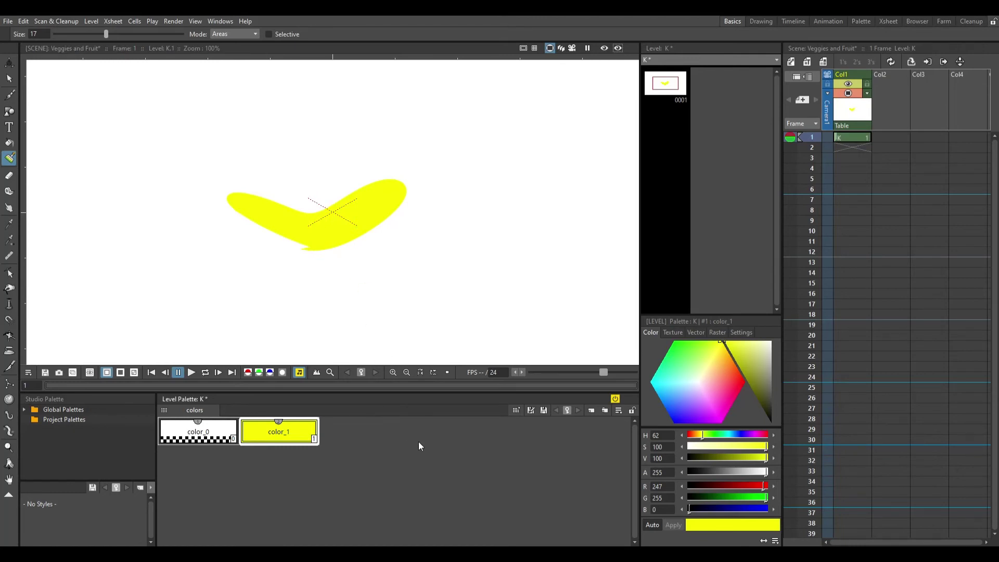
pyautogui.click(440, 434)
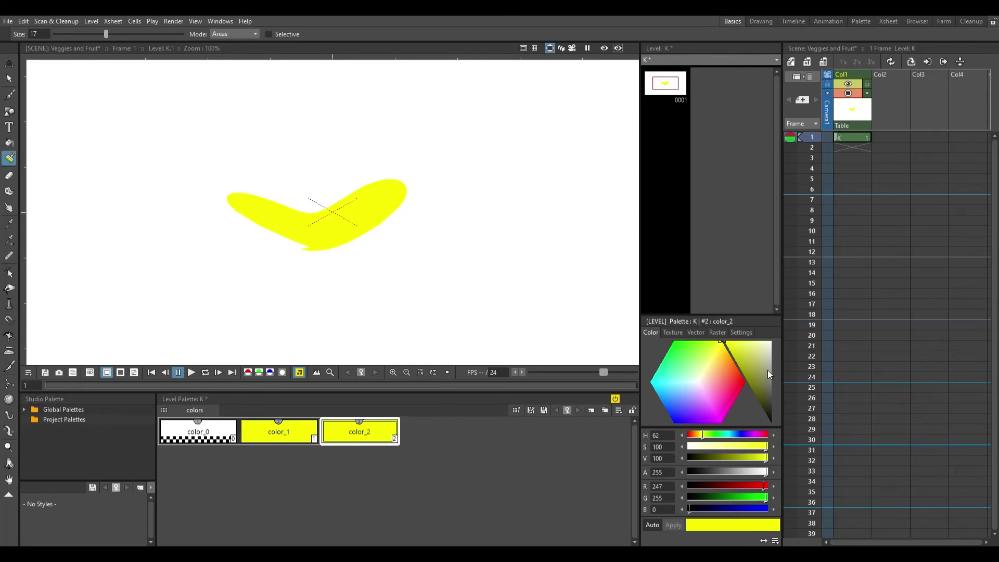
pyautogui.moveTo(767, 370); pyautogui.dragTo(755, 498)
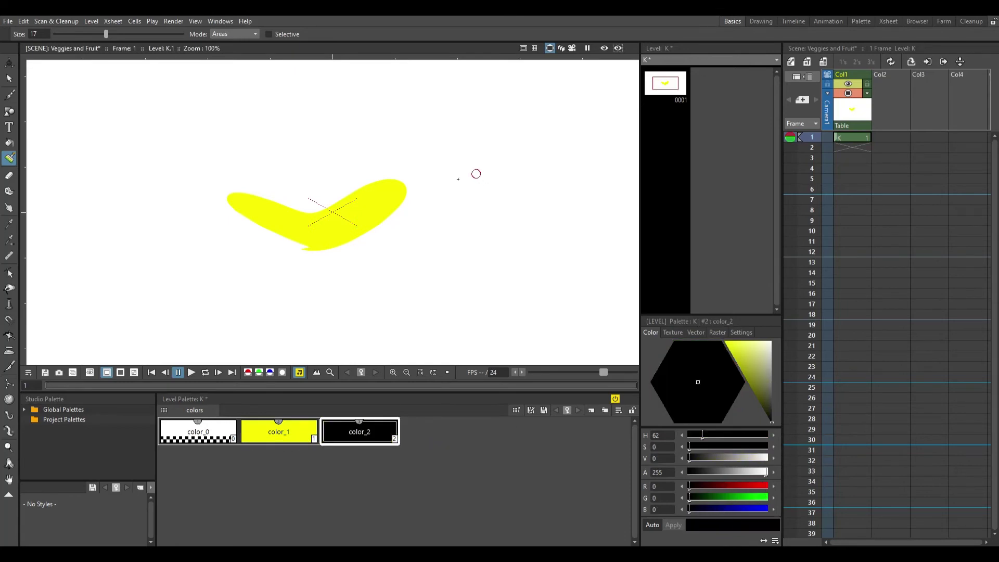
pyautogui.moveTo(324, 250); pyautogui.dragTo(359, 297)
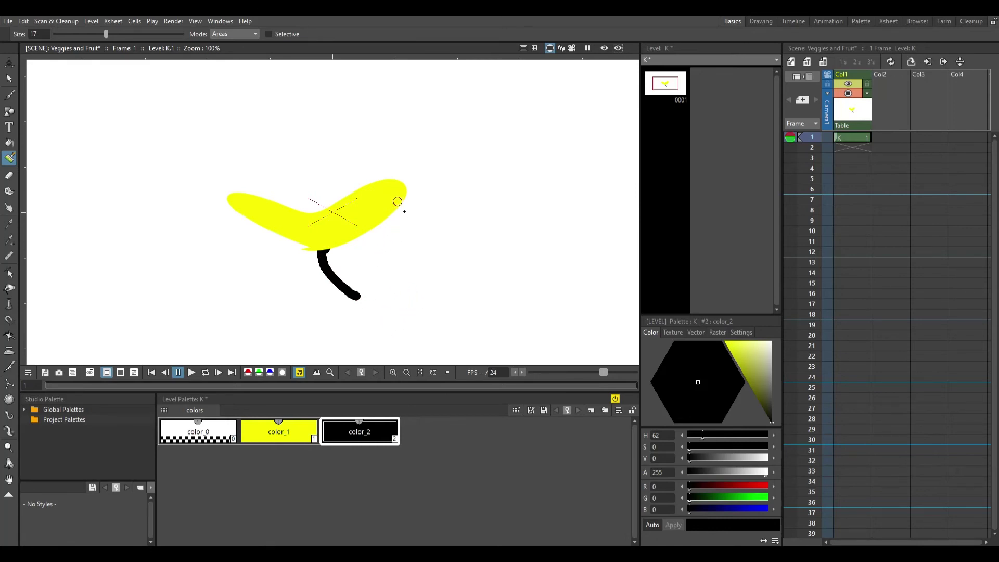
pyautogui.hotkey('ctrl', 'z')
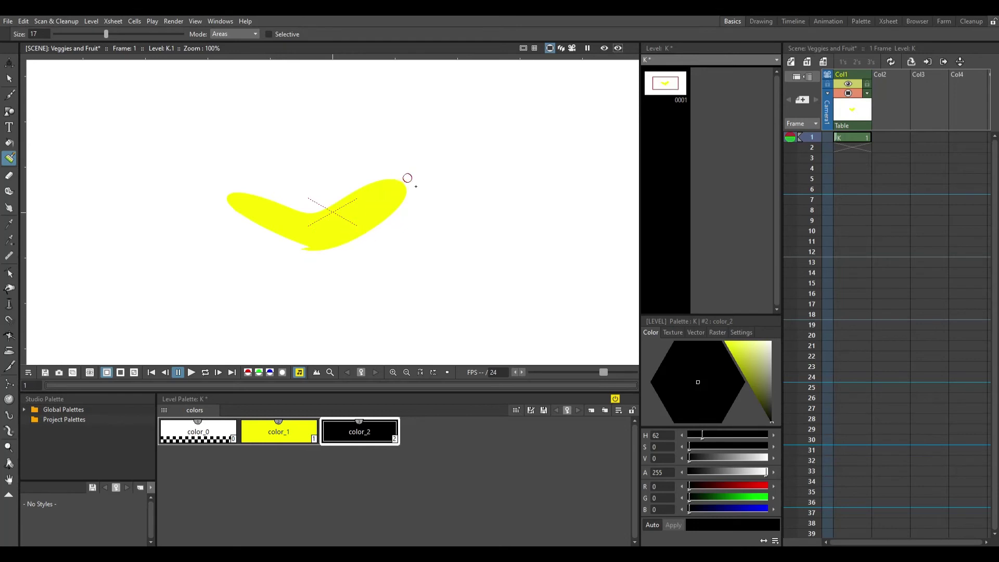
# Paint black curved strokes with color_2 extending outward from both ends of the yellow banana.
pyautogui.moveTo(399, 187); pyautogui.dragTo(449, 166)
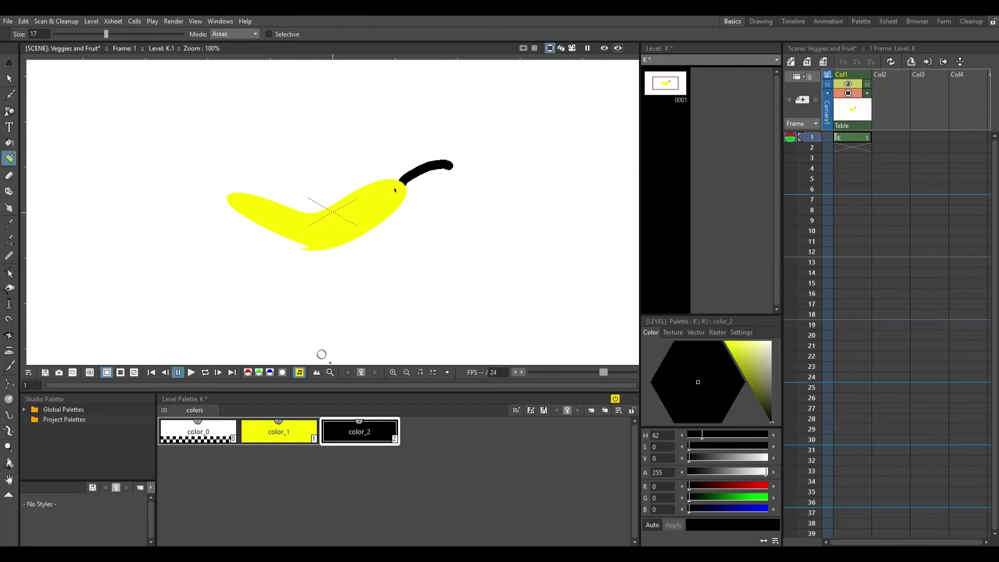
pyautogui.moveTo(294, 349); pyautogui.dragTo(265, 347)
pyautogui.moveTo(231, 194); pyautogui.dragTo(174, 183)
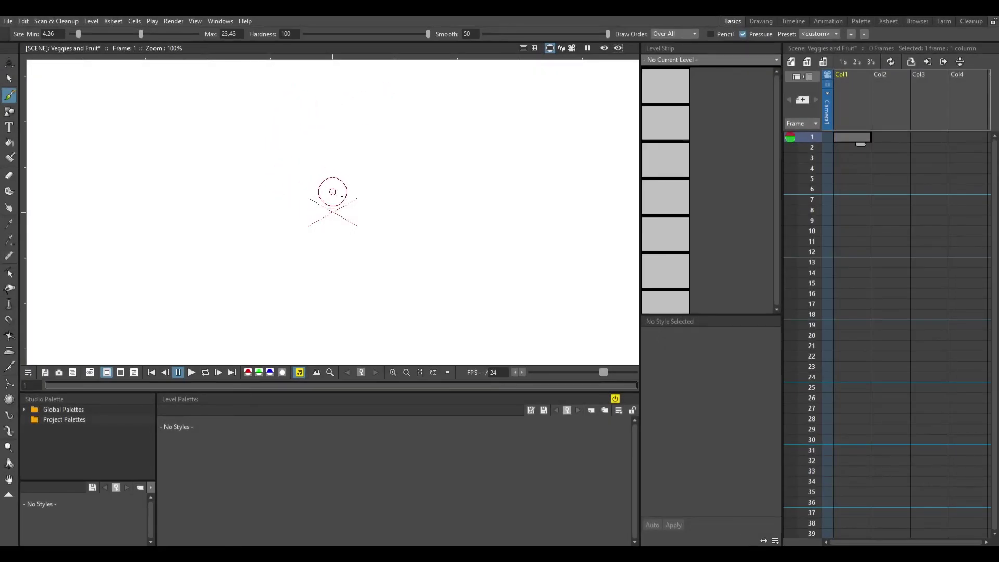
# Draw a closed black dome-shaped outline on Col1, erasing the overlapping inner line and patching the gap at its left corner.
pyautogui.moveTo(297, 181)
pyautogui.mouseDown()
pyautogui.moveTo(336, 176)
pyautogui.moveTo(396, 194)
pyautogui.moveTo(340, 185)
pyautogui.moveTo(389, 185)
pyautogui.moveTo(359, 143)
pyautogui.moveTo(256, 203)
pyautogui.mouseUp()
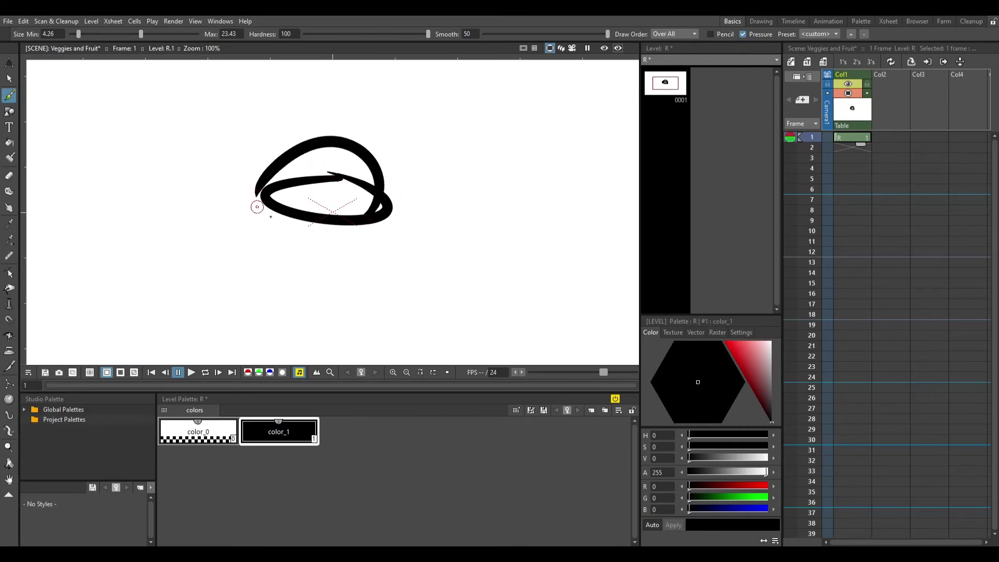
pyautogui.press('a')
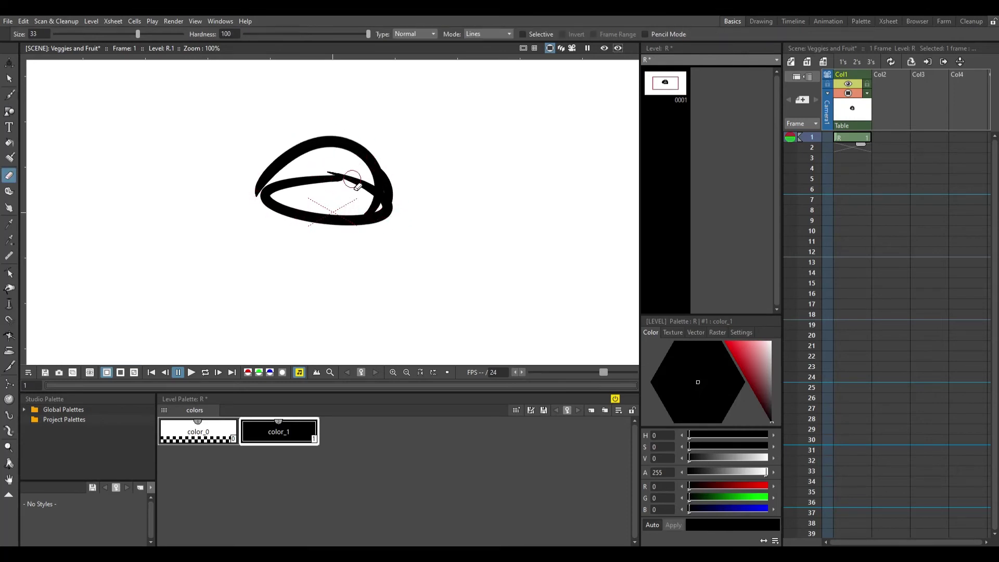
pyautogui.moveTo(346, 175)
pyautogui.mouseDown()
pyautogui.moveTo(377, 211)
pyautogui.moveTo(367, 182)
pyautogui.moveTo(341, 193)
pyautogui.moveTo(299, 177)
pyautogui.moveTo(275, 187)
pyautogui.moveTo(267, 204)
pyautogui.moveTo(372, 218)
pyautogui.moveTo(387, 200)
pyautogui.moveTo(376, 166)
pyautogui.mouseUp()
pyautogui.press('b')
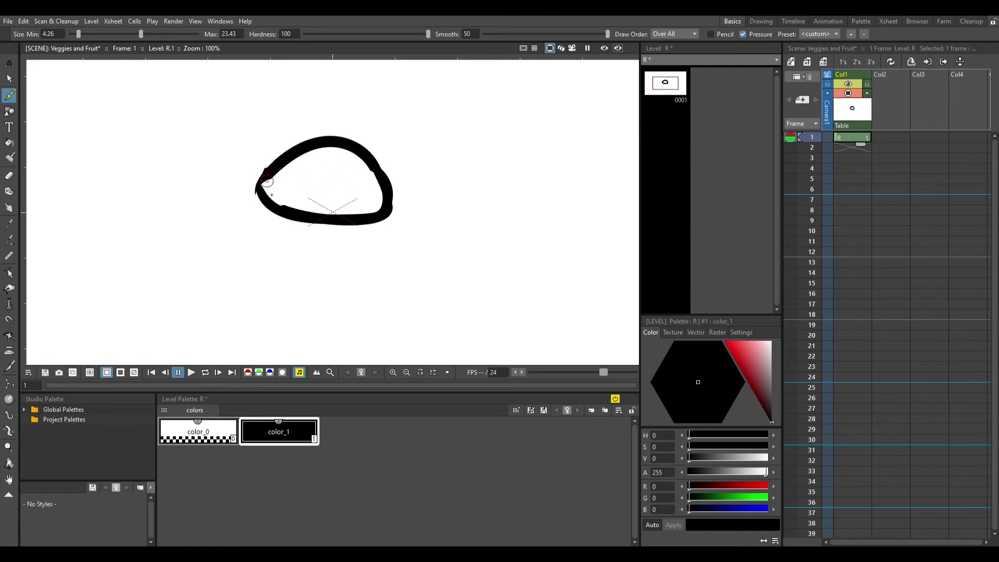
pyautogui.moveTo(277, 171); pyautogui.dragTo(259, 187)
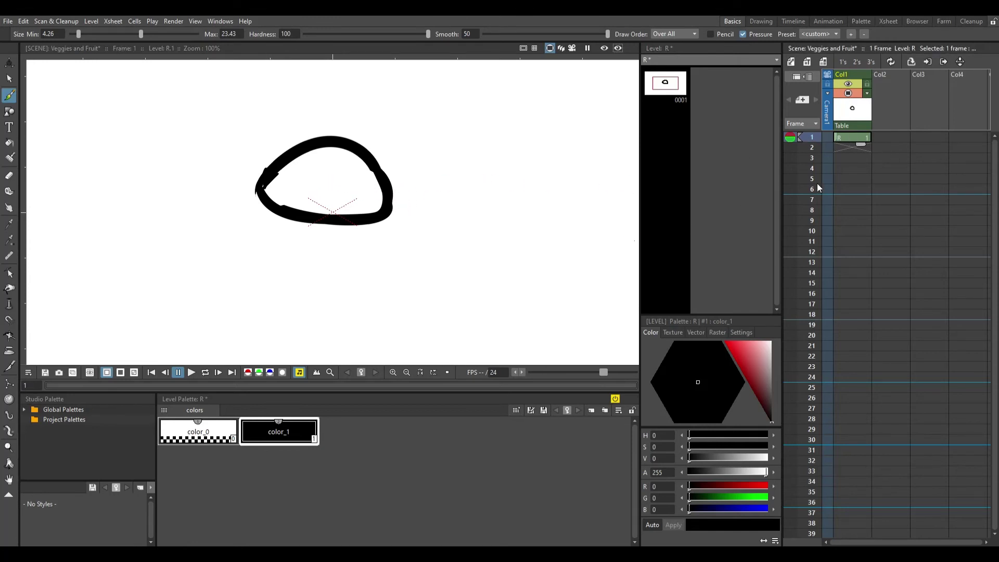
# Add a new style color_2 to level R's palette and set it to red, H 0, S 100, V 100.
pyautogui.click(458, 472)
pyautogui.click(473, 459)
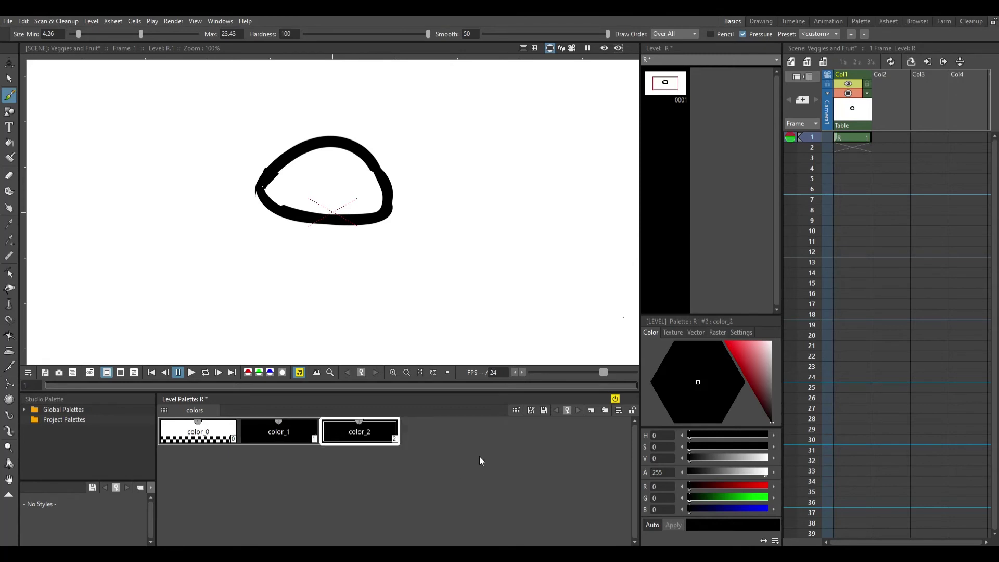
pyautogui.click(726, 356)
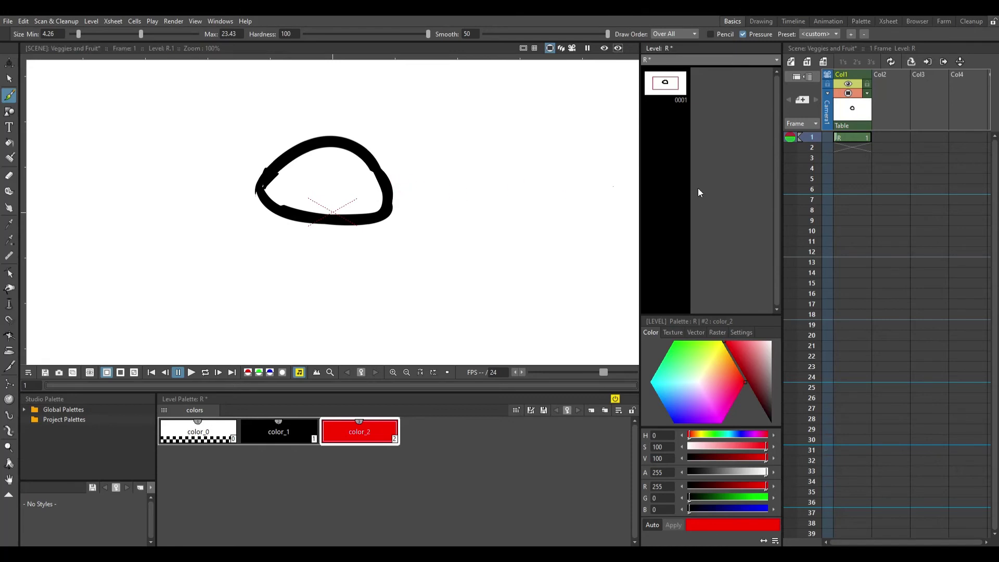
# With the dome outline moved to Col2, draw a small circle at its right edge on Col1, colored red, H 0, S 100, V 100.
pyautogui.moveTo(853, 77); pyautogui.dragTo(892, 76)
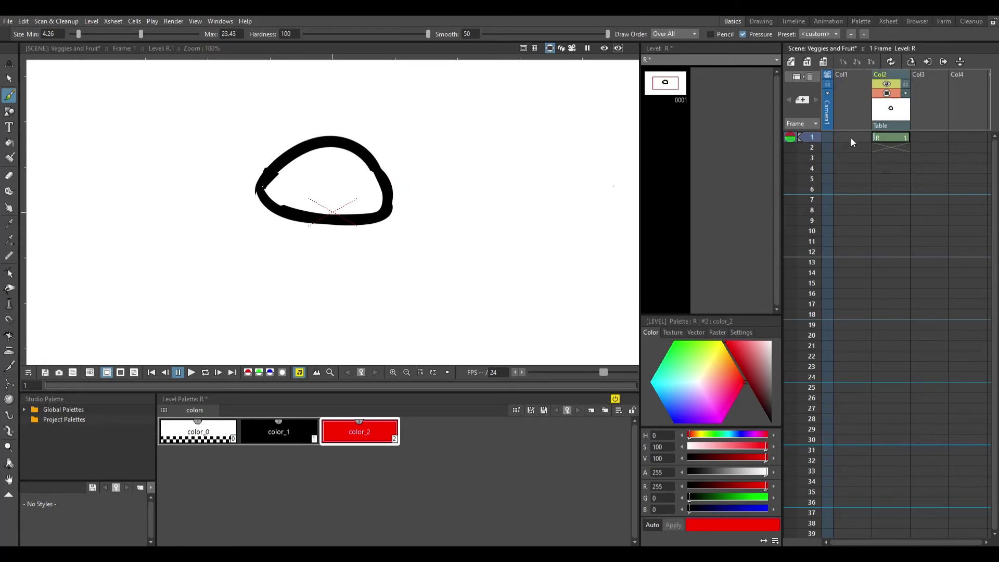
pyautogui.click(851, 138)
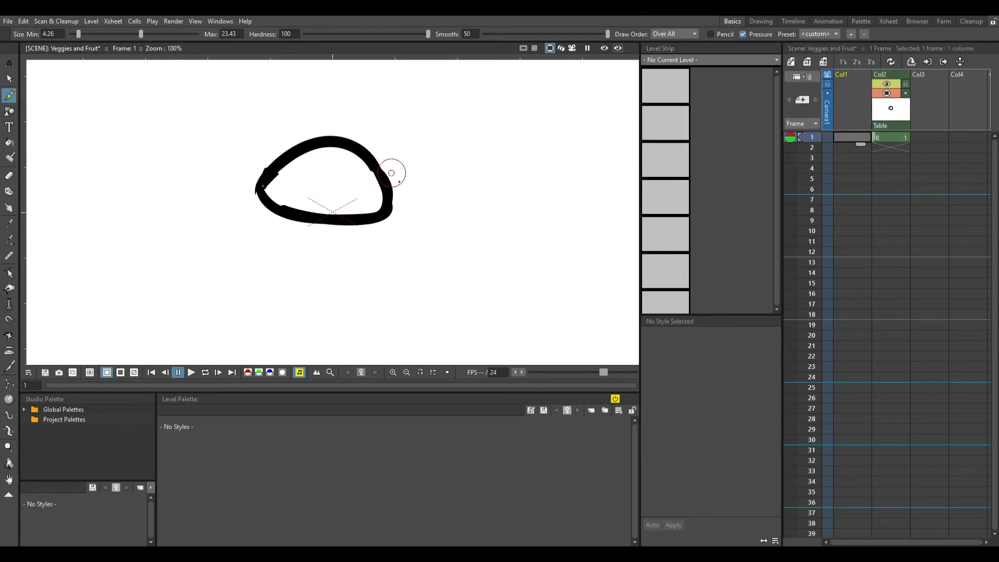
pyautogui.moveTo(392, 171); pyautogui.dragTo(386, 179)
pyautogui.moveTo(380, 214)
pyautogui.mouseDown()
pyautogui.moveTo(412, 219)
pyautogui.moveTo(427, 201)
pyautogui.moveTo(425, 180)
pyautogui.moveTo(376, 186)
pyautogui.mouseUp()
pyautogui.click(742, 359)
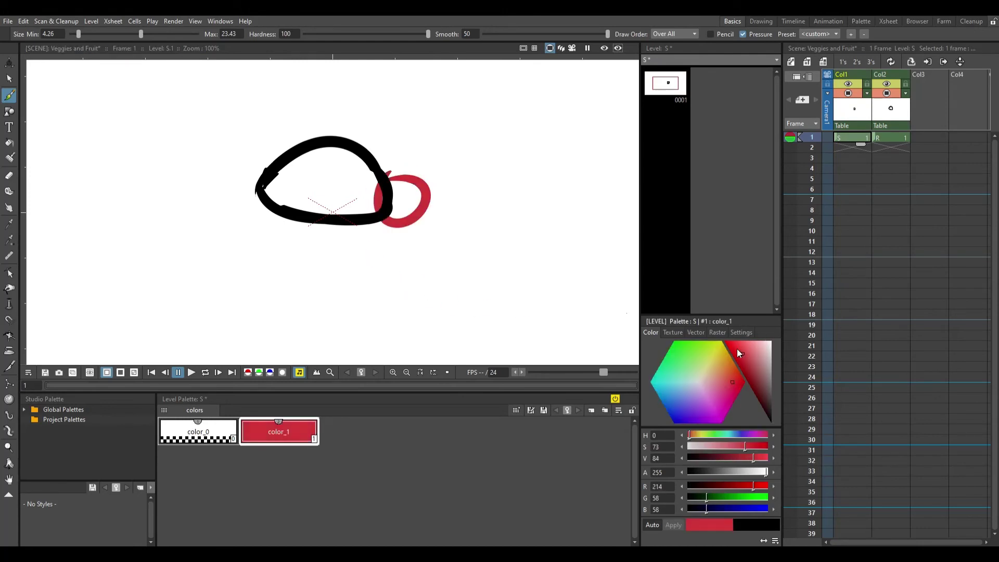
# Move the red circle clear of the dome outline's right edge, and reposition it about 83 mm left inside the outline.
pyautogui.click(9, 78)
pyautogui.moveTo(307, 130); pyautogui.dragTo(459, 254)
pyautogui.moveTo(426, 211); pyautogui.dragTo(454, 208)
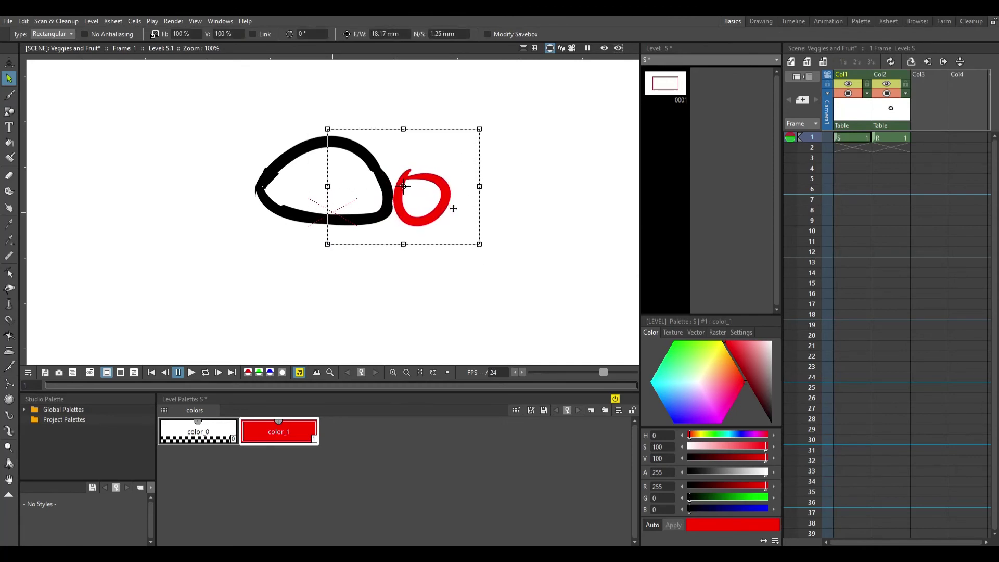
pyautogui.moveTo(449, 204); pyautogui.dragTo(448, 205)
pyautogui.click(495, 192)
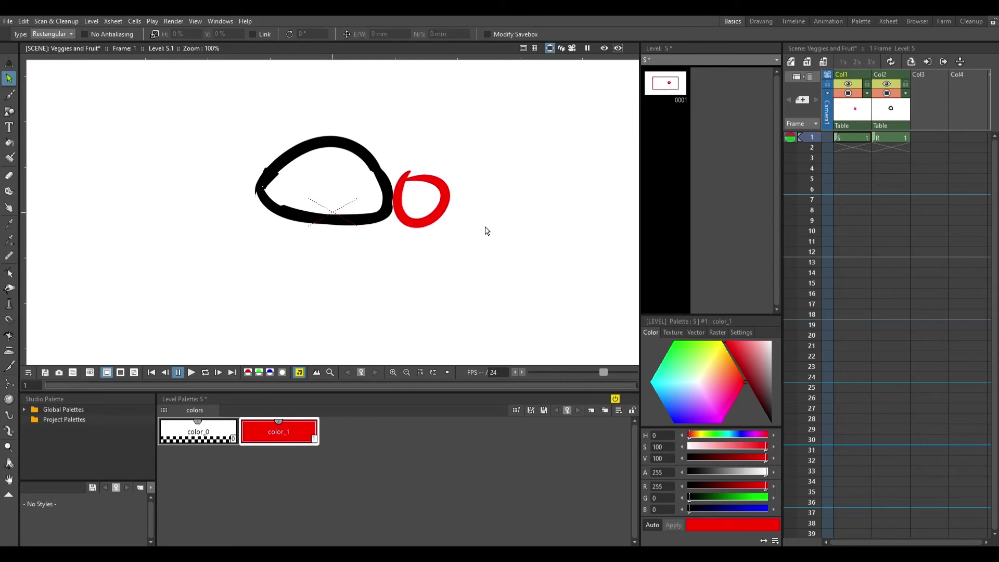
pyautogui.moveTo(492, 245)
pyautogui.mouseDown()
pyautogui.moveTo(473, 219)
pyautogui.moveTo(348, 144)
pyautogui.mouseUp()
pyautogui.moveTo(432, 194)
pyautogui.mouseDown()
pyautogui.moveTo(408, 185)
pyautogui.moveTo(399, 206)
pyautogui.moveTo(366, 206)
pyautogui.mouseUp()
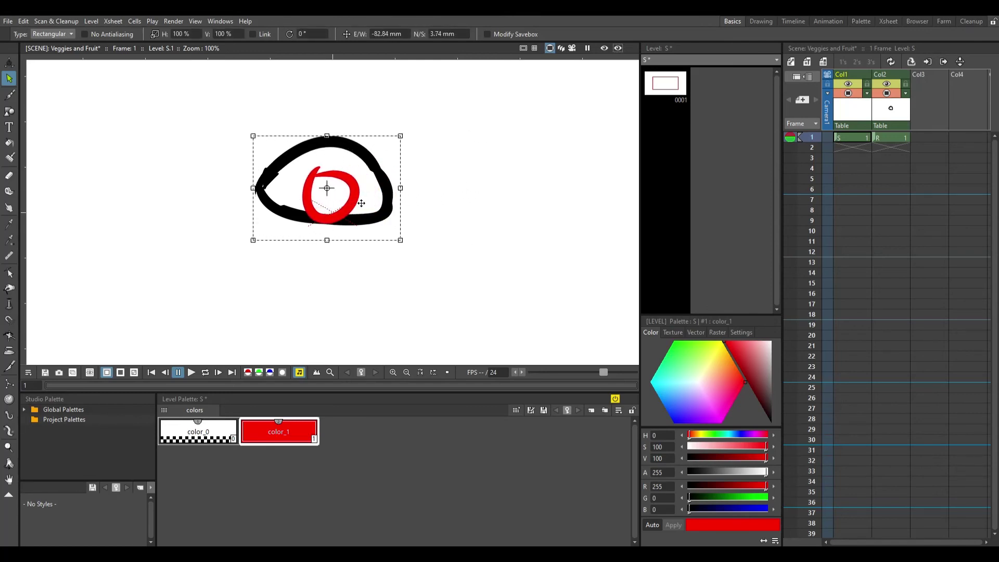
pyautogui.click(429, 195)
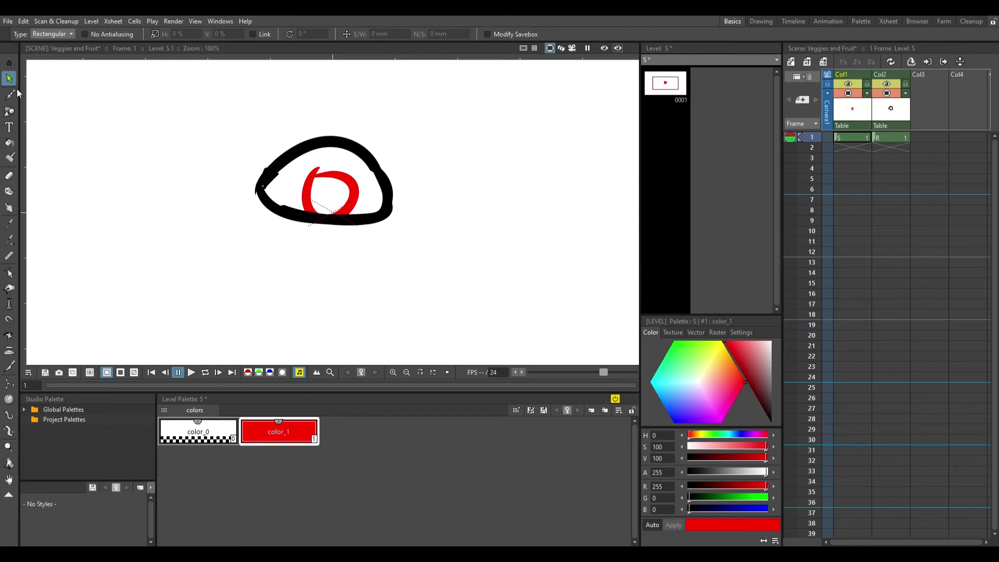
# Paint the inside of the dome outline on level R with black color_1 in Areas mode.
pyautogui.click(891, 137)
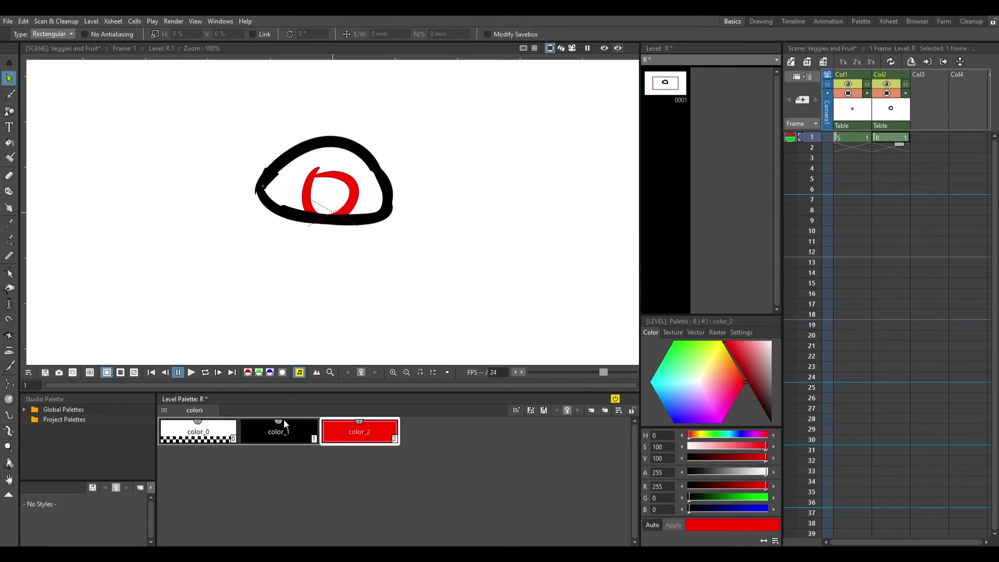
pyautogui.click(333, 242)
pyautogui.click(299, 174)
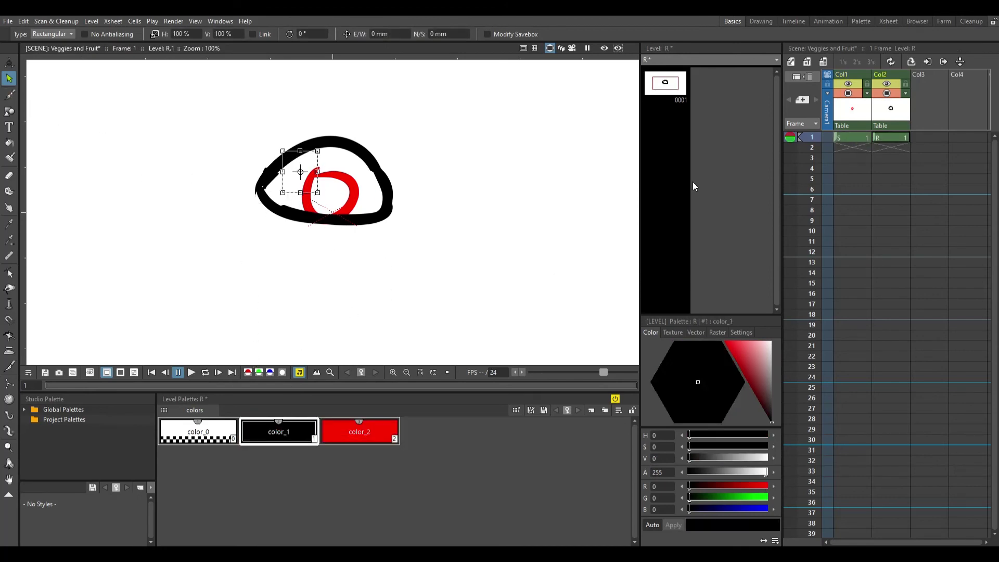
pyautogui.click(859, 137)
pyautogui.click(886, 137)
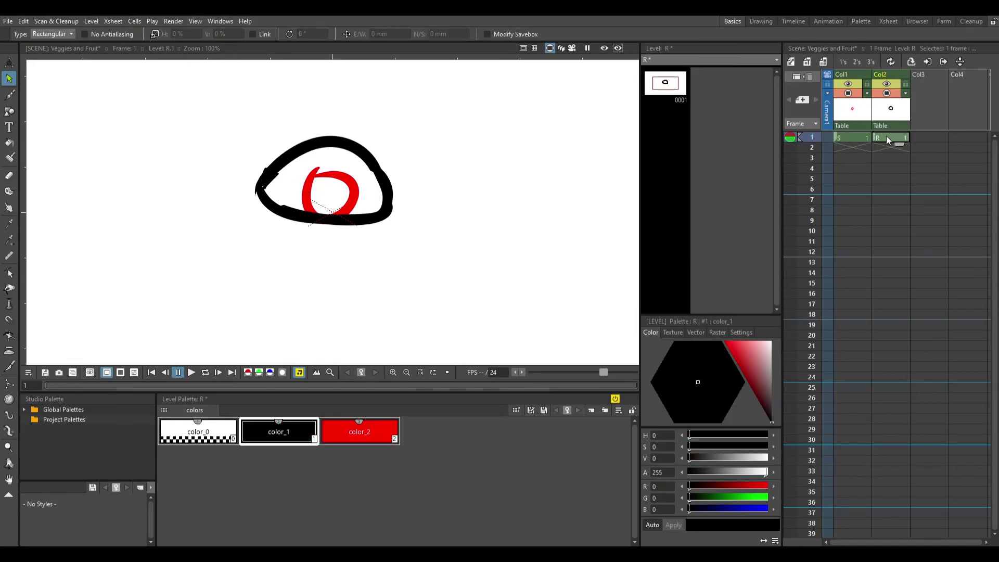
pyautogui.click(10, 157)
pyautogui.moveTo(307, 185)
pyautogui.mouseDown()
pyautogui.moveTo(281, 188)
pyautogui.moveTo(294, 182)
pyautogui.moveTo(284, 200)
pyautogui.moveTo(312, 167)
pyautogui.moveTo(280, 209)
pyautogui.moveTo(325, 159)
pyautogui.moveTo(346, 156)
pyautogui.moveTo(338, 179)
pyautogui.moveTo(358, 166)
pyautogui.moveTo(384, 201)
pyautogui.moveTo(370, 186)
pyautogui.moveTo(362, 205)
pyautogui.moveTo(354, 183)
pyautogui.moveTo(380, 187)
pyautogui.mouseUp()
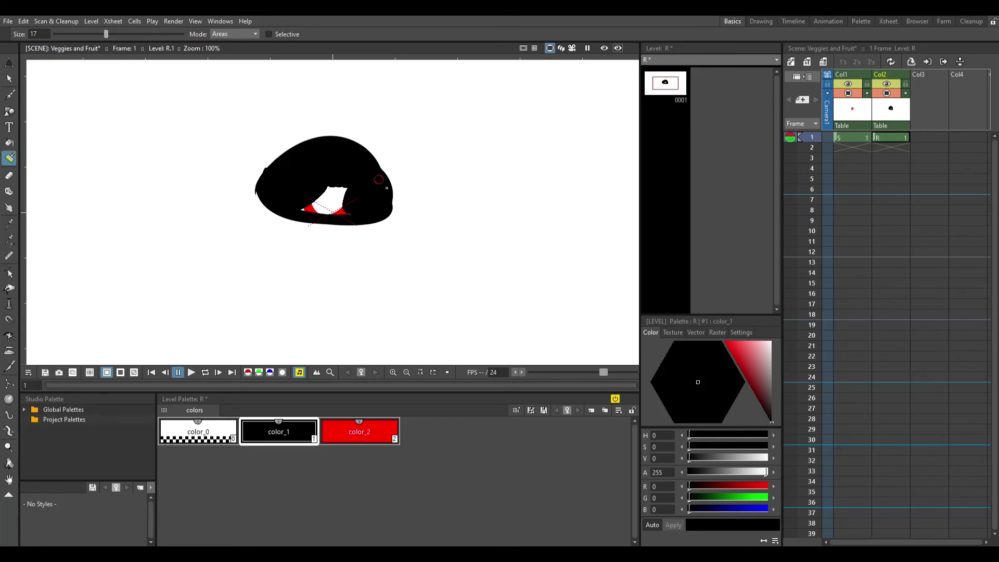
# Delete the dome drawing from Col2 and the red circle drawing from Col1.
pyautogui.click(888, 137)
pyautogui.press('Delete')
pyautogui.click(858, 135)
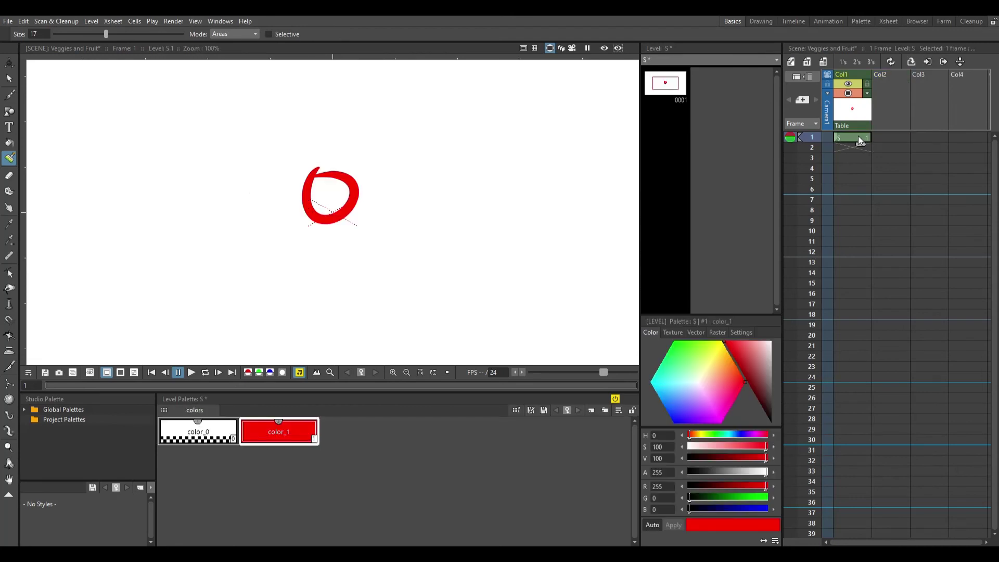
pyautogui.press('Delete')
# Draw a long black oval outline on Col1 and erase the stray line end inside its upper edge.
pyautogui.press('b')
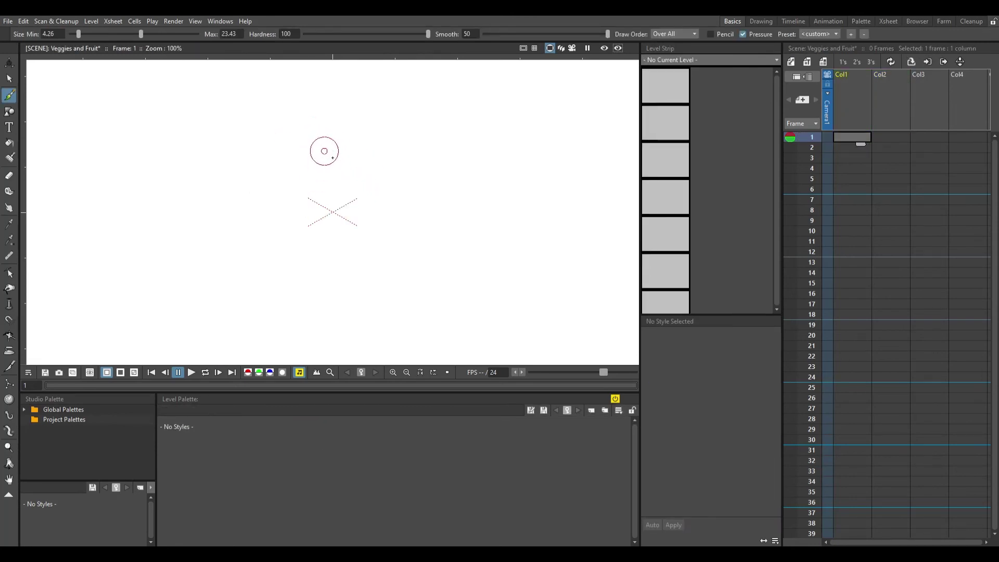
pyautogui.moveTo(342, 154)
pyautogui.mouseDown()
pyautogui.moveTo(227, 165)
pyautogui.moveTo(319, 235)
pyautogui.moveTo(373, 231)
pyautogui.mouseUp()
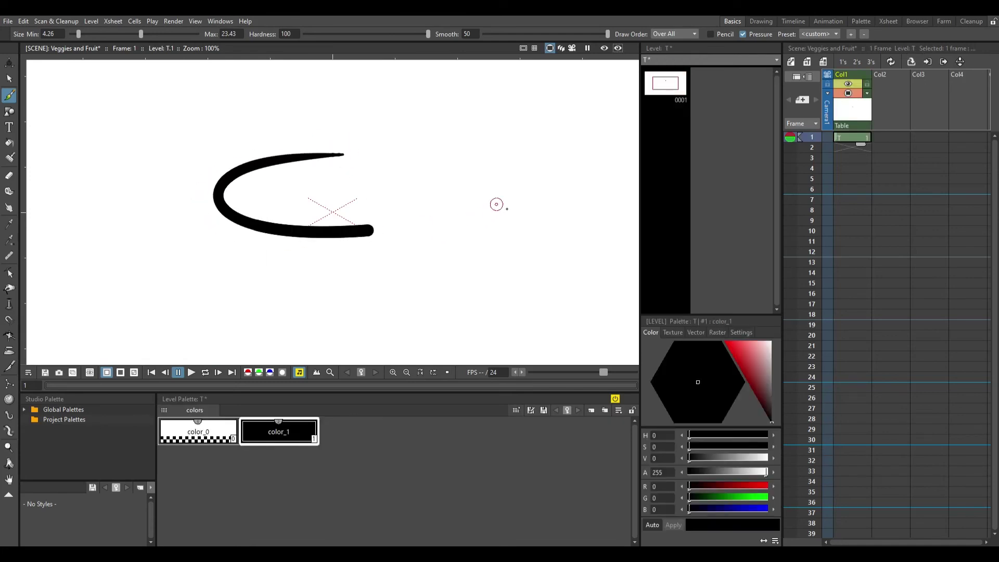
pyautogui.moveTo(497, 204)
pyautogui.mouseDown()
pyautogui.moveTo(493, 161)
pyautogui.moveTo(424, 137)
pyautogui.moveTo(286, 155)
pyautogui.mouseUp()
pyautogui.press('e')
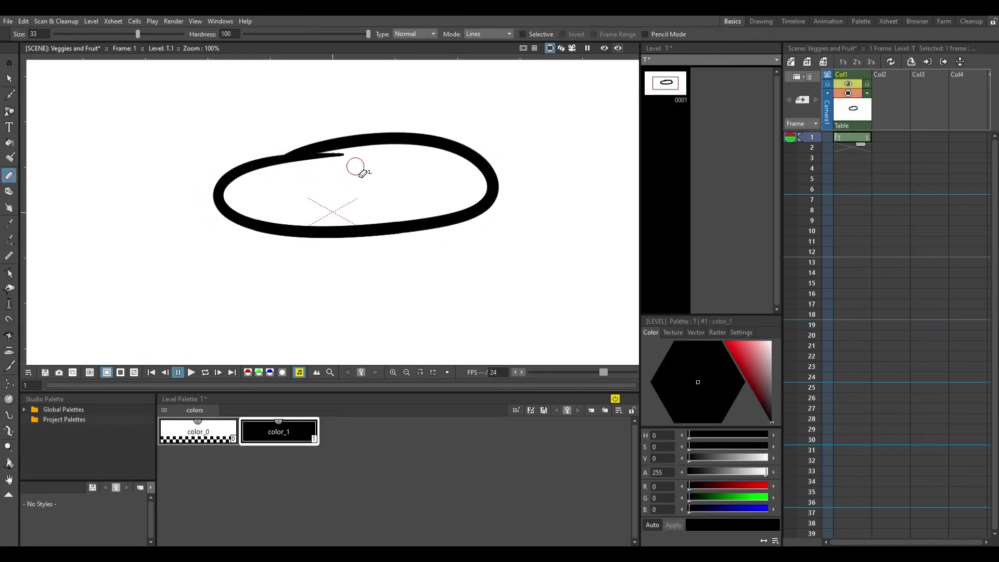
pyautogui.moveTo(355, 167)
pyautogui.mouseDown()
pyautogui.moveTo(327, 160)
pyautogui.moveTo(382, 160)
pyautogui.moveTo(388, 150)
pyautogui.moveTo(284, 162)
pyautogui.mouseUp()
pyautogui.press('b')
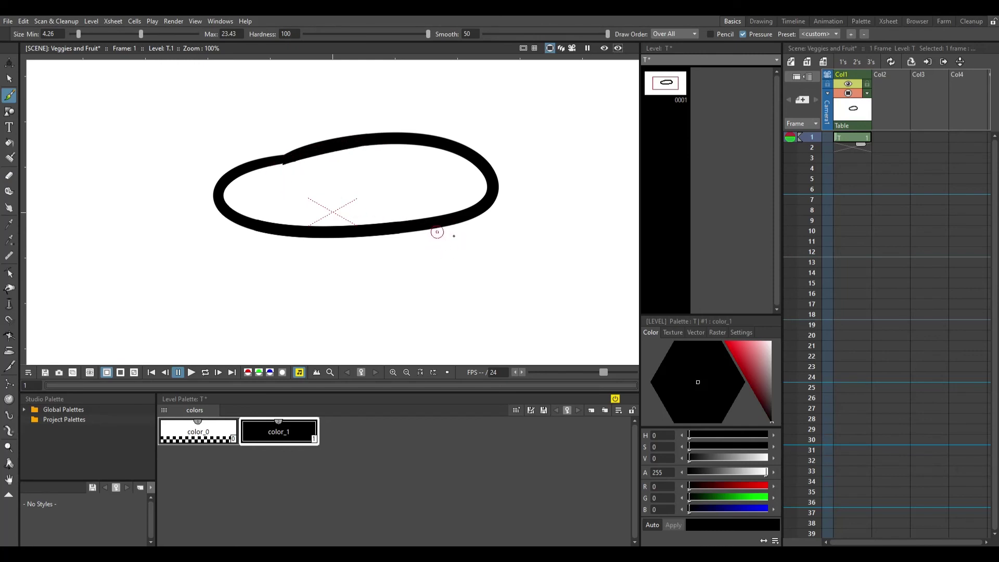
# With the oval outline moved to Col2, paint black fill across the left two-thirds of its interior on Col1.
pyautogui.moveTo(843, 74); pyautogui.dragTo(884, 75)
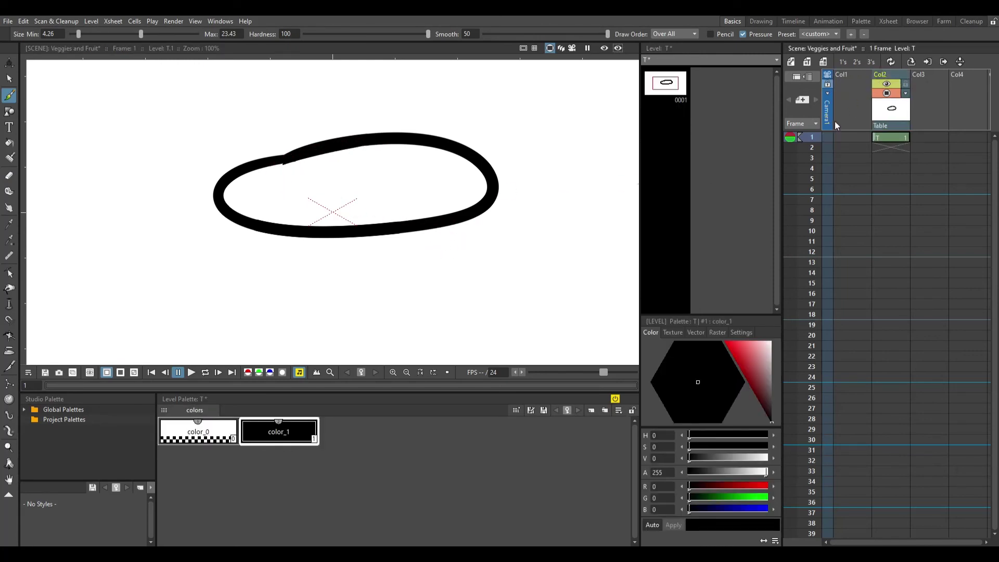
pyautogui.click(835, 136)
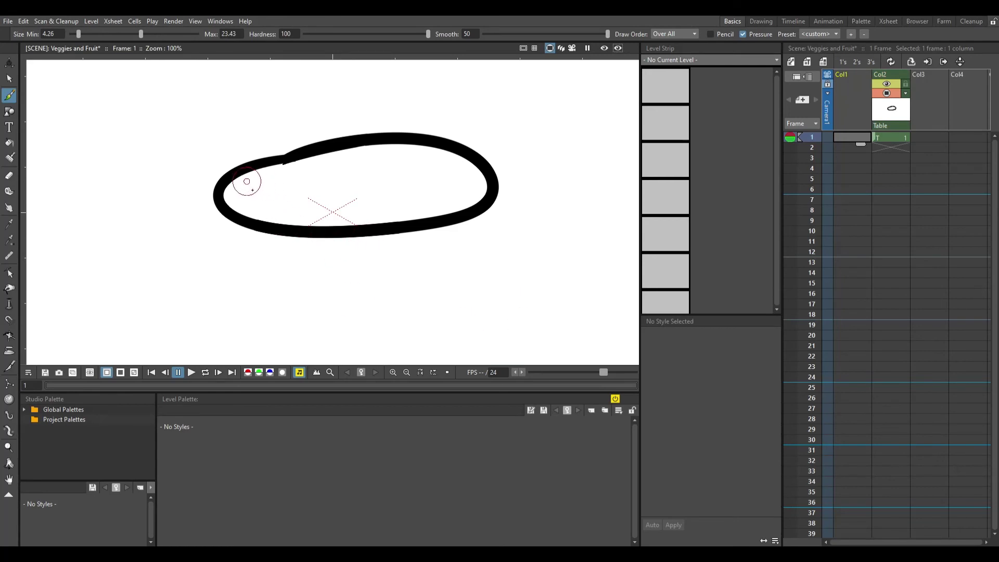
pyautogui.click(9, 158)
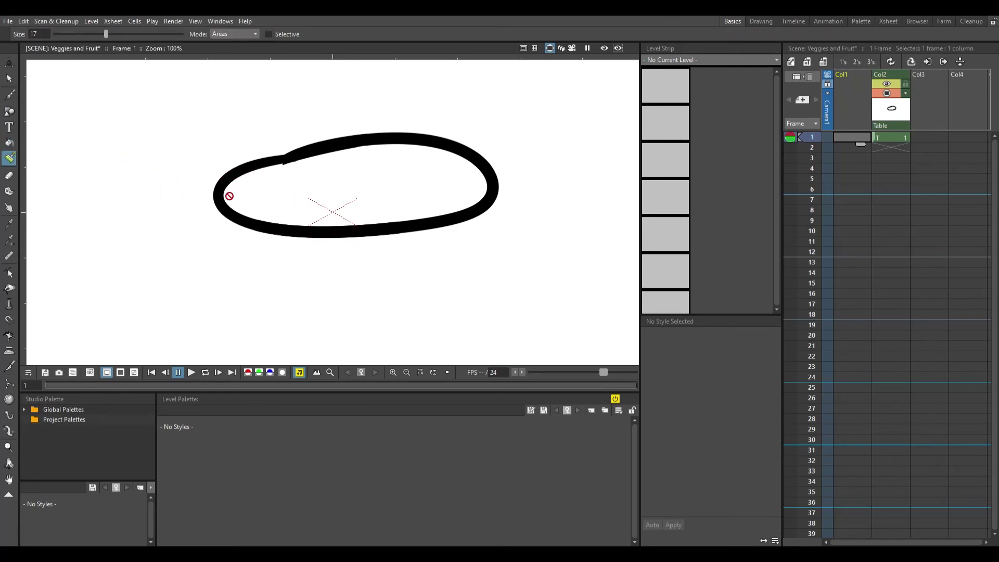
pyautogui.press('b')
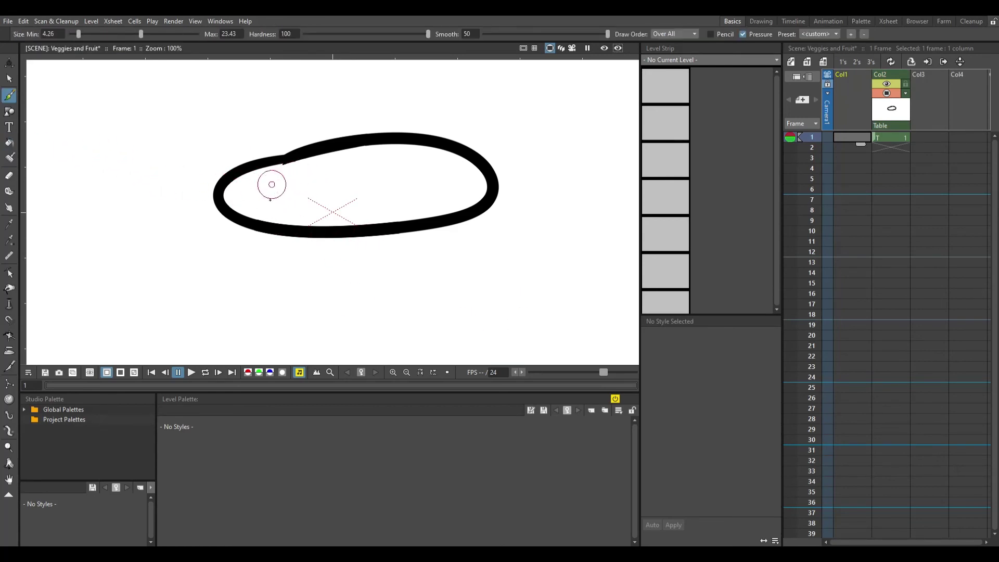
pyautogui.moveTo(241, 189)
pyautogui.mouseDown()
pyautogui.moveTo(240, 204)
pyautogui.moveTo(230, 183)
pyautogui.moveTo(246, 198)
pyautogui.moveTo(259, 179)
pyautogui.moveTo(276, 209)
pyautogui.moveTo(281, 175)
pyautogui.moveTo(300, 198)
pyautogui.moveTo(291, 172)
pyautogui.moveTo(276, 213)
pyautogui.moveTo(317, 161)
pyautogui.moveTo(282, 219)
pyautogui.moveTo(328, 167)
pyautogui.moveTo(307, 209)
pyautogui.moveTo(309, 187)
pyautogui.mouseUp()
pyautogui.click(10, 158)
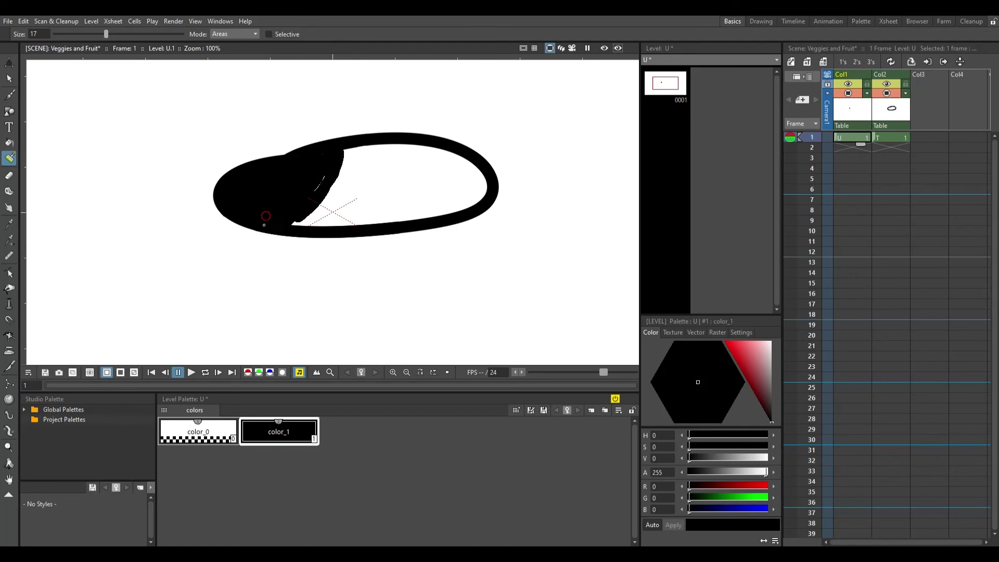
pyautogui.moveTo(266, 216)
pyautogui.mouseDown()
pyautogui.moveTo(300, 209)
pyautogui.moveTo(311, 221)
pyautogui.moveTo(353, 152)
pyautogui.moveTo(358, 171)
pyautogui.moveTo(344, 191)
pyautogui.moveTo(364, 171)
pyautogui.moveTo(334, 234)
pyautogui.moveTo(351, 228)
pyautogui.moveTo(351, 198)
pyautogui.moveTo(377, 191)
pyautogui.moveTo(347, 220)
pyautogui.moveTo(371, 210)
pyautogui.moveTo(358, 223)
pyautogui.moveTo(374, 223)
pyautogui.moveTo(401, 189)
pyautogui.moveTo(395, 207)
pyautogui.moveTo(414, 194)
pyautogui.moveTo(402, 213)
pyautogui.mouseUp()
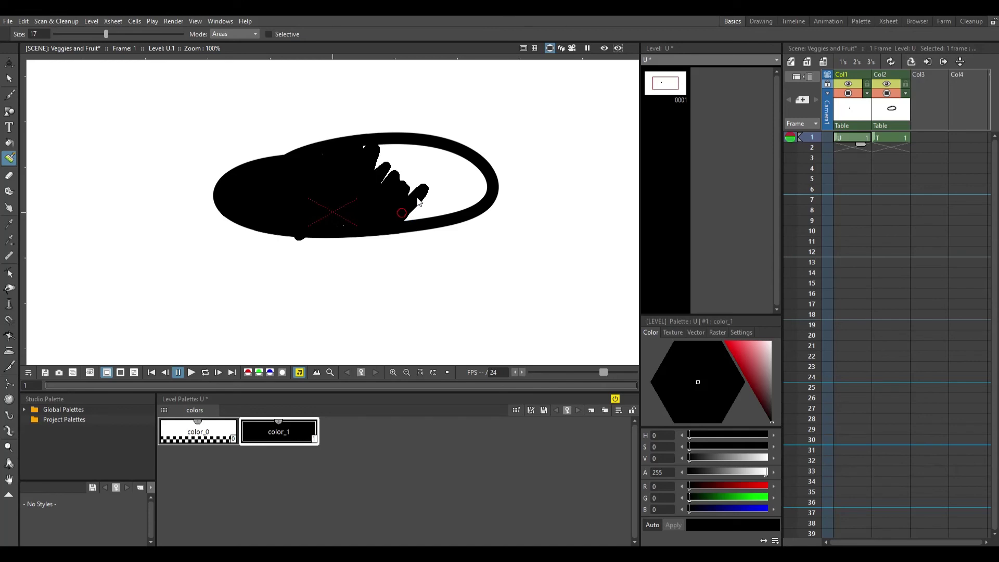
# Save the scene and recolor the fill's color_1 on level U to orange, H 34, S 100, V 100.
pyautogui.hotkey('ctrl', 's')
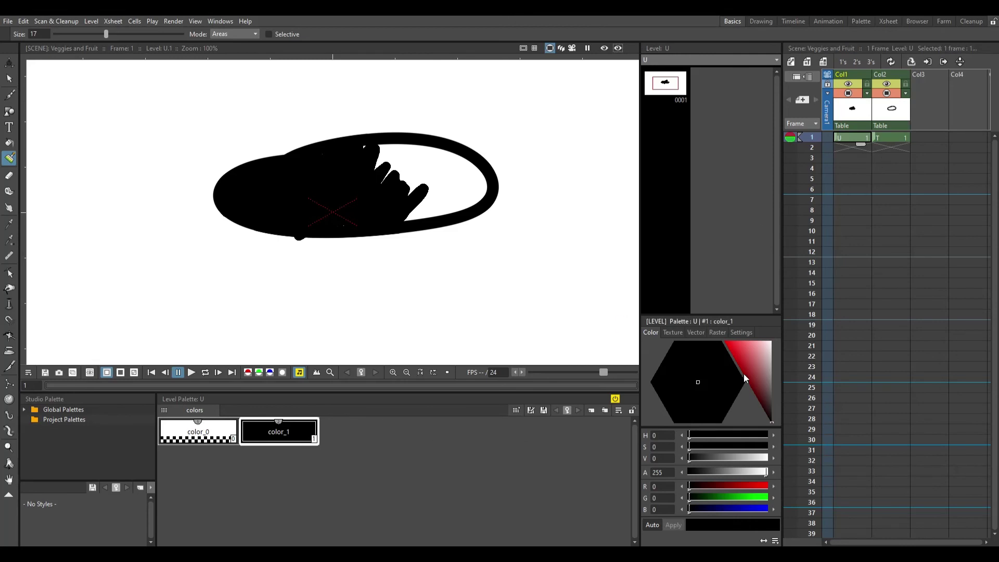
pyautogui.moveTo(744, 374); pyautogui.dragTo(677, 325)
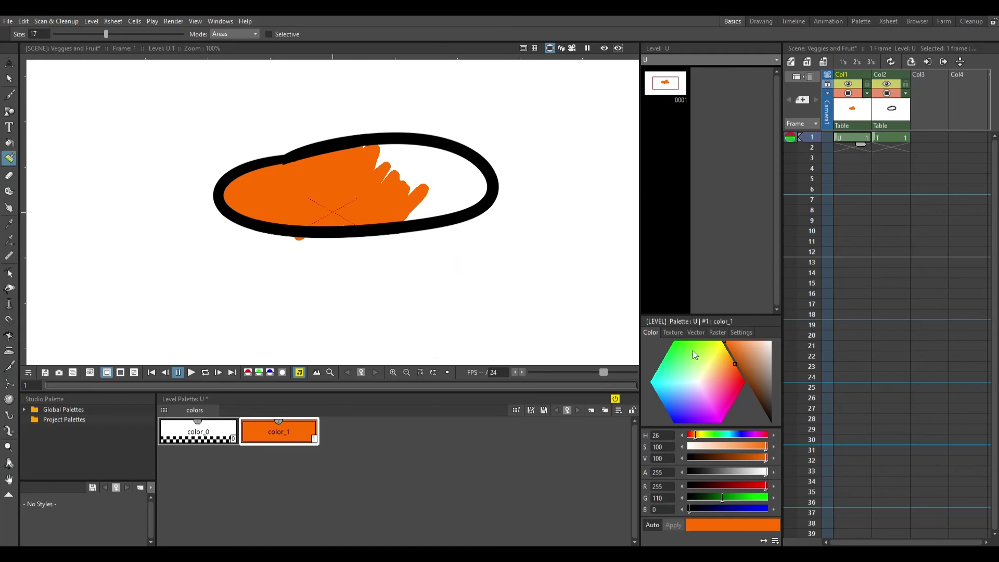
pyautogui.moveTo(693, 351); pyautogui.dragTo(741, 352)
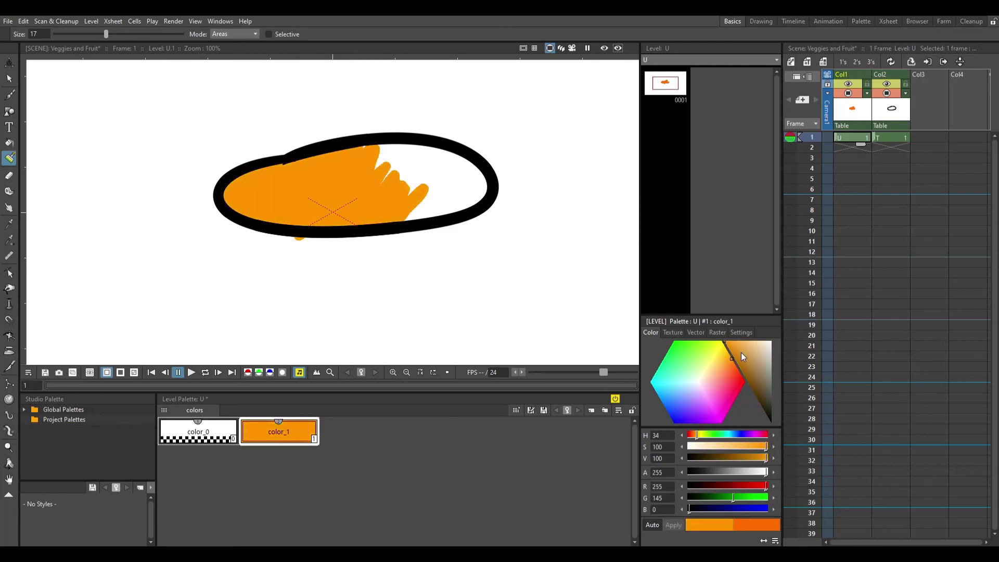
# Move the oval outline on level T from Col2 to Col3.
pyautogui.click(883, 136)
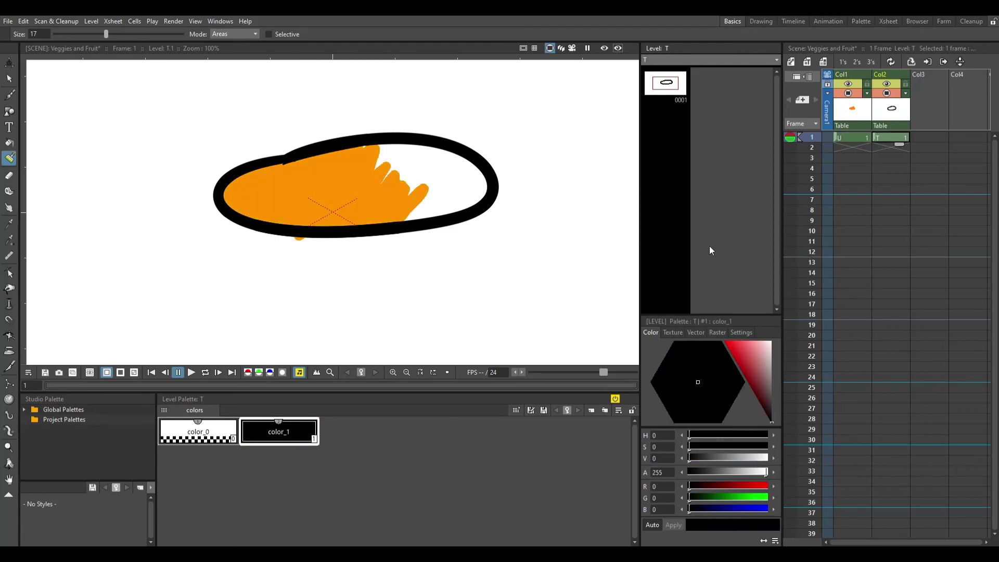
pyautogui.moveTo(897, 73); pyautogui.dragTo(920, 84)
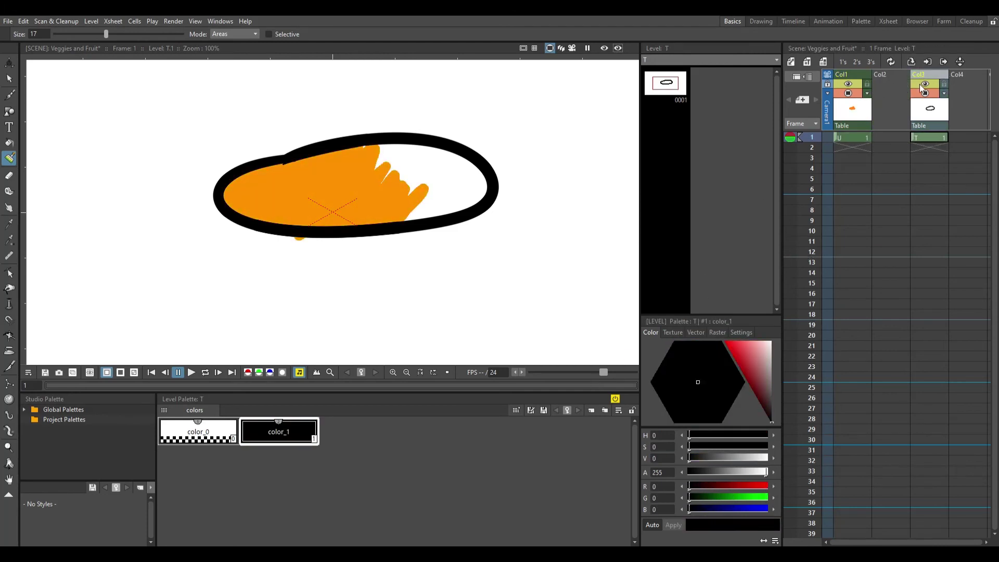
# Paint black fill over the right third of the oval's interior on a new level in Col2.
pyautogui.click(886, 137)
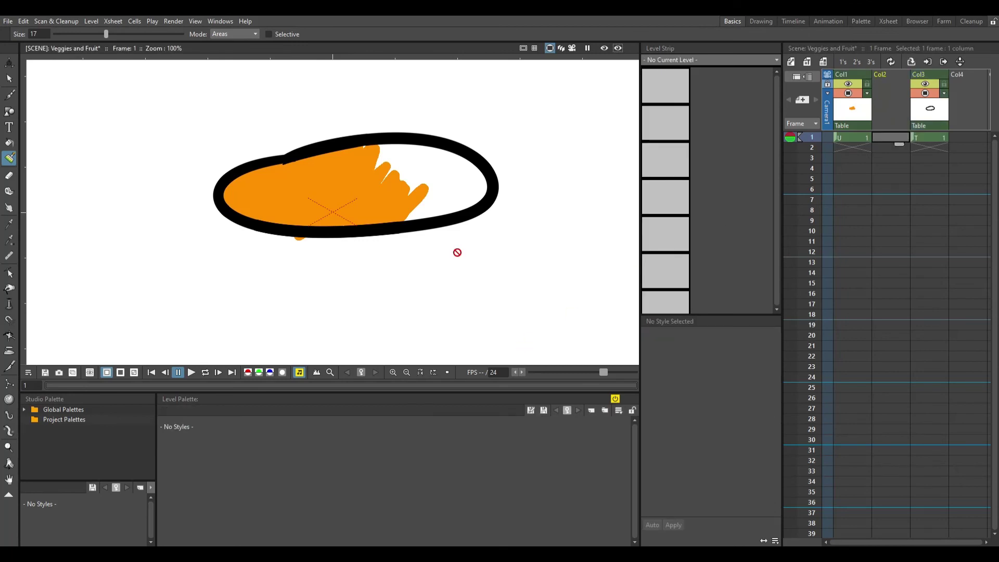
pyautogui.press('b')
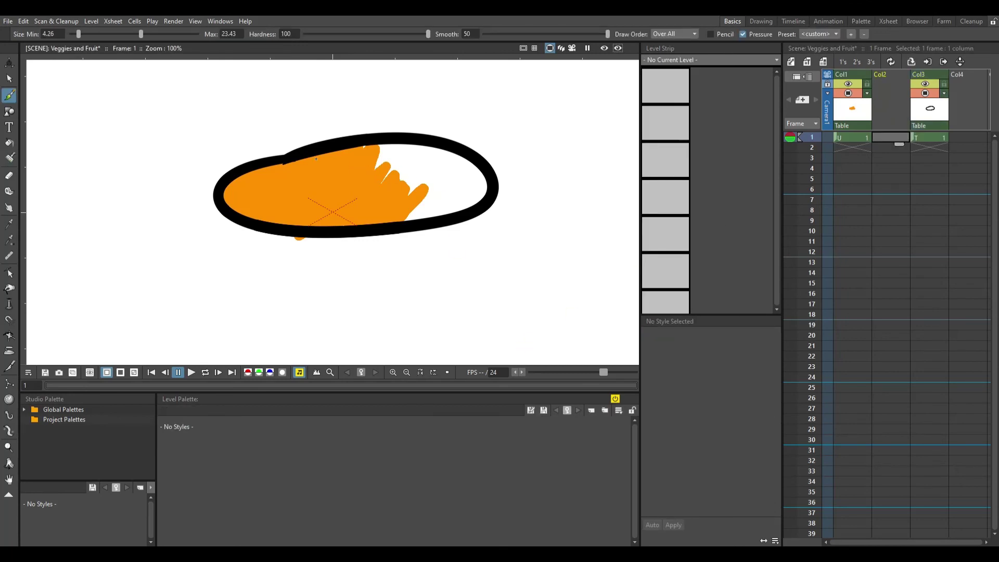
pyautogui.click(9, 157)
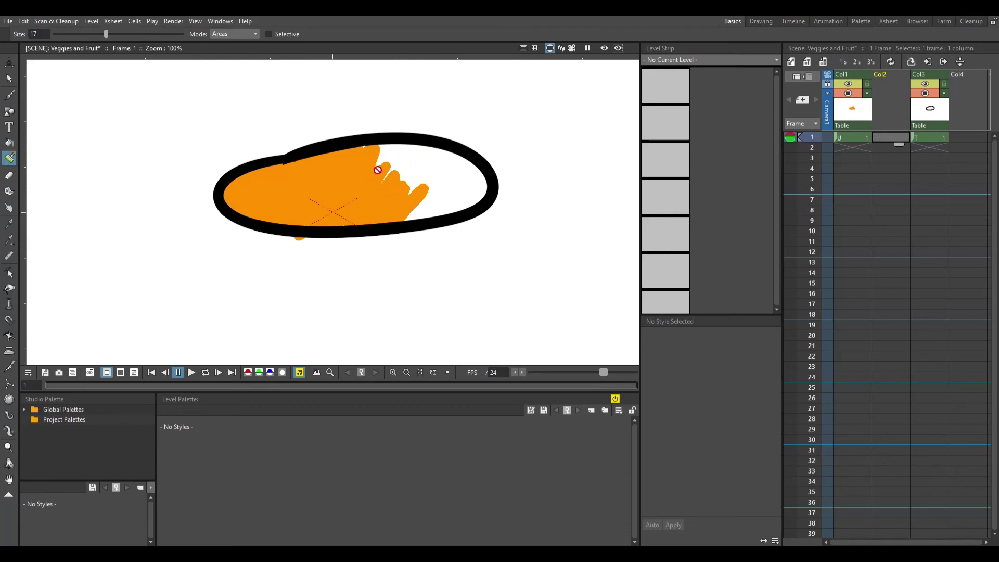
pyautogui.press('b')
pyautogui.click(443, 114)
pyautogui.click(9, 157)
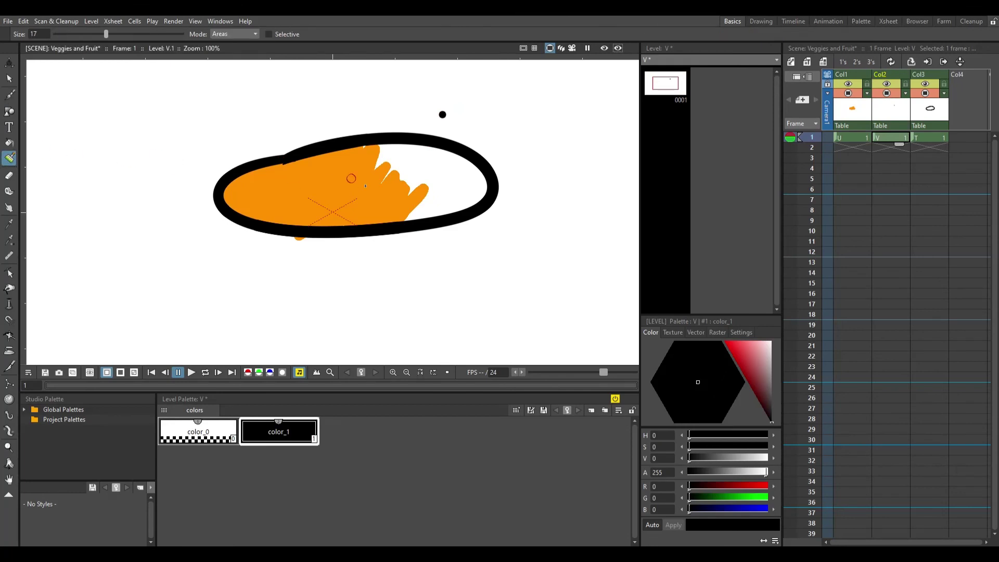
pyautogui.moveTo(380, 157)
pyautogui.mouseDown()
pyautogui.moveTo(359, 154)
pyautogui.moveTo(401, 162)
pyautogui.moveTo(404, 146)
pyautogui.moveTo(432, 156)
pyautogui.moveTo(418, 151)
pyautogui.moveTo(388, 177)
pyautogui.moveTo(448, 167)
pyautogui.moveTo(407, 190)
pyautogui.moveTo(466, 172)
pyautogui.moveTo(395, 225)
pyautogui.moveTo(452, 218)
pyautogui.moveTo(474, 197)
pyautogui.moveTo(463, 189)
pyautogui.moveTo(491, 225)
pyautogui.moveTo(455, 196)
pyautogui.moveTo(453, 205)
pyautogui.mouseUp()
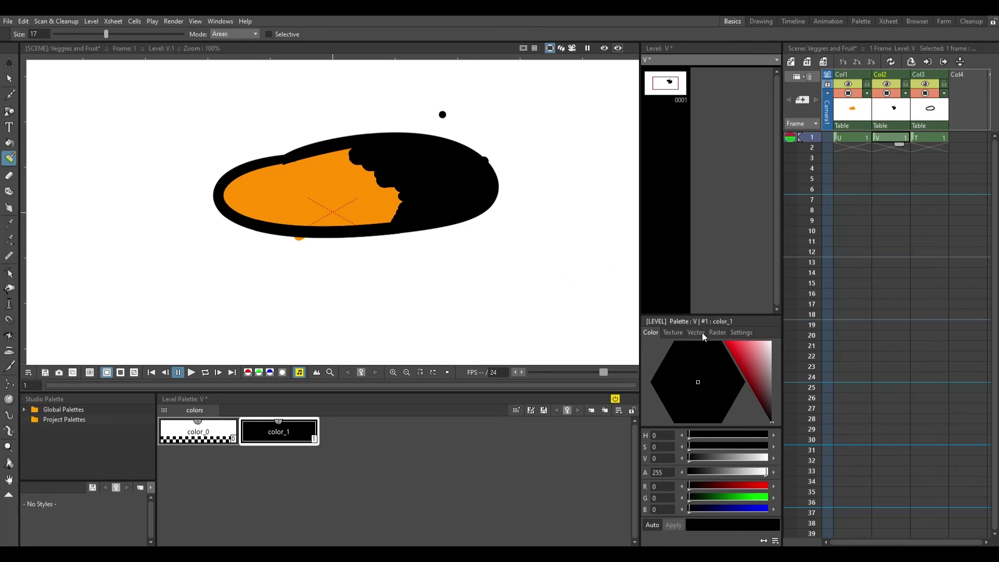
# Recolor color_1 on level V to green, H 118, S 100, V 77, and move its column ahead of the orange fill to Col1.
pyautogui.click(735, 351)
pyautogui.moveTo(681, 346); pyautogui.dragTo(675, 340)
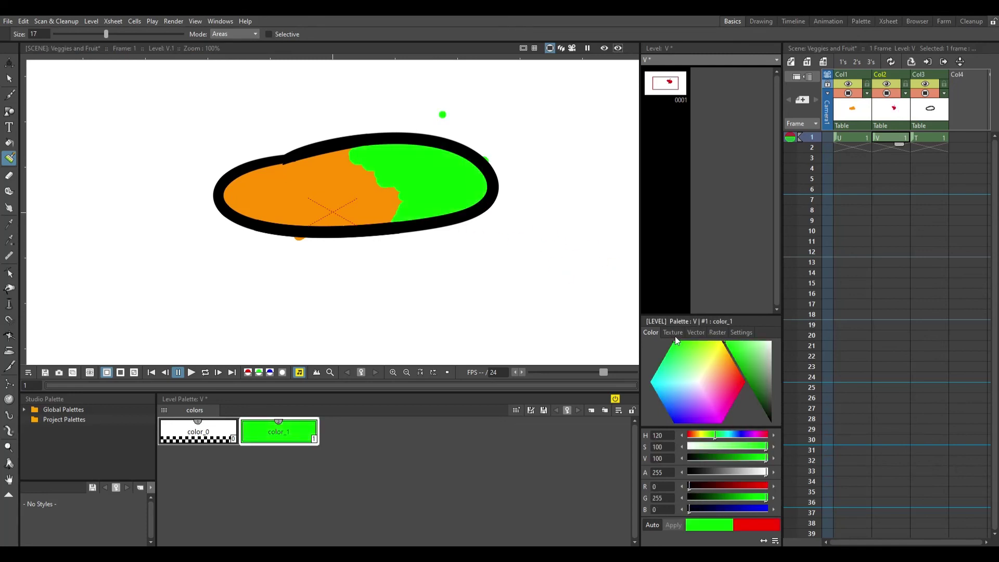
pyautogui.moveTo(766, 401); pyautogui.dragTo(746, 392)
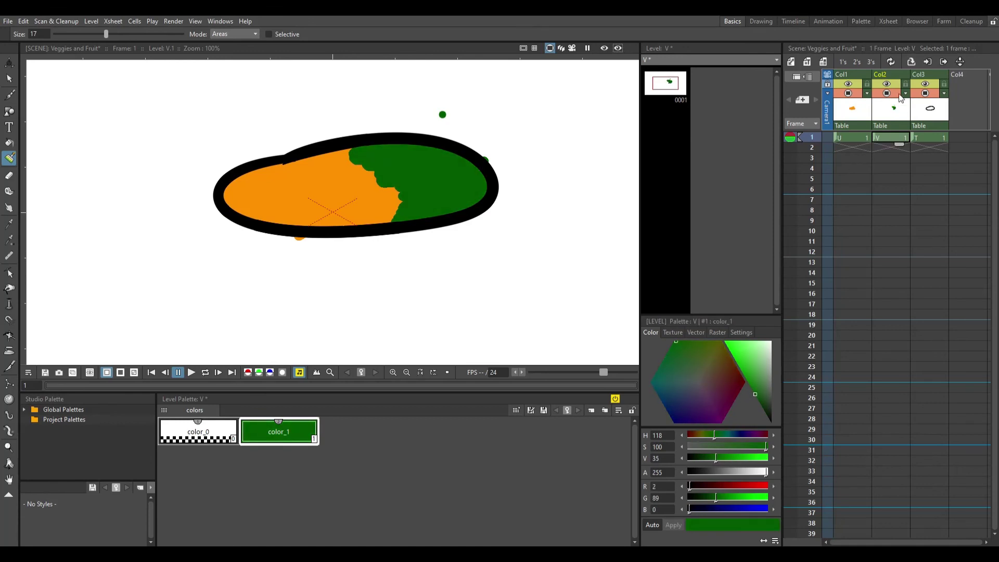
pyautogui.moveTo(901, 98)
pyautogui.mouseDown()
pyautogui.moveTo(859, 97)
pyautogui.moveTo(852, 65)
pyautogui.mouseUp()
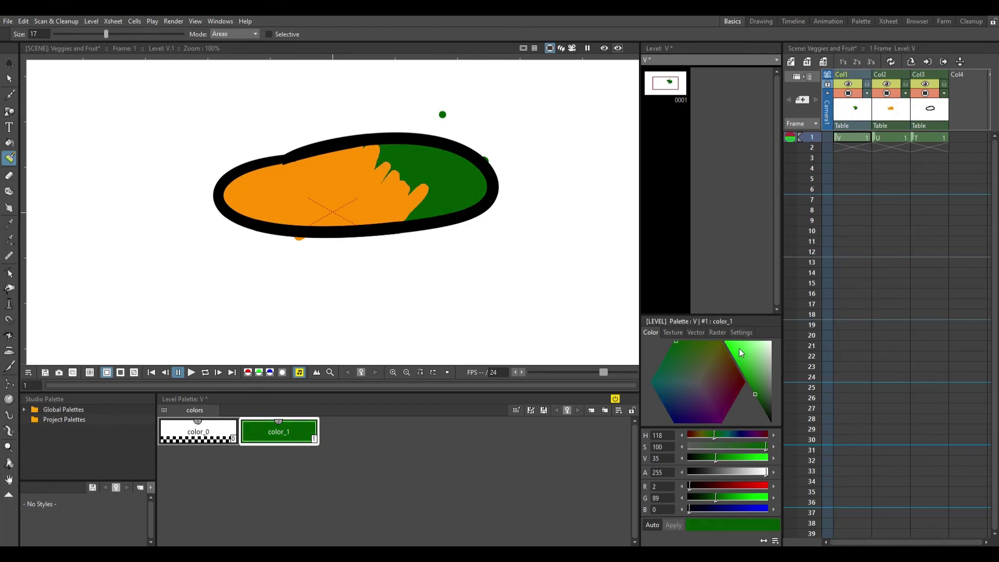
pyautogui.moveTo(739, 360); pyautogui.dragTo(689, 329)
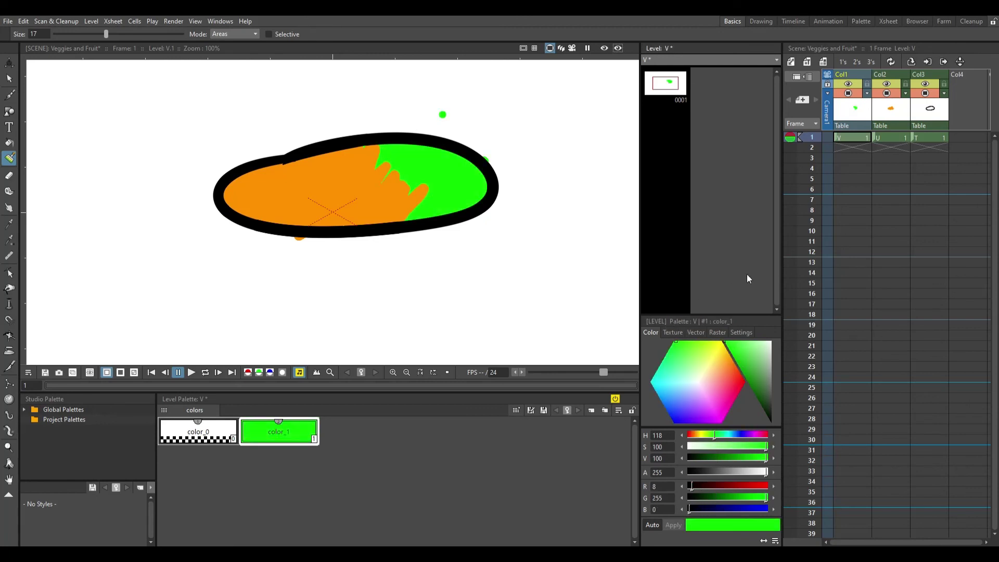
pyautogui.moveTo(737, 356); pyautogui.dragTo(725, 356)
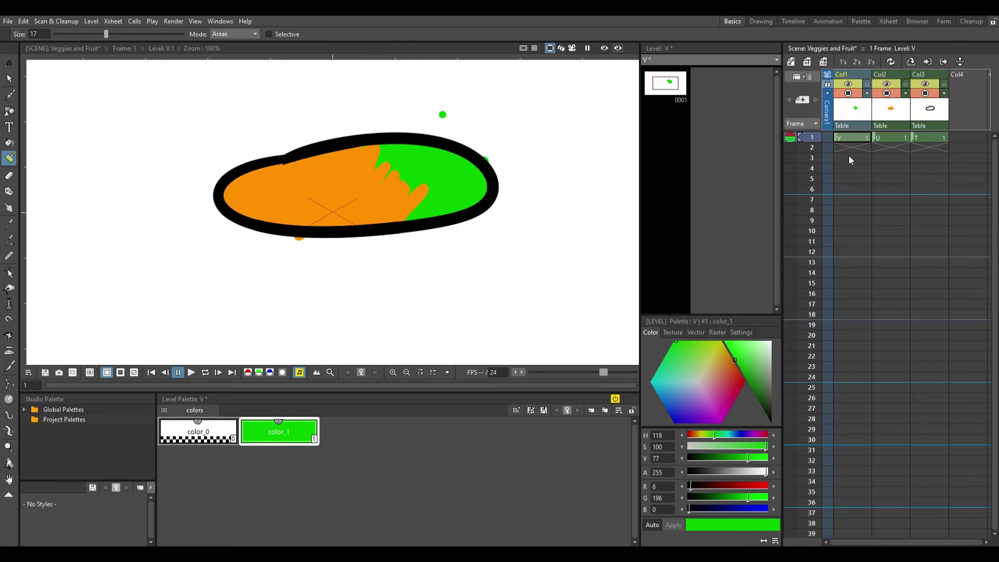
# Add styles color_2 to color_6 to level U's palette, grading from golden yellow (H 44) through yellow and lime to bright green.
pyautogui.click(888, 139)
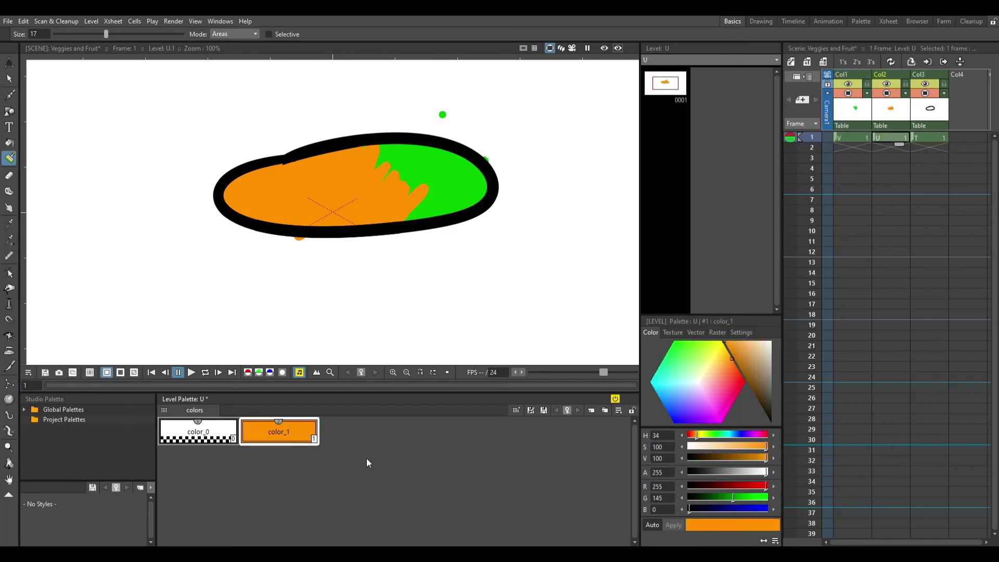
pyautogui.click(385, 438)
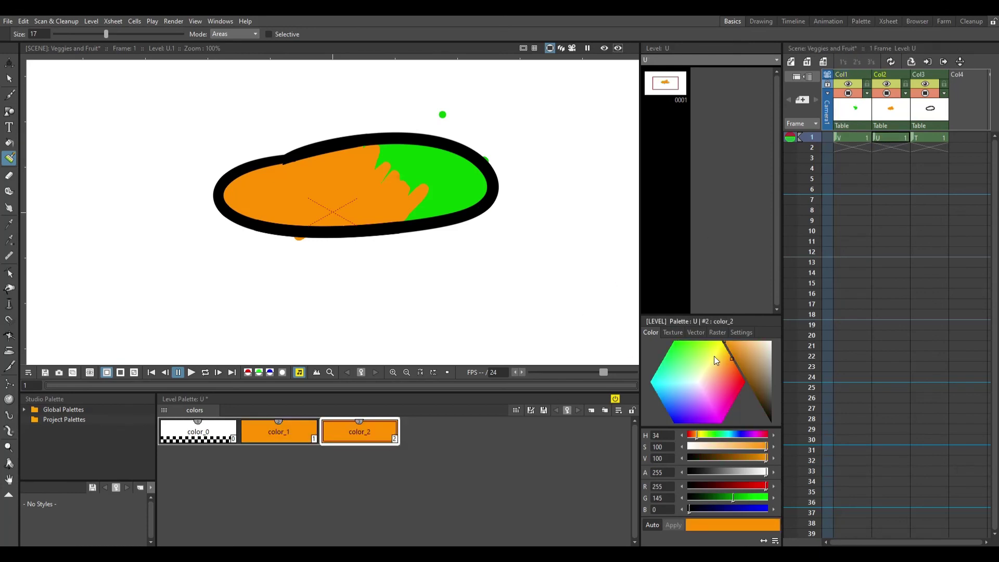
pyautogui.moveTo(724, 354); pyautogui.dragTo(730, 352)
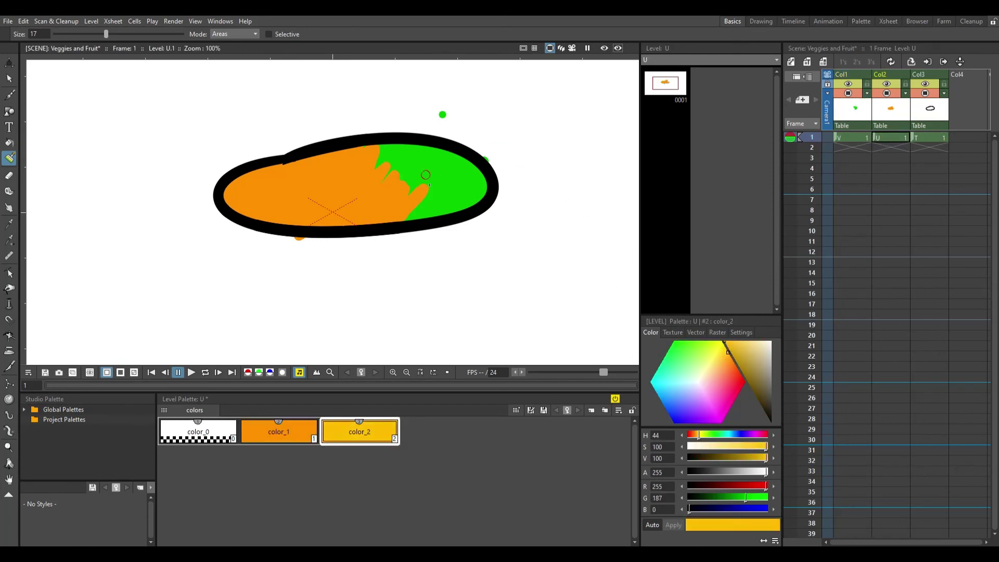
pyautogui.click(467, 419)
pyautogui.moveTo(723, 345); pyautogui.dragTo(685, 343)
pyautogui.click(554, 439)
pyautogui.click(592, 423)
pyautogui.click(583, 456)
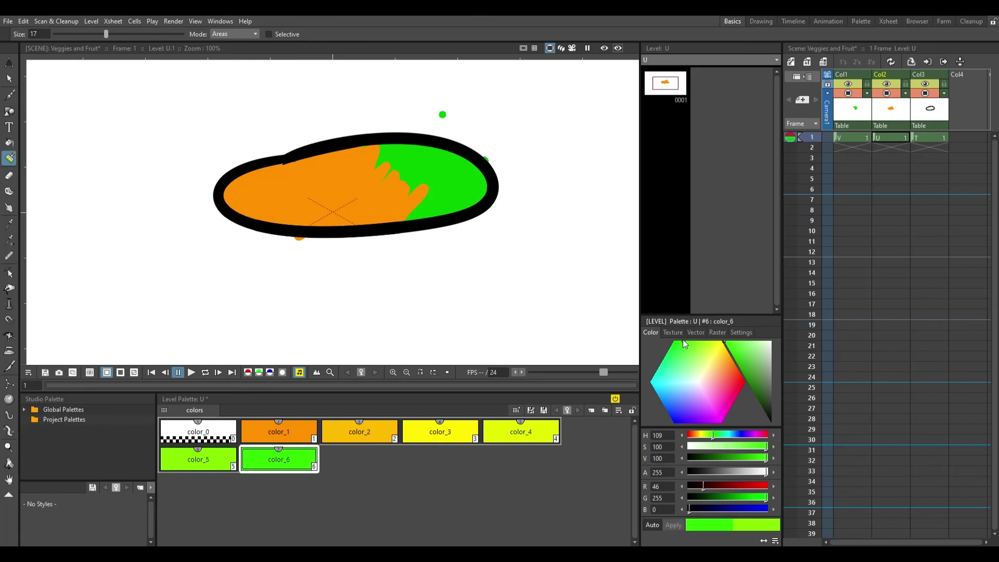
# Add color_7 as green, H 123, S 100, V 81, and color_8 as darker green, H 123, S 95, V 62, to level U's palette.
pyautogui.click(427, 469)
pyautogui.moveTo(678, 346); pyautogui.dragTo(673, 341)
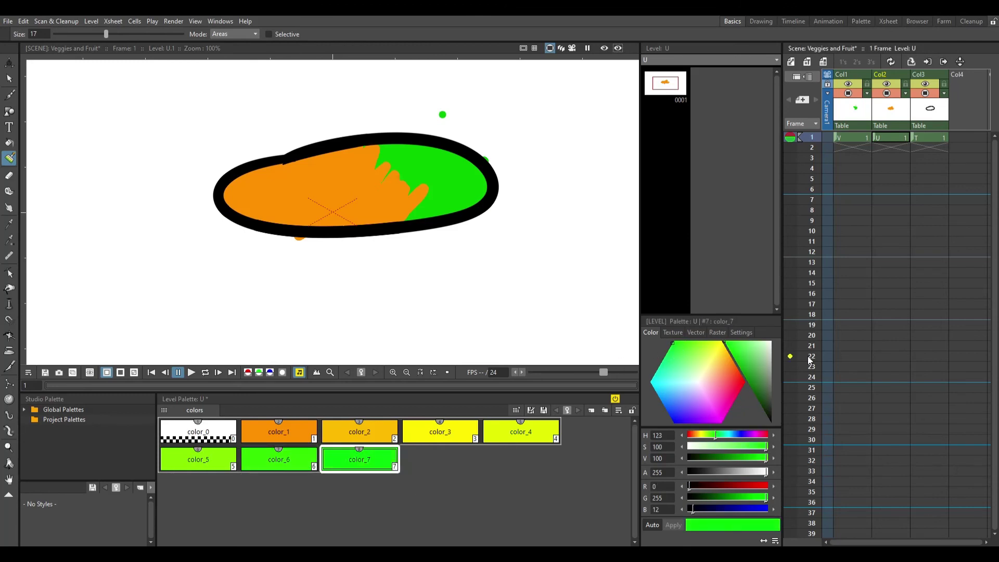
pyautogui.click(732, 356)
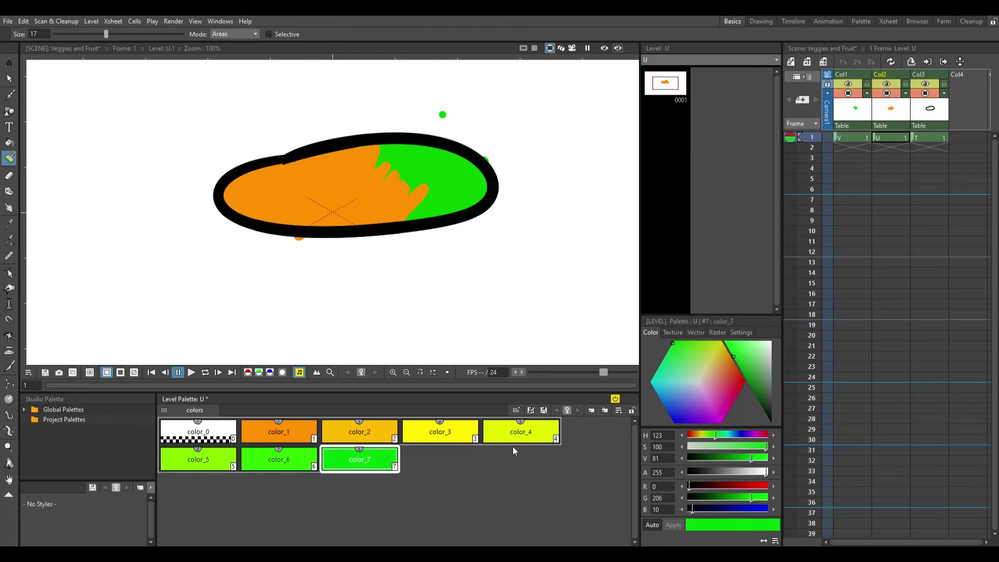
pyautogui.click(514, 445)
pyautogui.click(743, 372)
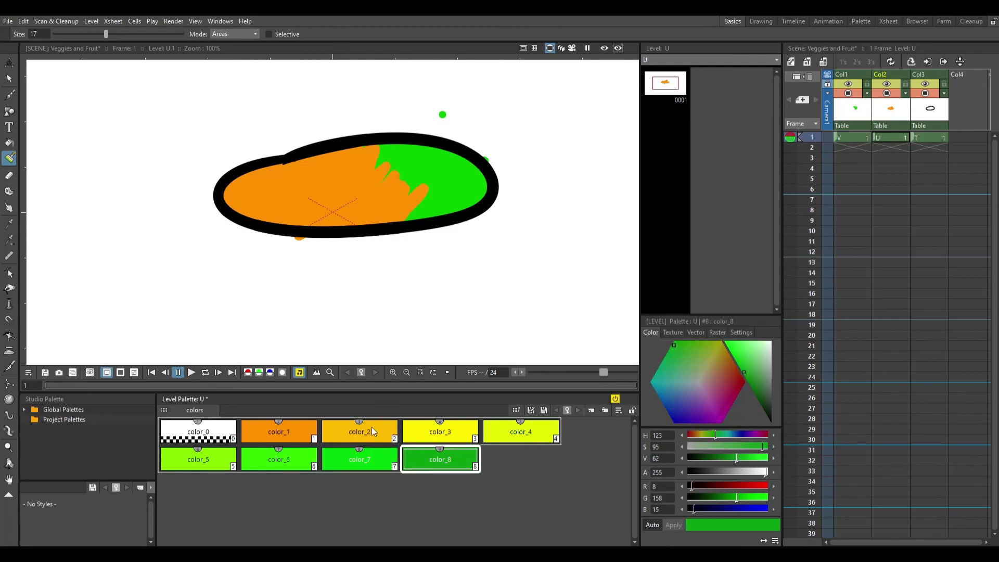
# Paint adjacent vertical bands in color_2, color_3 and color_4 over the orange fill's ragged right edge on level U.
pyautogui.click(334, 430)
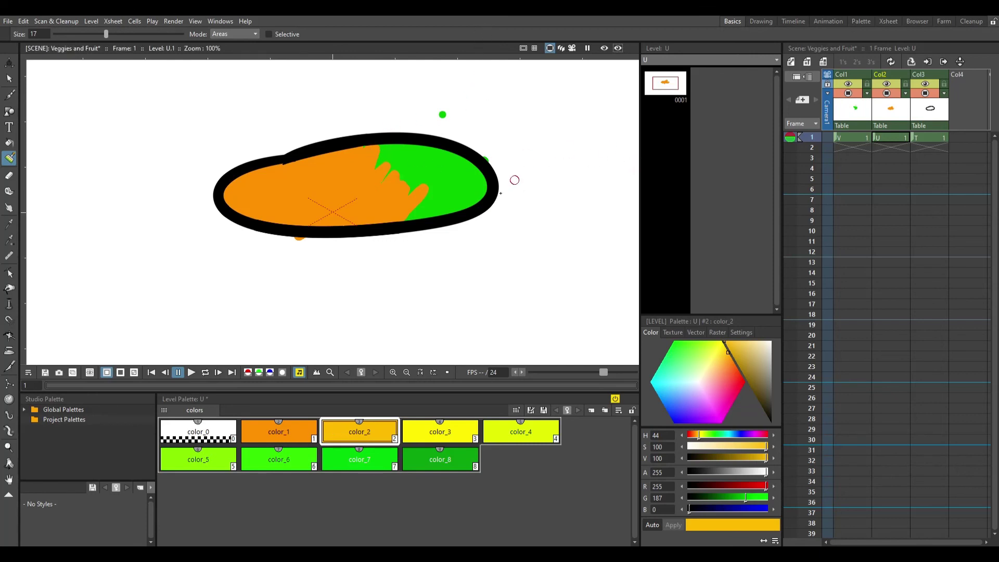
pyautogui.moveTo(363, 148)
pyautogui.mouseDown()
pyautogui.moveTo(380, 227)
pyautogui.moveTo(362, 144)
pyautogui.moveTo(381, 218)
pyautogui.mouseUp()
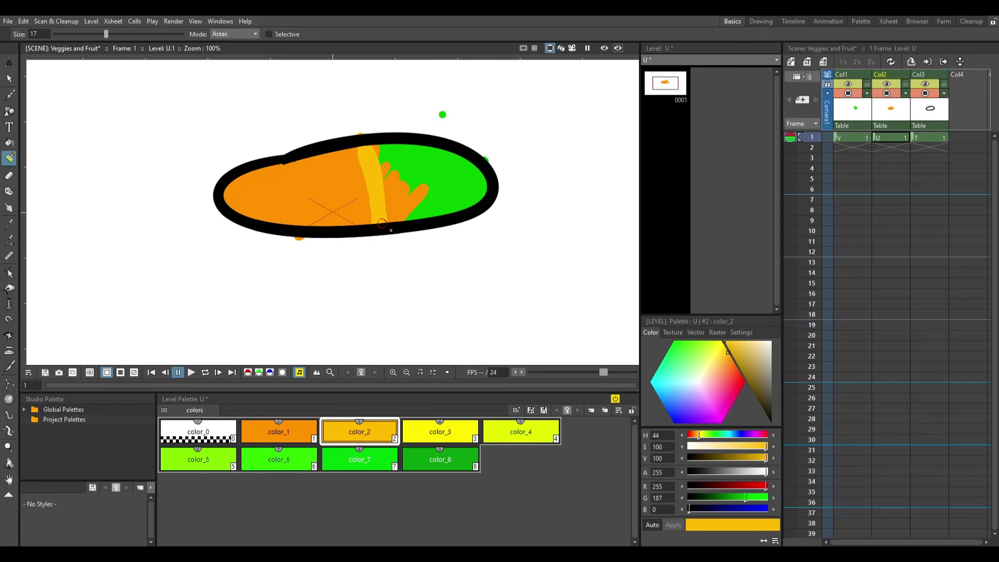
pyautogui.click(441, 431)
pyautogui.moveTo(375, 146)
pyautogui.mouseDown()
pyautogui.moveTo(391, 224)
pyautogui.moveTo(378, 144)
pyautogui.moveTo(400, 195)
pyautogui.moveTo(388, 143)
pyautogui.moveTo(407, 227)
pyautogui.moveTo(412, 183)
pyautogui.moveTo(396, 144)
pyautogui.moveTo(401, 220)
pyautogui.moveTo(407, 184)
pyautogui.mouseUp()
pyautogui.click(521, 432)
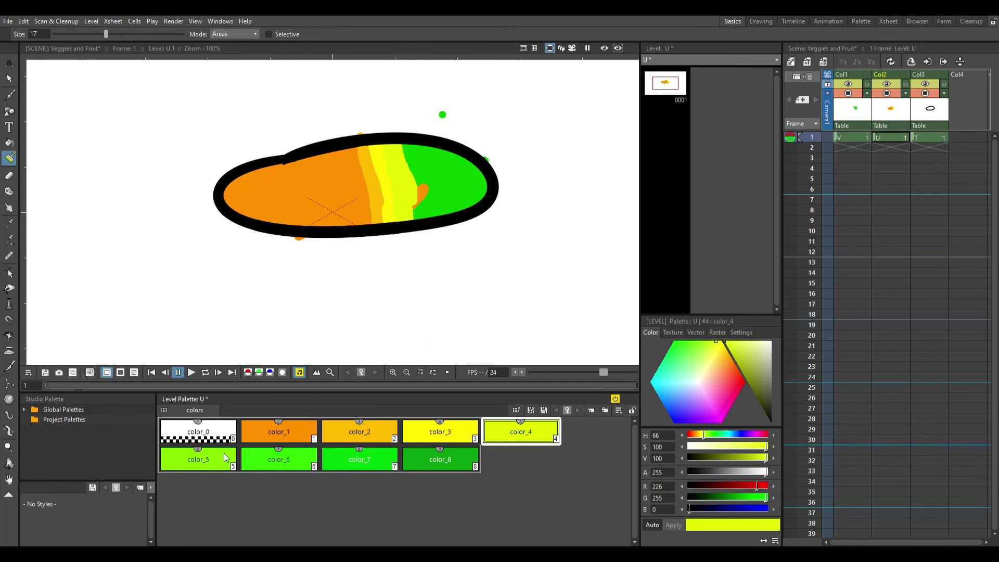
# Continue the gradient on level U with vertical bands in color_5, color_6 and color_7 toward the green end.
pyautogui.click(207, 457)
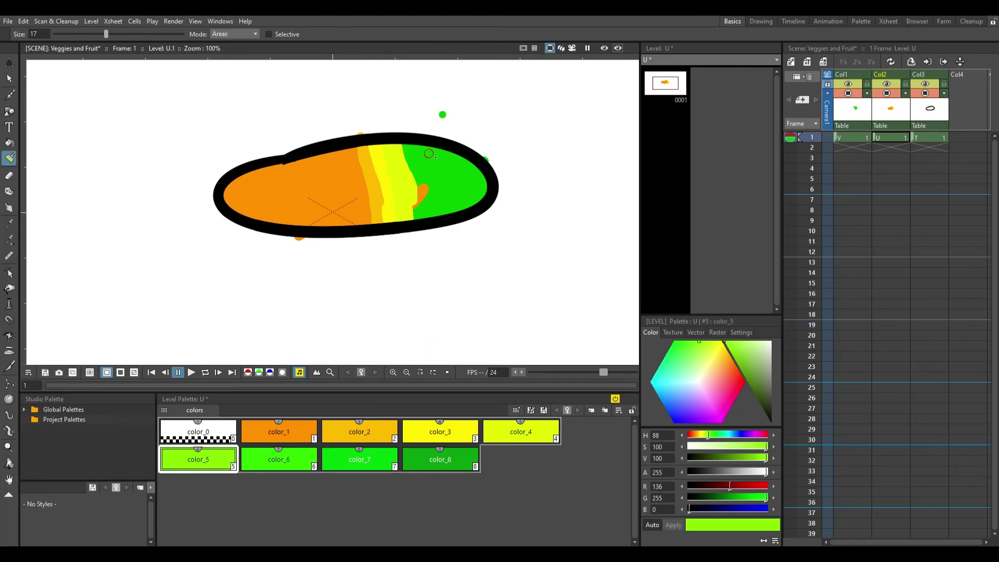
pyautogui.moveTo(404, 148)
pyautogui.mouseDown()
pyautogui.moveTo(420, 217)
pyautogui.moveTo(406, 143)
pyautogui.moveTo(391, 215)
pyautogui.moveTo(416, 237)
pyautogui.moveTo(431, 151)
pyautogui.moveTo(437, 226)
pyautogui.moveTo(430, 157)
pyautogui.moveTo(425, 180)
pyautogui.mouseUp()
pyautogui.click(290, 459)
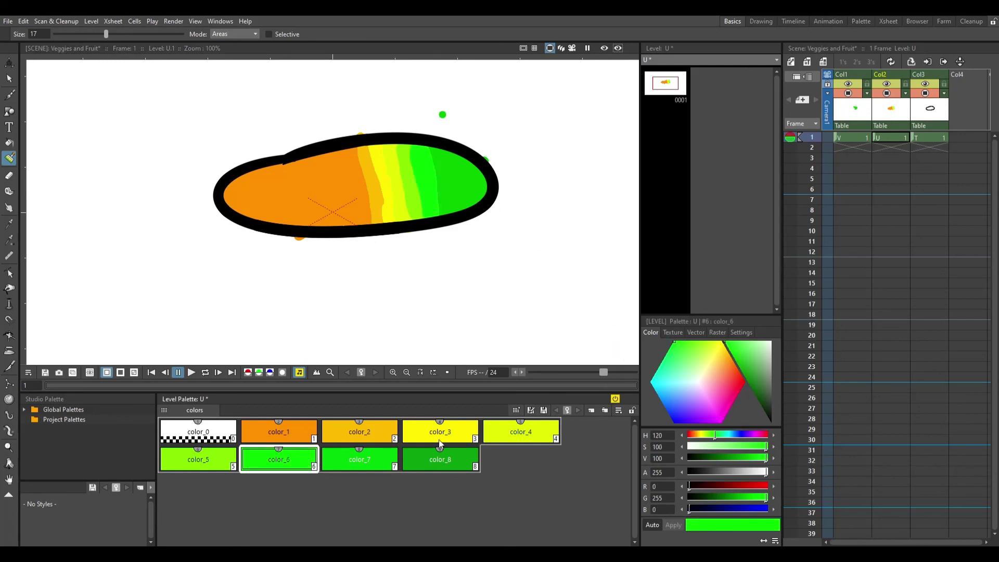
pyautogui.click(359, 459)
pyautogui.moveTo(429, 145)
pyautogui.mouseDown()
pyautogui.moveTo(434, 206)
pyautogui.moveTo(443, 196)
pyautogui.moveTo(433, 146)
pyautogui.mouseUp()
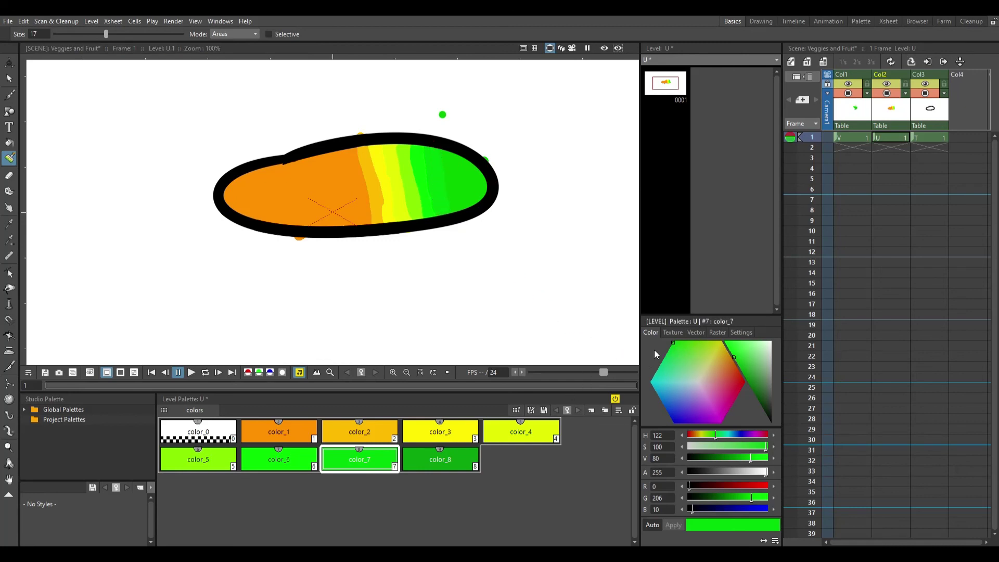
# Try a dark green color_8 band beside the color_7 band on level U and undo it.
pyautogui.click(461, 458)
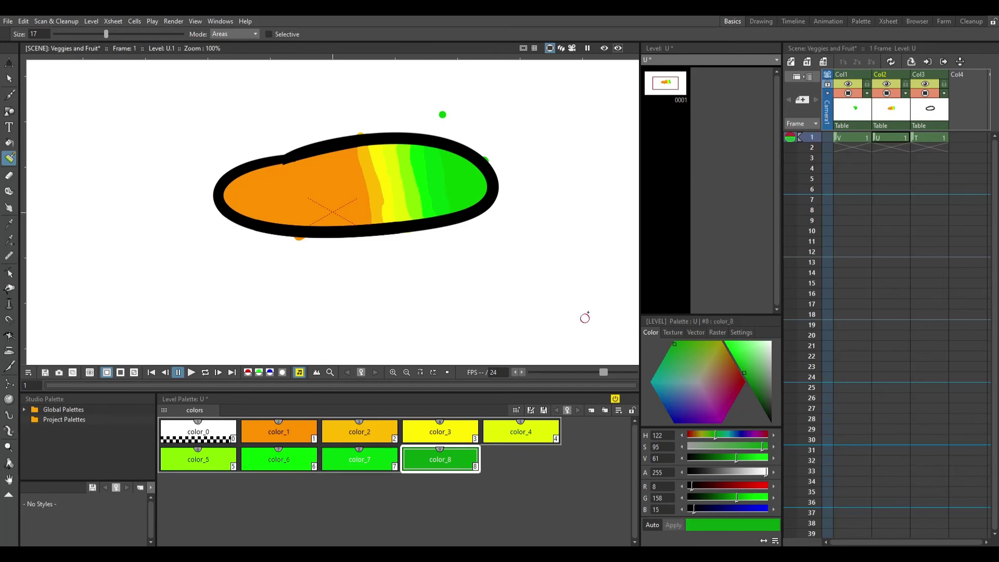
pyautogui.moveTo(442, 151)
pyautogui.mouseDown()
pyautogui.moveTo(456, 211)
pyautogui.moveTo(448, 154)
pyautogui.moveTo(455, 195)
pyautogui.mouseUp()
pyautogui.hotkey('ctrl', 'z')
# Try other hues for the oval outline's color_1 on level T, including dark red, and return it to black.
pyautogui.click(927, 137)
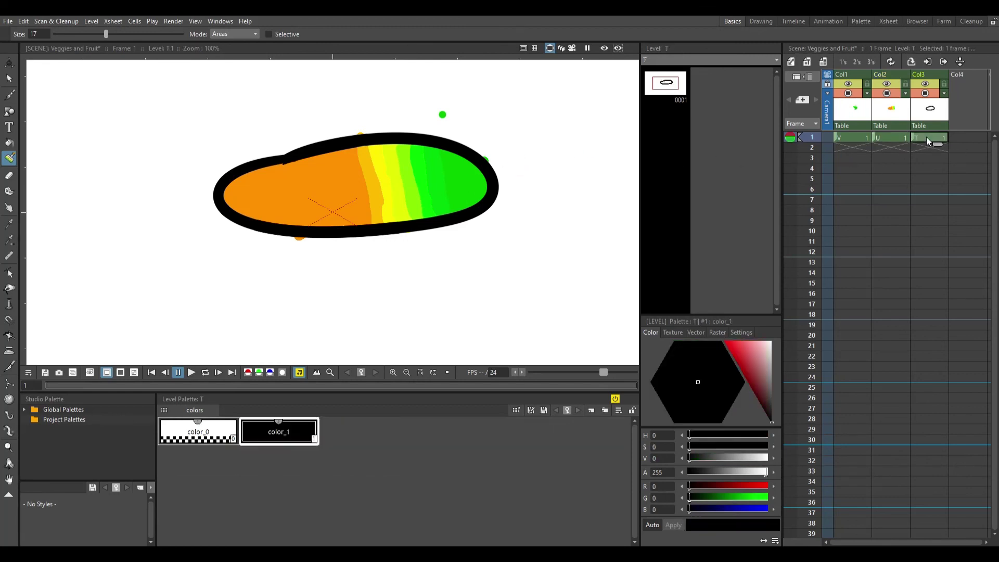
pyautogui.click(757, 385)
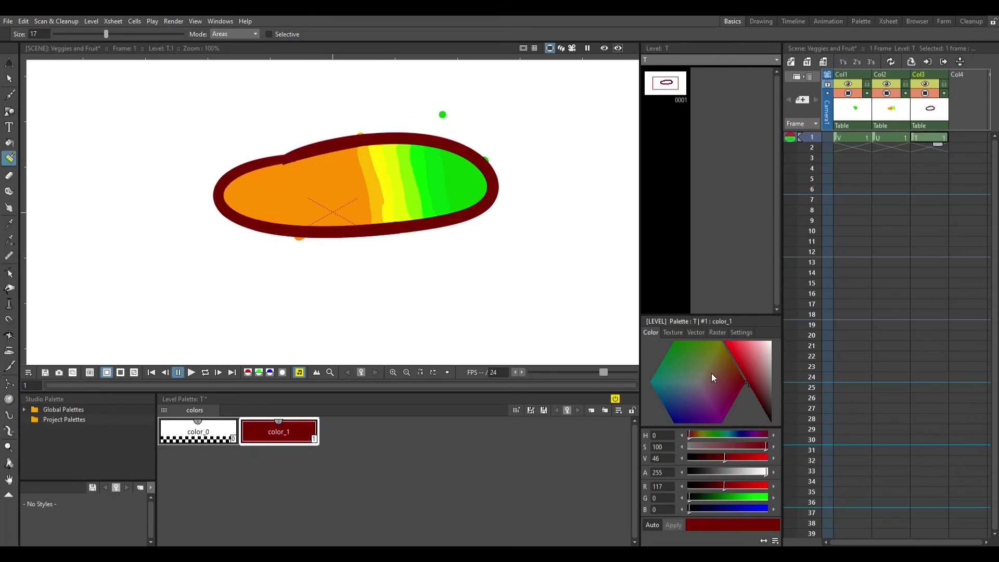
pyautogui.moveTo(714, 380)
pyautogui.mouseDown()
pyautogui.moveTo(720, 350)
pyautogui.moveTo(742, 352)
pyautogui.moveTo(726, 367)
pyautogui.moveTo(772, 422)
pyautogui.mouseUp()
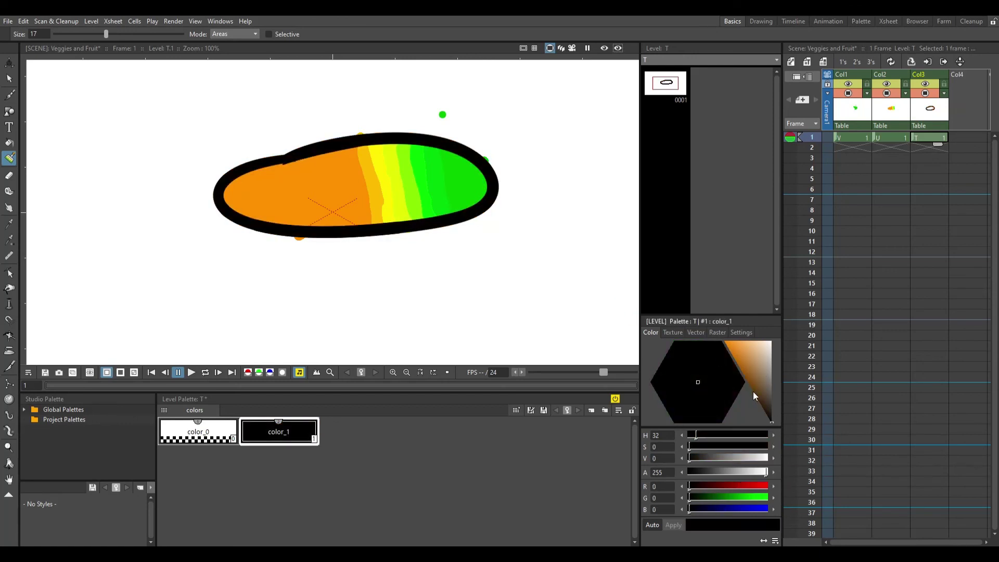
pyautogui.click(719, 377)
pyautogui.moveTo(733, 373); pyautogui.dragTo(770, 381)
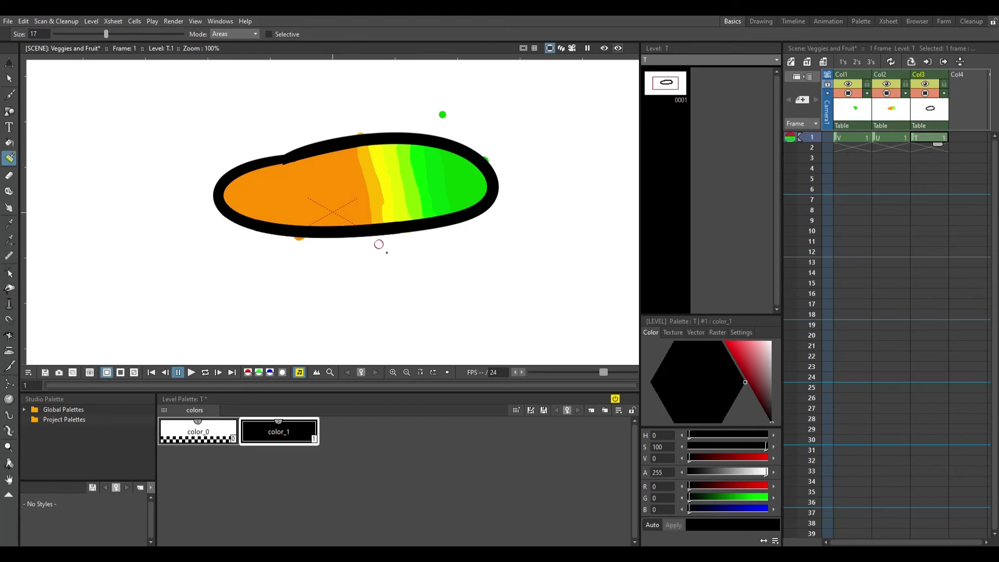
# Cover the orange overspill below the oval's lower edge with a short black brush stroke on level T.
pyautogui.press('e')
pyautogui.moveTo(291, 246)
pyautogui.mouseDown()
pyautogui.moveTo(318, 247)
pyautogui.moveTo(294, 255)
pyautogui.moveTo(313, 235)
pyautogui.moveTo(328, 236)
pyautogui.moveTo(299, 234)
pyautogui.mouseUp()
pyautogui.press('b')
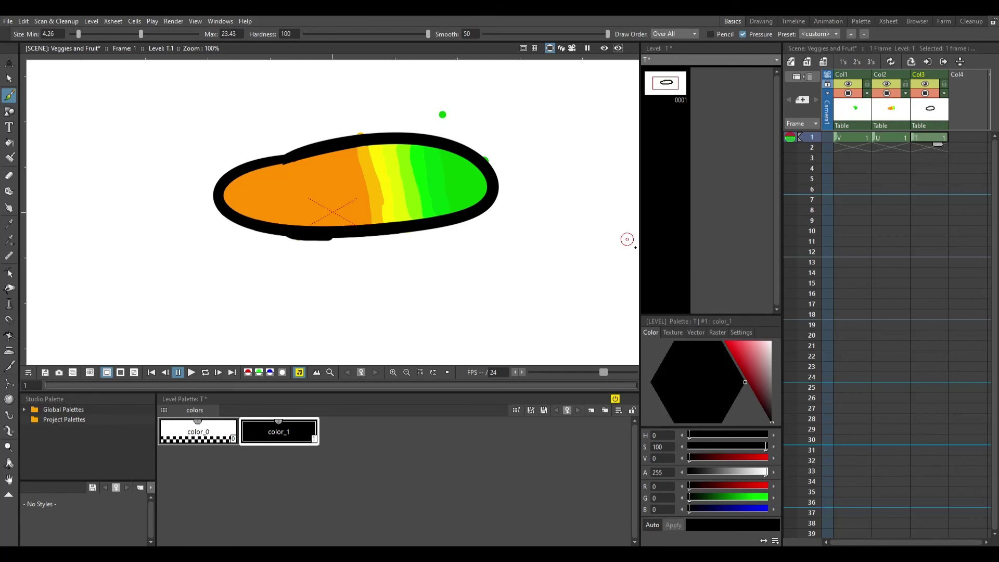
# Erase the stray green dot above the oval on level V in Col1.
pyautogui.press('a')
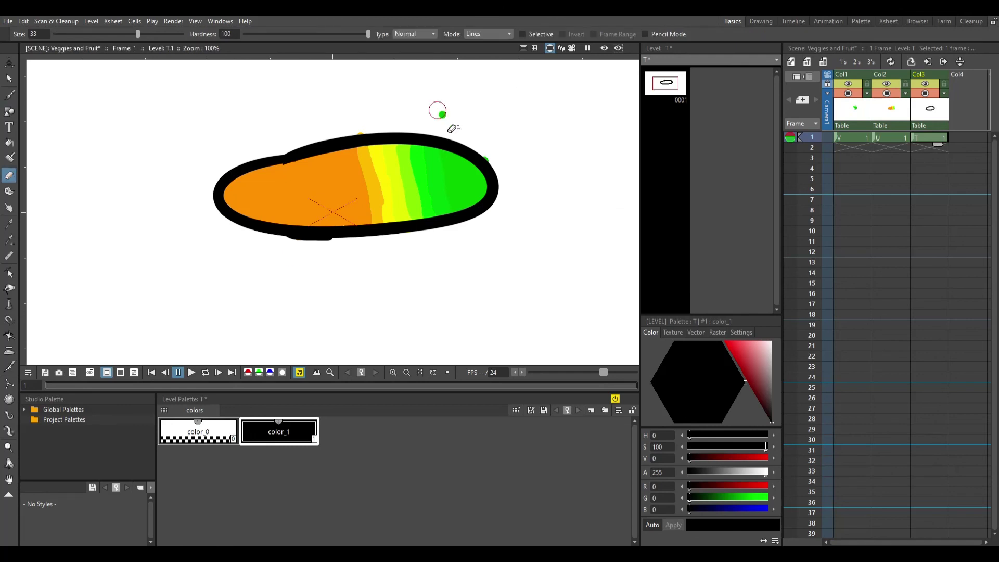
pyautogui.click(854, 139)
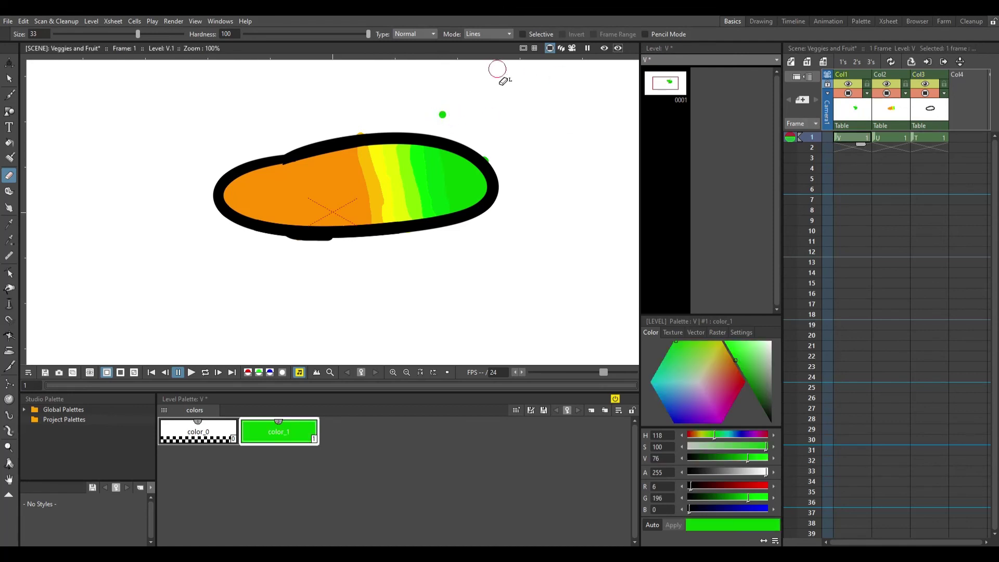
pyautogui.click(442, 114)
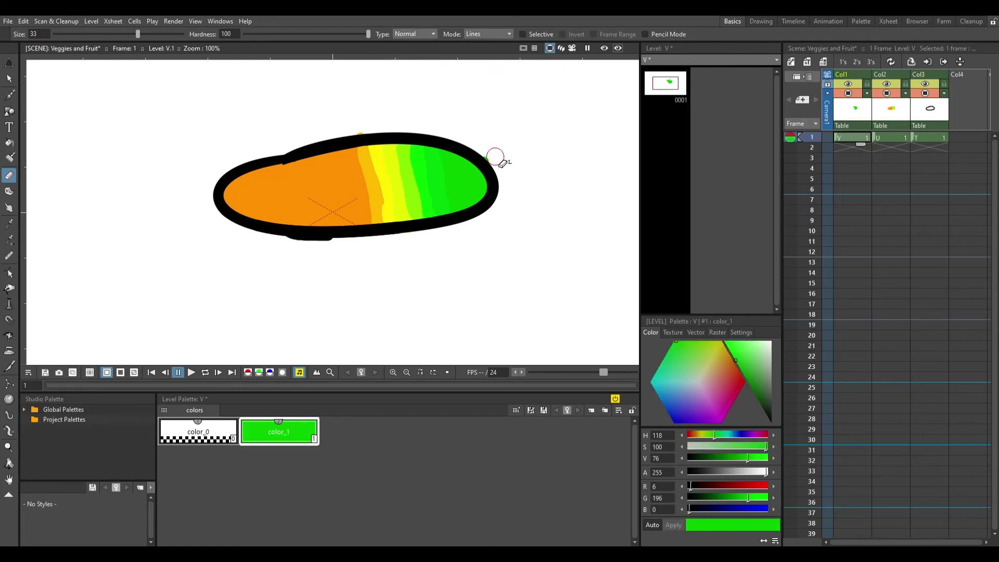